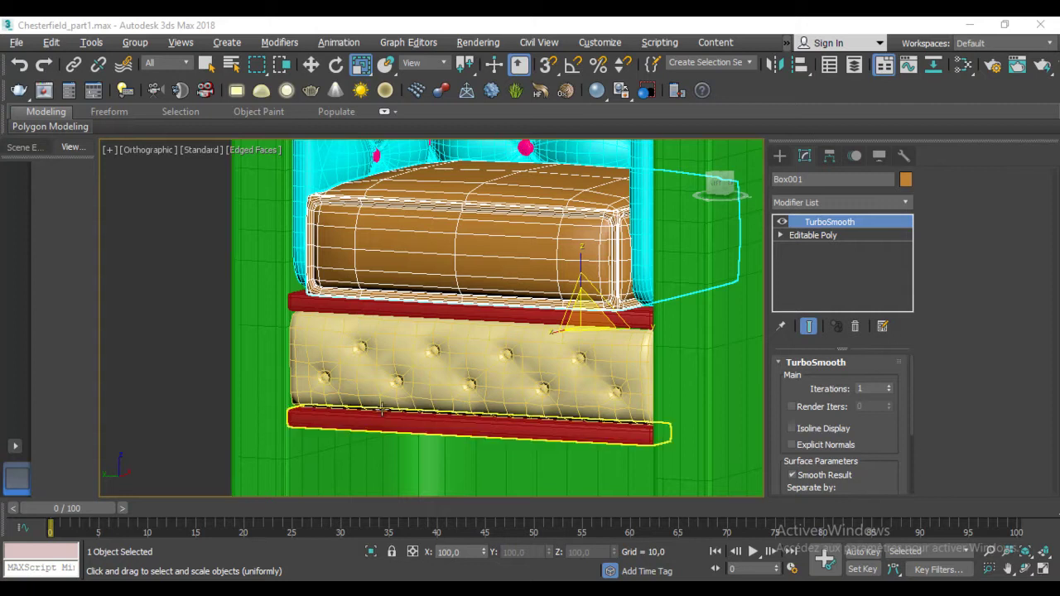
Select the bottom border of the green Loft001 panel in Editable Poly Border mode.
{"action": "scroll", "coordinate": [377, 348], "scroll_direction": "up", "scroll_amount": 2}
{"action": "left_click", "coordinate": [598, 327]}
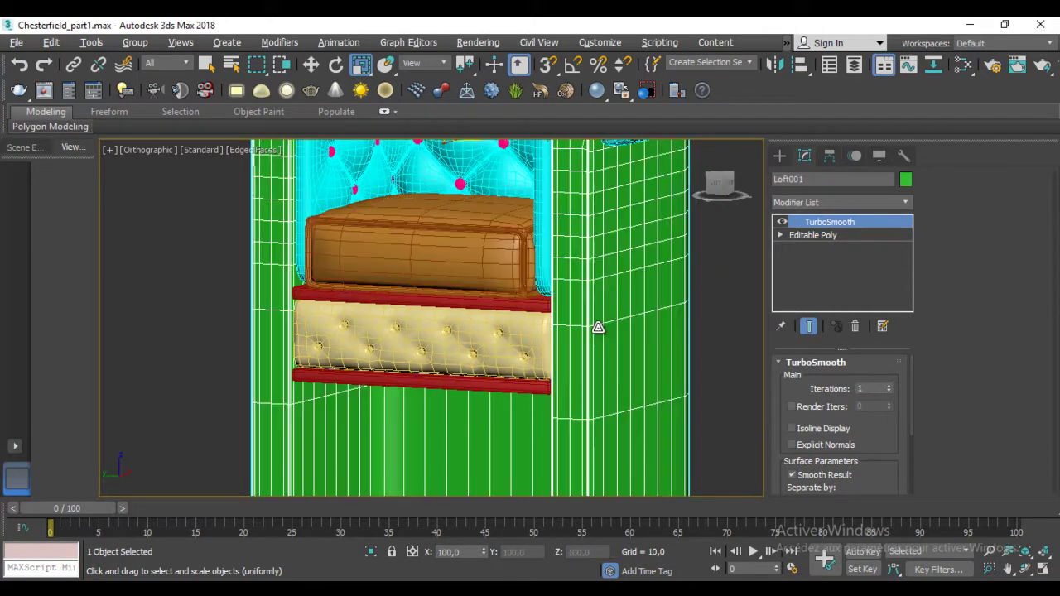
{"action": "left_click", "coordinate": [796, 235]}
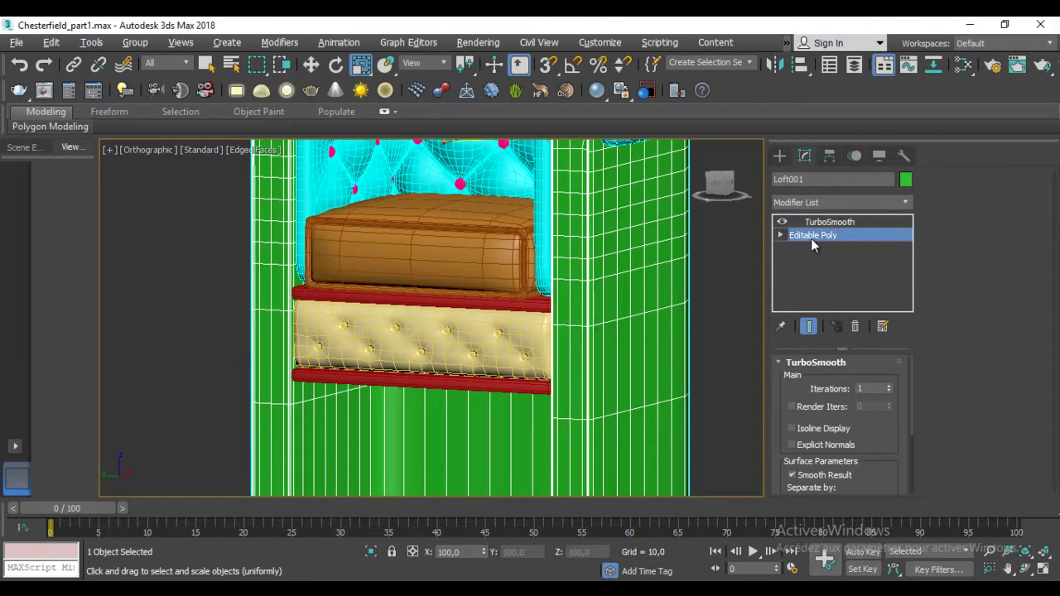
{"action": "left_click", "coordinate": [836, 381]}
{"action": "scroll", "coordinate": [502, 268], "scroll_direction": "down", "scroll_amount": 3}
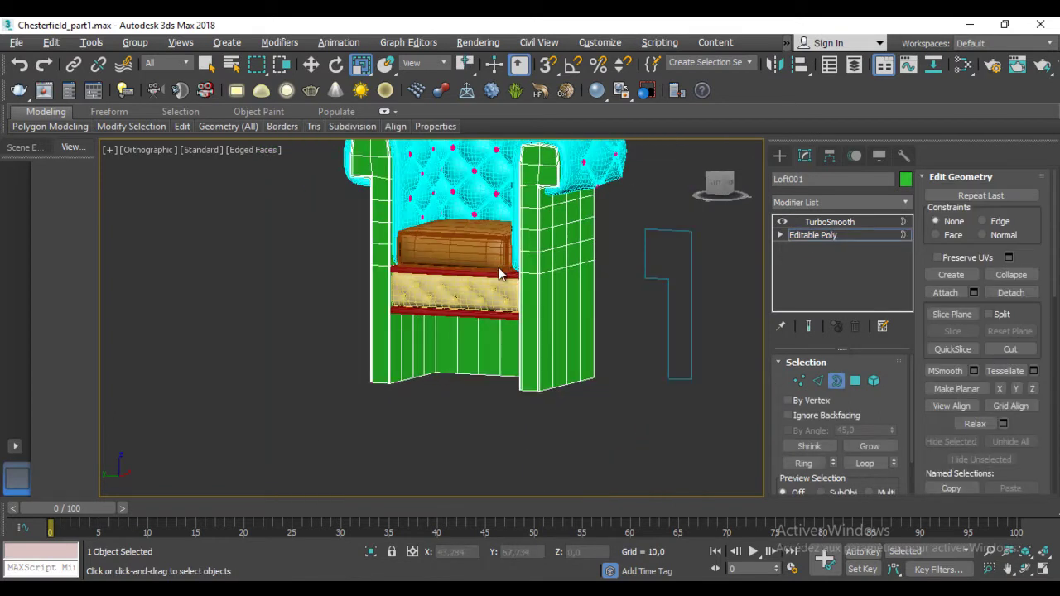
Move the bottom border up along Z to line up with the sofa base.
{"action": "key", "text": "w"}
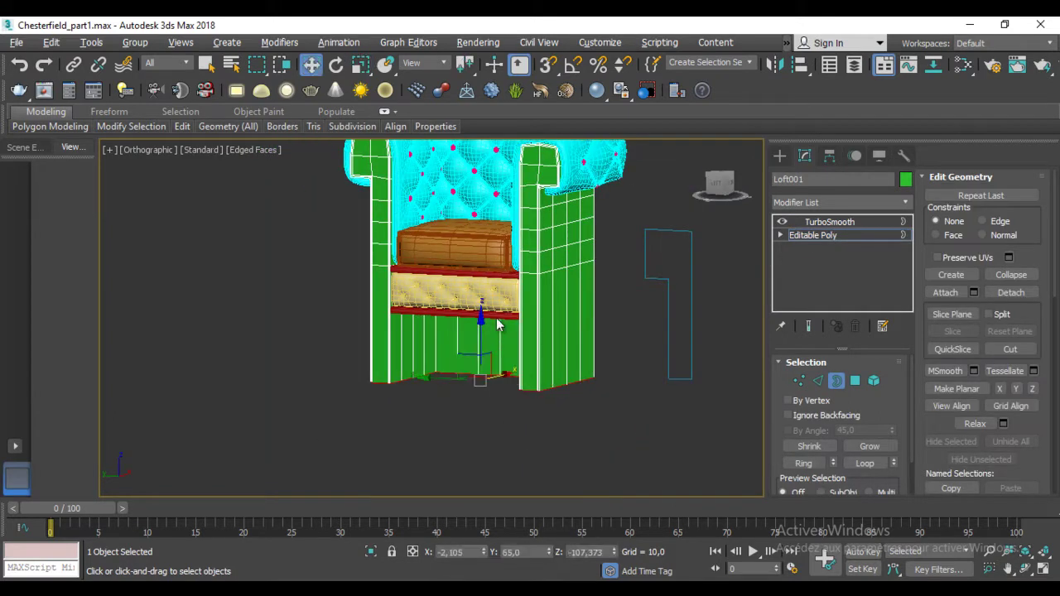
{"action": "left_click_drag", "start_coordinate": [479, 327], "coordinate": [467, 269]}
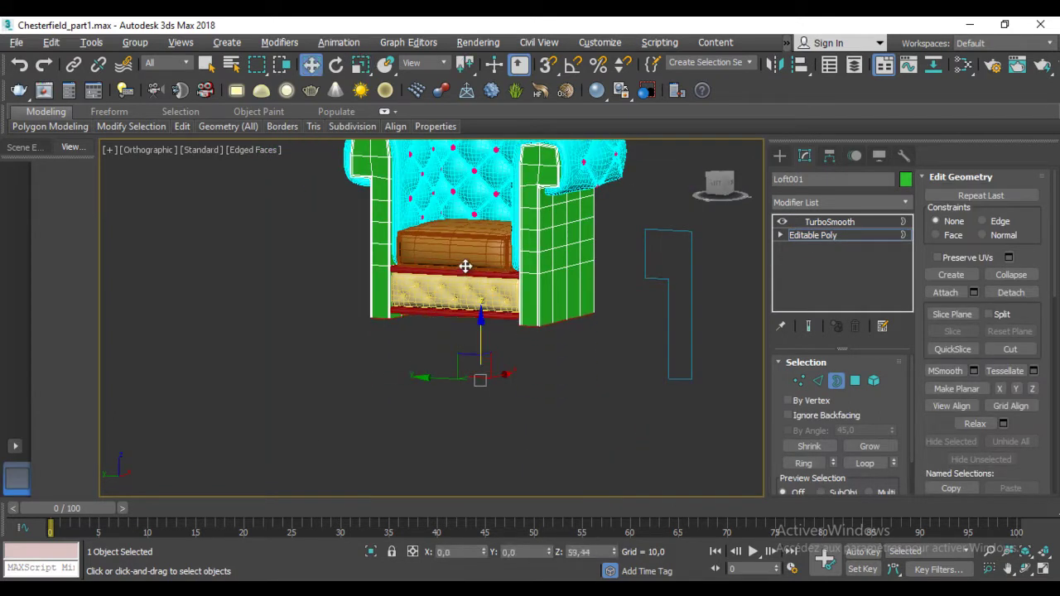
{"action": "left_click", "coordinate": [717, 181]}
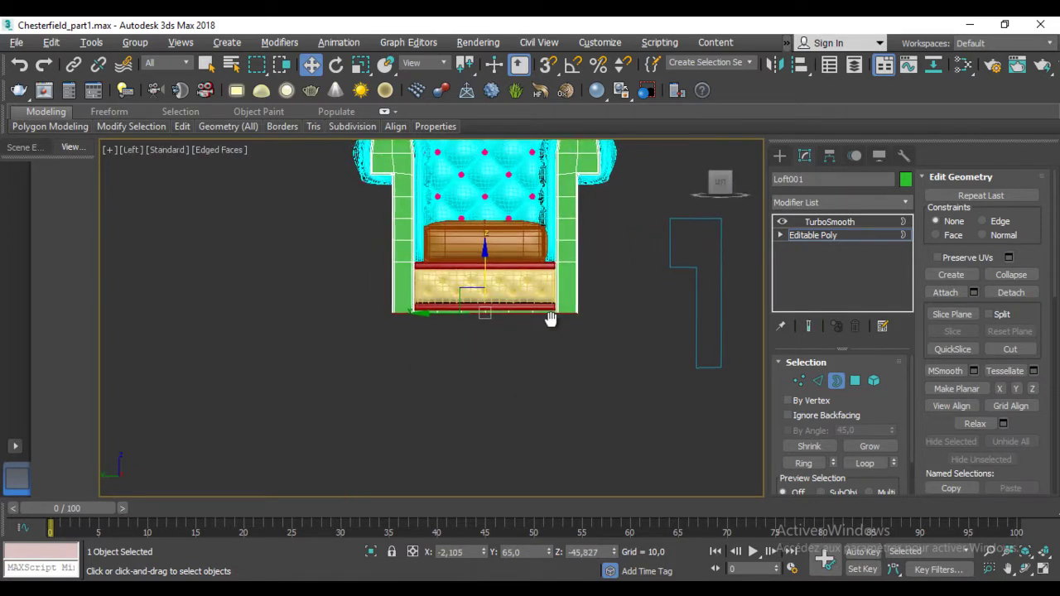
{"action": "scroll", "coordinate": [550, 319], "scroll_direction": "up", "scroll_amount": 5}
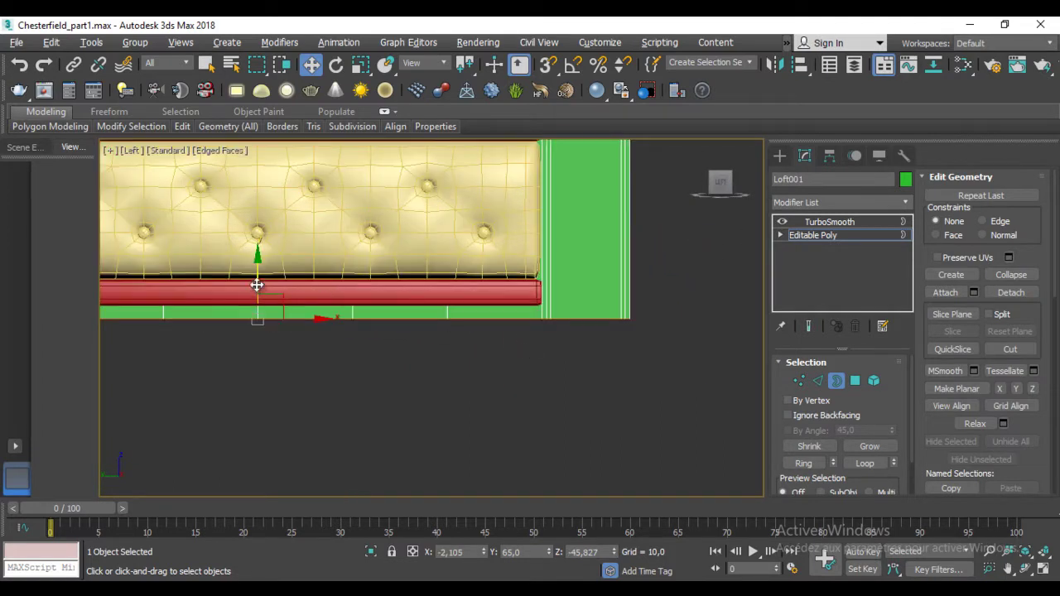
{"action": "left_click_drag", "start_coordinate": [257, 285], "coordinate": [257, 274]}
{"action": "mouse_move", "coordinate": [257, 274]}
{"action": "middle_mouse_down", "text": "alt"}
{"action": "mouse_move", "coordinate": [371, 288]}
{"action": "mouse_move", "coordinate": [425, 350]}
{"action": "mouse_move", "coordinate": [461, 342]}
{"action": "mouse_move", "coordinate": [556, 365]}
{"action": "mouse_move", "coordinate": [526, 298]}
{"action": "mouse_move", "coordinate": [570, 435]}
{"action": "mouse_move", "coordinate": [497, 331]}
{"action": "mouse_move", "coordinate": [539, 389]}
{"action": "mouse_move", "coordinate": [612, 346]}
{"action": "mouse_move", "coordinate": [547, 354]}
{"action": "mouse_move", "coordinate": [733, 297]}
{"action": "middle_mouse_up", "text": "alt"}
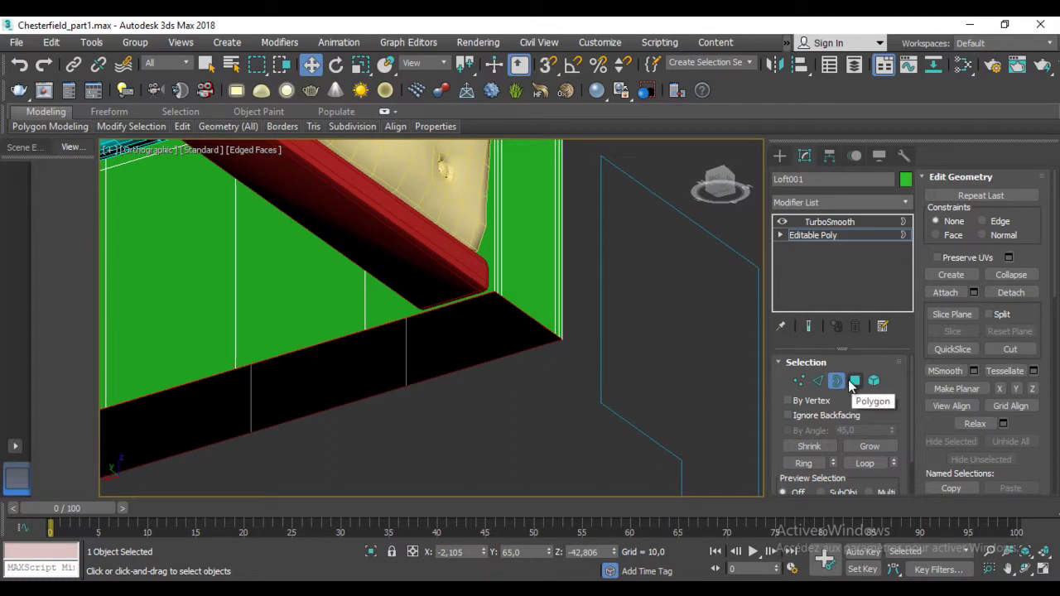
In Edge mode, region-select the boundary edges on both sides of the base-corner gap.
{"action": "left_click", "coordinate": [818, 381]}
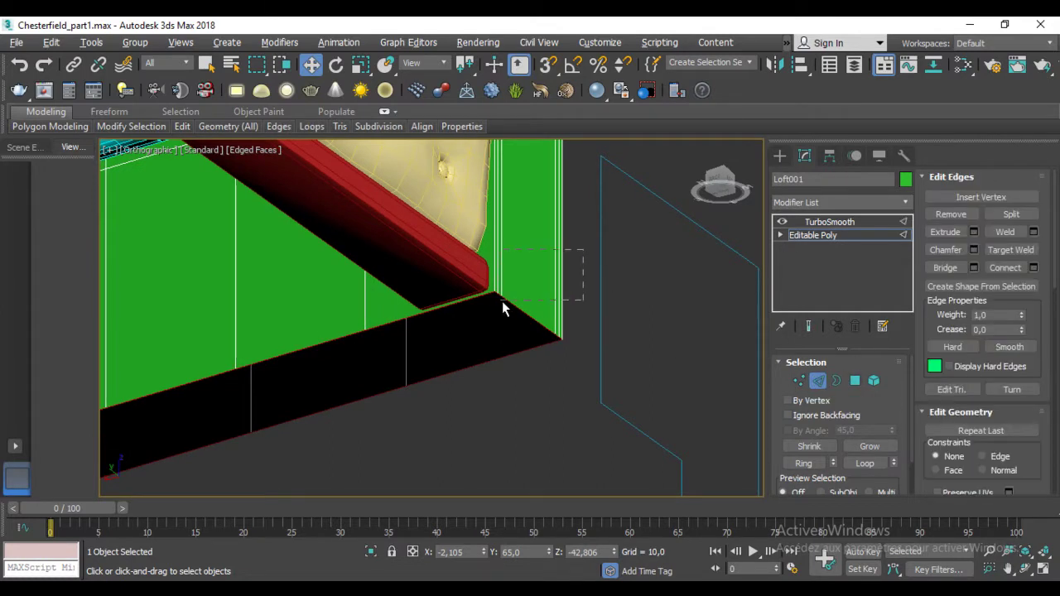
{"action": "scroll", "coordinate": [534, 324], "scroll_direction": "up", "scroll_amount": 3}
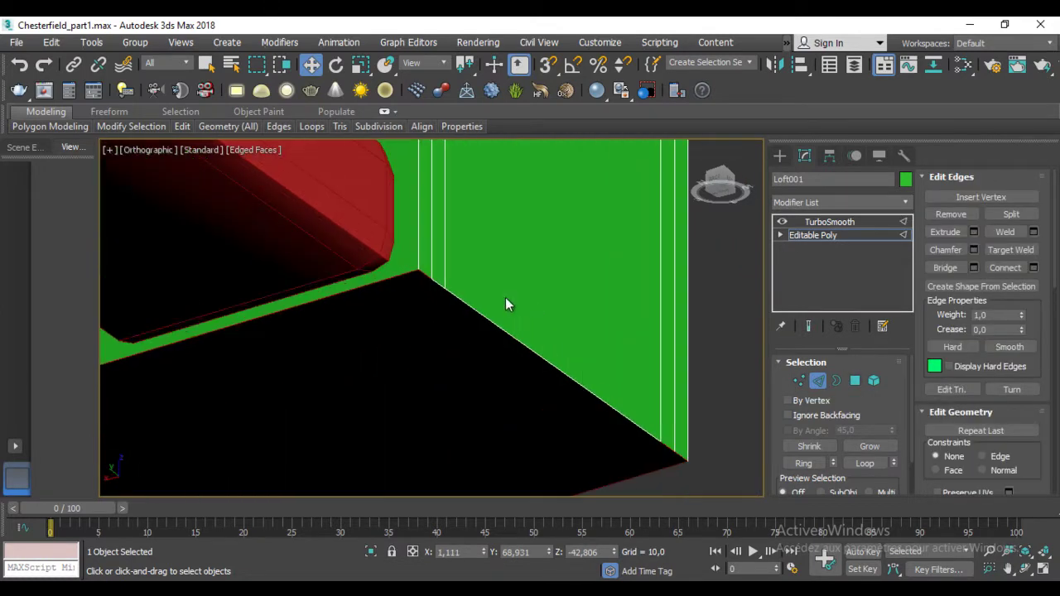
{"action": "middle_click_drag", "start_coordinate": [475, 313], "coordinate": [534, 217]}
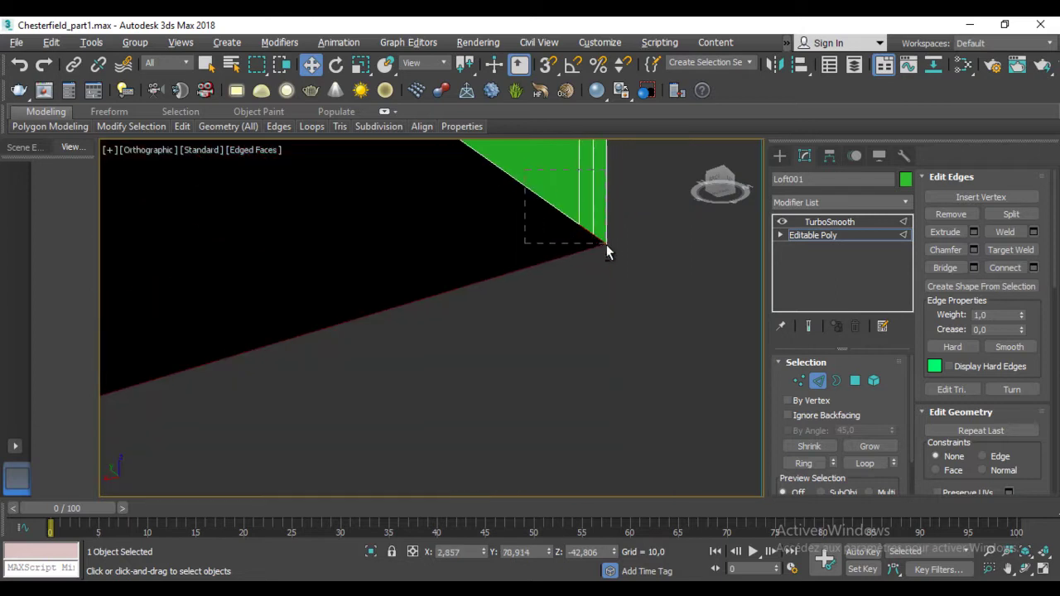
{"action": "scroll", "coordinate": [611, 240], "scroll_direction": "down", "scroll_amount": 5}
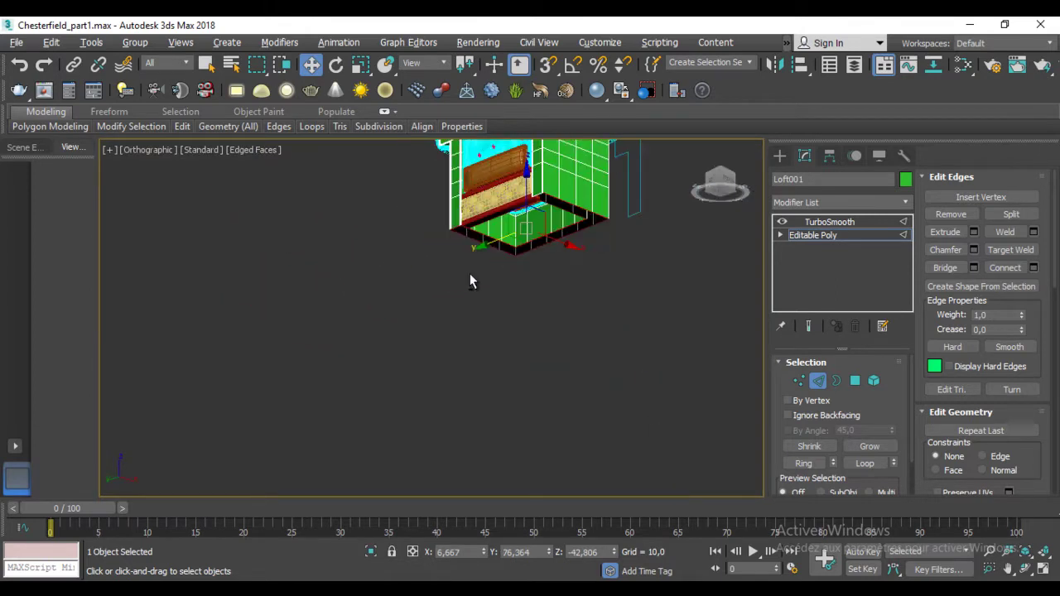
{"action": "scroll", "coordinate": [471, 272], "scroll_direction": "up", "scroll_amount": 2}
{"action": "scroll", "coordinate": [534, 373], "scroll_direction": "up", "scroll_amount": 3}
{"action": "scroll", "coordinate": [533, 398], "scroll_direction": "up", "scroll_amount": 2}
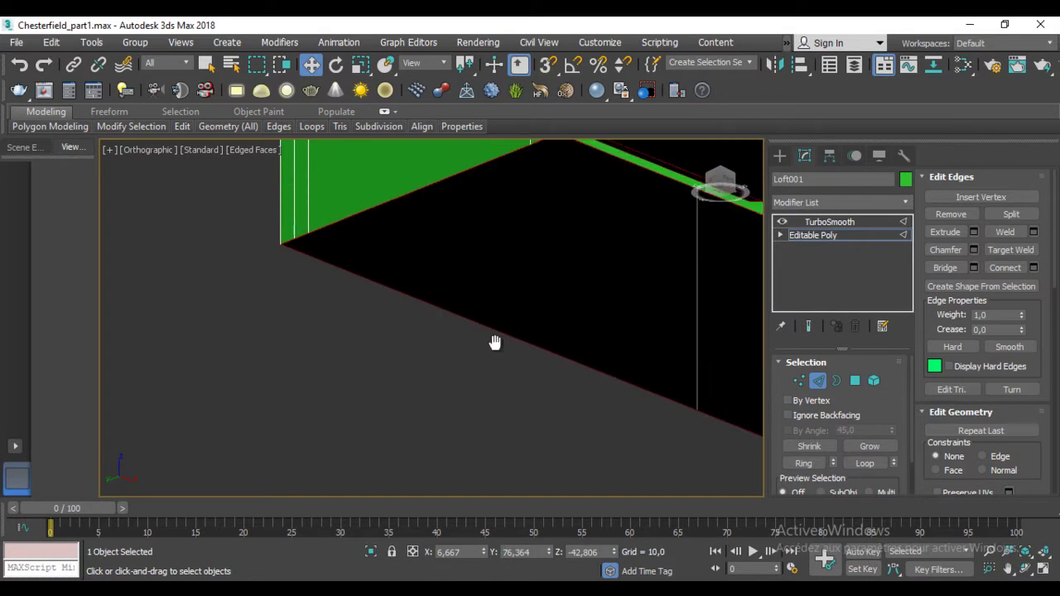
{"action": "scroll", "coordinate": [495, 343], "scroll_direction": "up", "scroll_amount": 2}
{"action": "left_click_drag", "start_coordinate": [543, 278], "coordinate": [546, 254]}
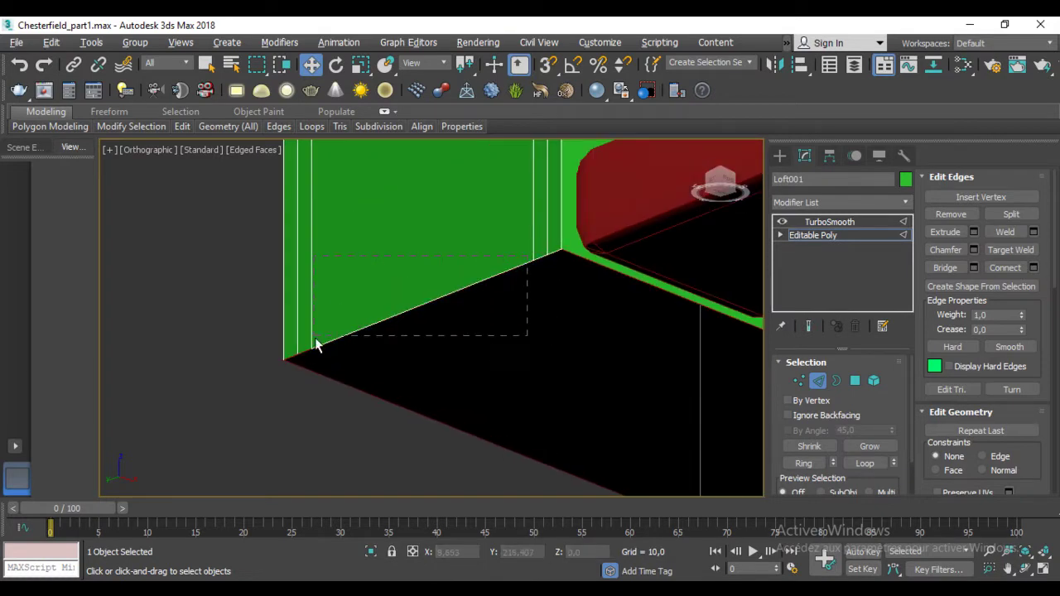
{"action": "scroll", "coordinate": [331, 364], "scroll_direction": "down", "scroll_amount": 1}
{"action": "scroll", "coordinate": [414, 332], "scroll_direction": "down", "scroll_amount": 2}
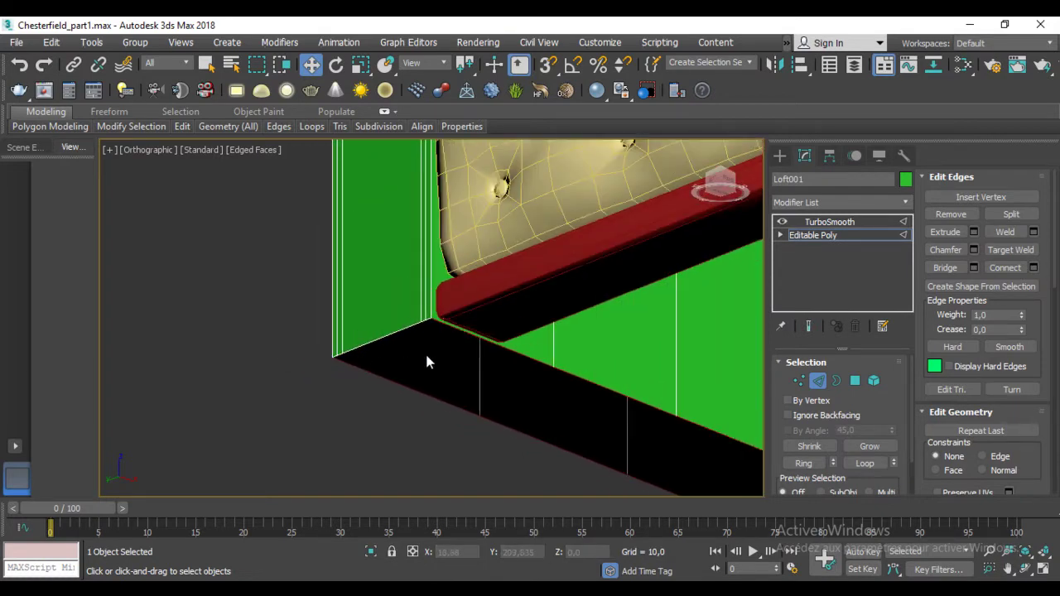
{"action": "scroll", "coordinate": [428, 359], "scroll_direction": "down", "scroll_amount": 2}
{"action": "scroll", "coordinate": [451, 343], "scroll_direction": "down", "scroll_amount": 2}
{"action": "scroll", "coordinate": [580, 315], "scroll_direction": "up", "scroll_amount": 2}
{"action": "scroll", "coordinate": [698, 293], "scroll_direction": "down", "scroll_amount": 1}
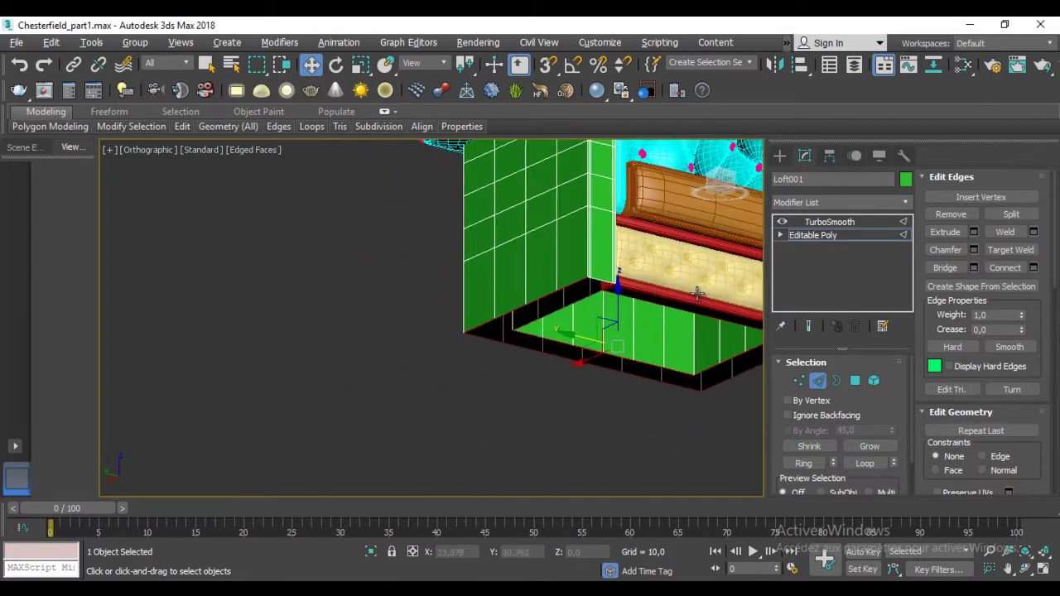
{"action": "scroll", "coordinate": [436, 281], "scroll_direction": "up", "scroll_amount": 2}
{"action": "scroll", "coordinate": [574, 243], "scroll_direction": "up", "scroll_amount": 2}
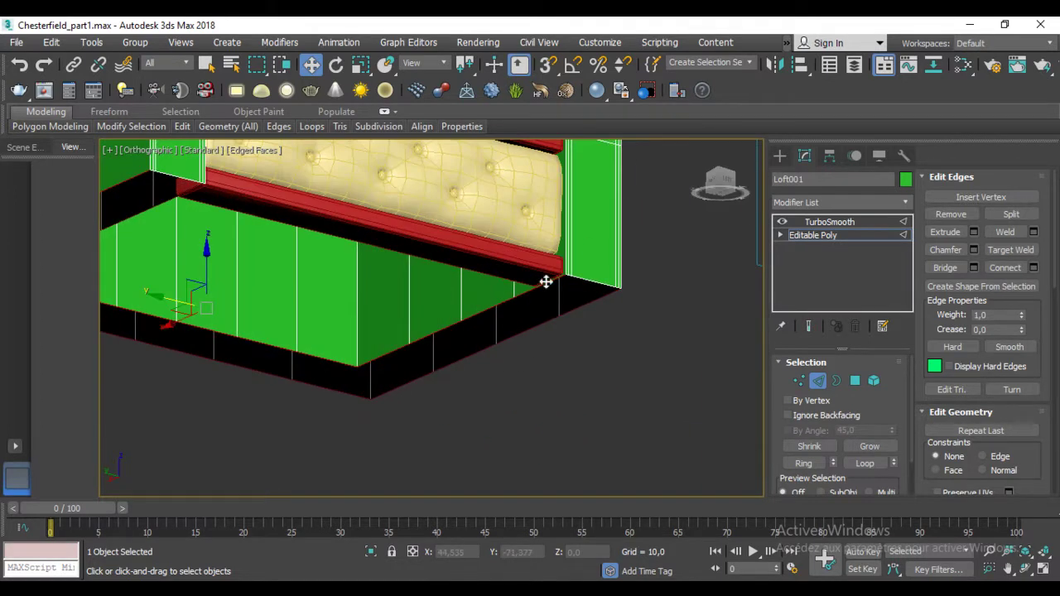
Bridge the selected base-corner edges and confirm the new black face.
{"action": "left_click", "coordinate": [974, 267]}
{"action": "mouse_move", "coordinate": [566, 334]}
{"action": "middle_mouse_down", "text": "alt"}
{"action": "mouse_move", "coordinate": [581, 301]}
{"action": "mouse_move", "coordinate": [573, 275]}
{"action": "mouse_move", "coordinate": [445, 191]}
{"action": "middle_mouse_up", "text": "alt"}
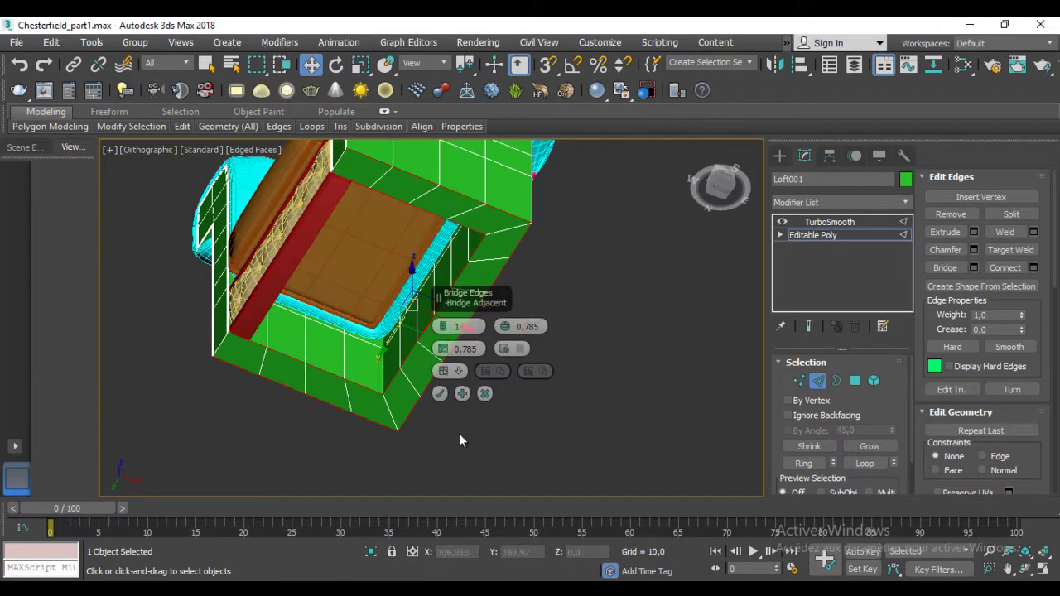
{"action": "middle_click_drag", "start_coordinate": [459, 433], "coordinate": [464, 476]}
{"action": "scroll", "coordinate": [395, 355], "scroll_direction": "up", "scroll_amount": 5}
{"action": "middle_click_drag", "start_coordinate": [395, 356], "coordinate": [334, 422]}
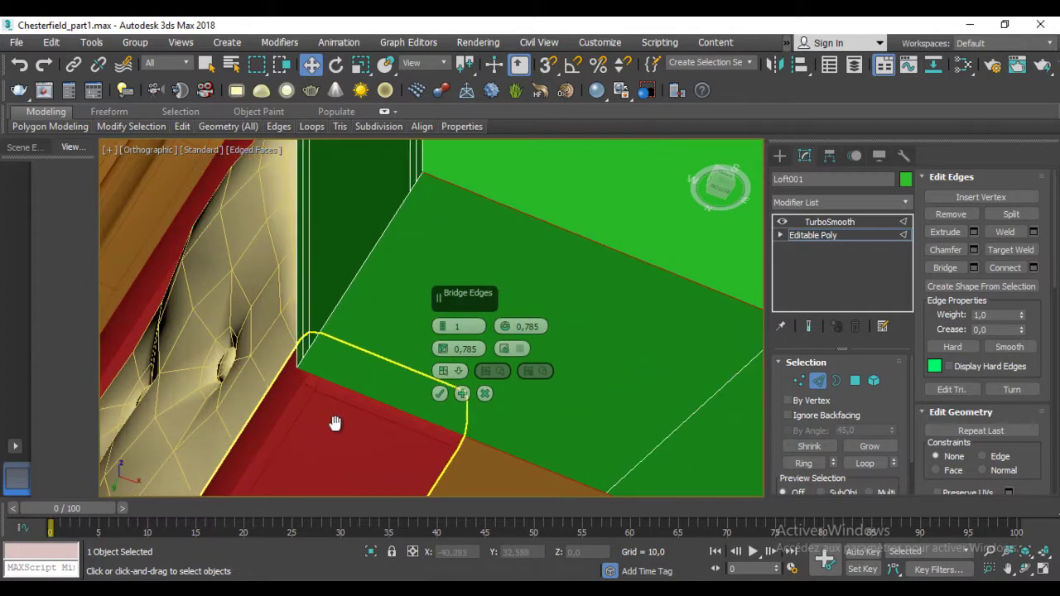
{"action": "scroll", "coordinate": [378, 279], "scroll_direction": "down", "scroll_amount": 2}
{"action": "scroll", "coordinate": [454, 265], "scroll_direction": "down", "scroll_amount": 2}
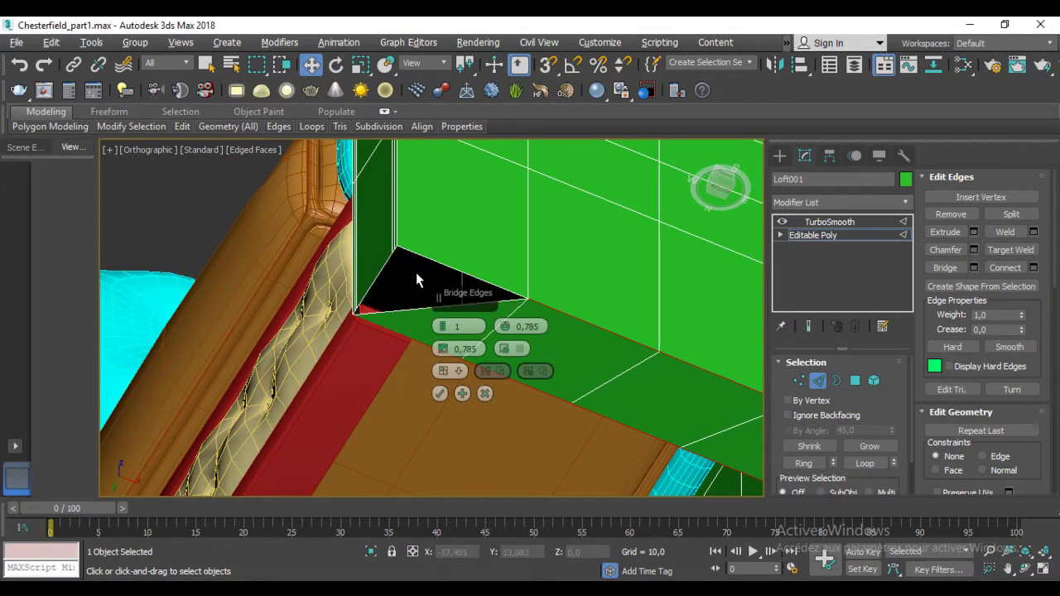
{"action": "scroll", "coordinate": [365, 265], "scroll_direction": "down", "scroll_amount": 5}
{"action": "scroll", "coordinate": [355, 258], "scroll_direction": "up", "scroll_amount": 5}
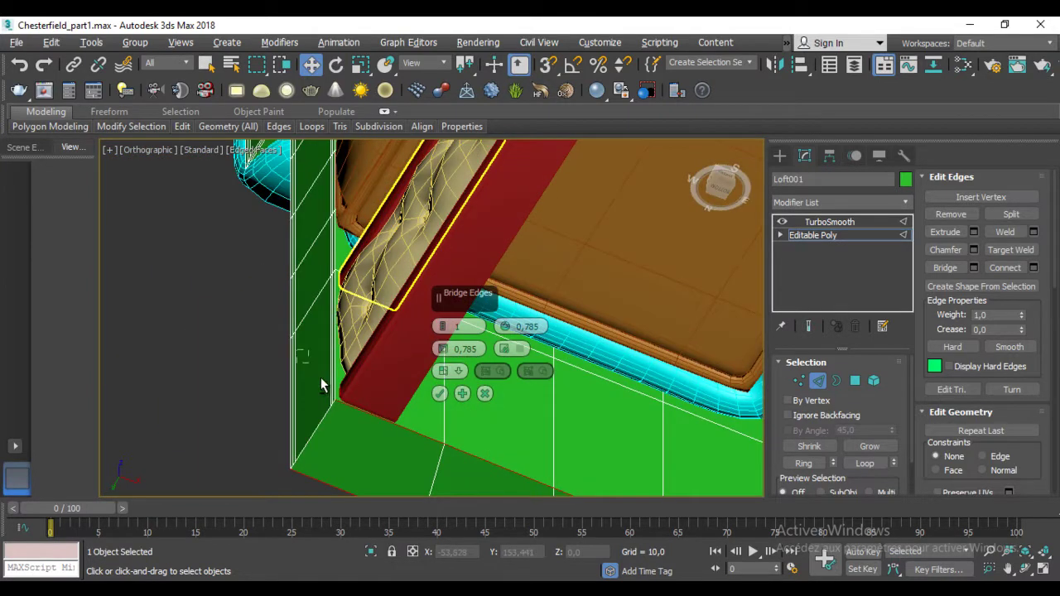
{"action": "scroll", "coordinate": [340, 348], "scroll_direction": "down", "scroll_amount": 2}
{"action": "left_click", "coordinate": [440, 393]}
{"action": "mouse_move", "coordinate": [440, 398]}
{"action": "middle_mouse_down", "text": "alt"}
{"action": "mouse_move", "coordinate": [367, 296]}
{"action": "mouse_move", "coordinate": [436, 201]}
{"action": "mouse_move", "coordinate": [439, 384]}
{"action": "middle_mouse_up", "text": "alt"}
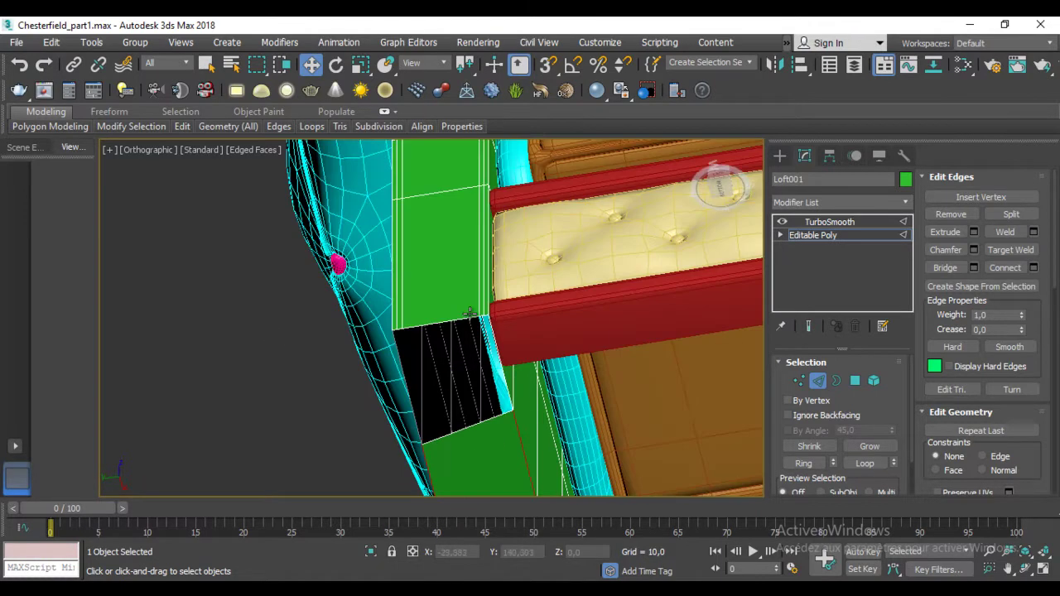
Connect 2 edges across the bridge face's bottom edge with Pinch set to 79.
{"action": "left_click", "coordinate": [471, 426]}
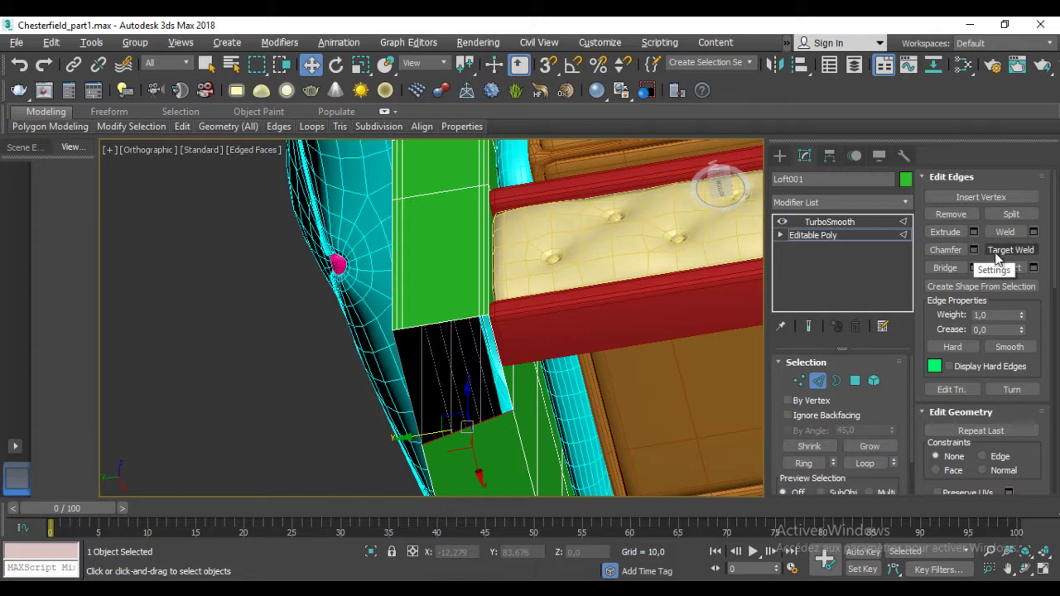
{"action": "left_click", "coordinate": [1034, 267]}
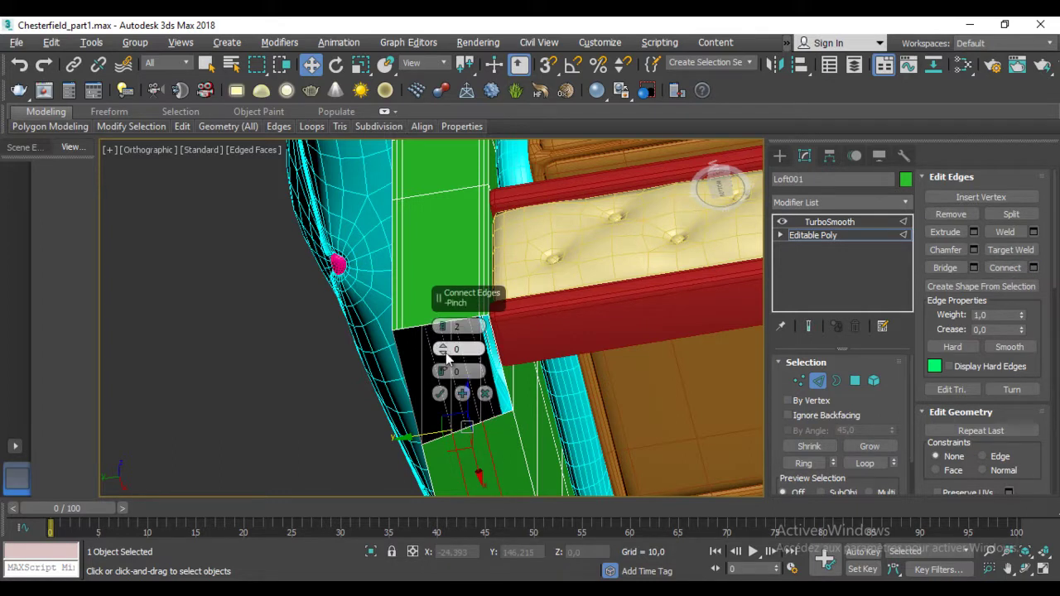
{"action": "left_click_drag", "start_coordinate": [442, 348], "coordinate": [426, 63]}
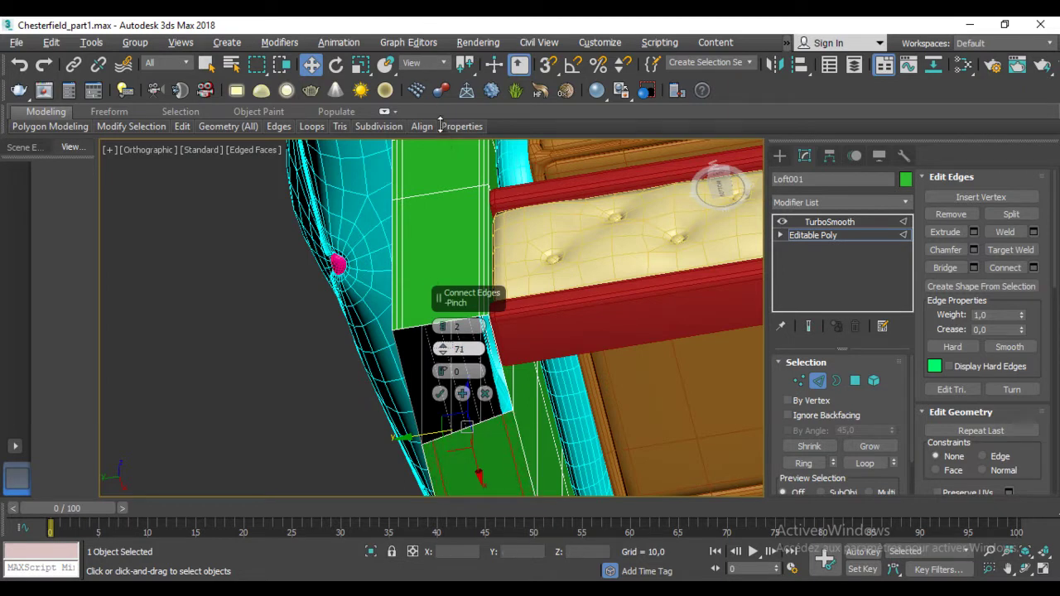
{"action": "left_click_drag", "start_coordinate": [437, 99], "coordinate": [438, 101]}
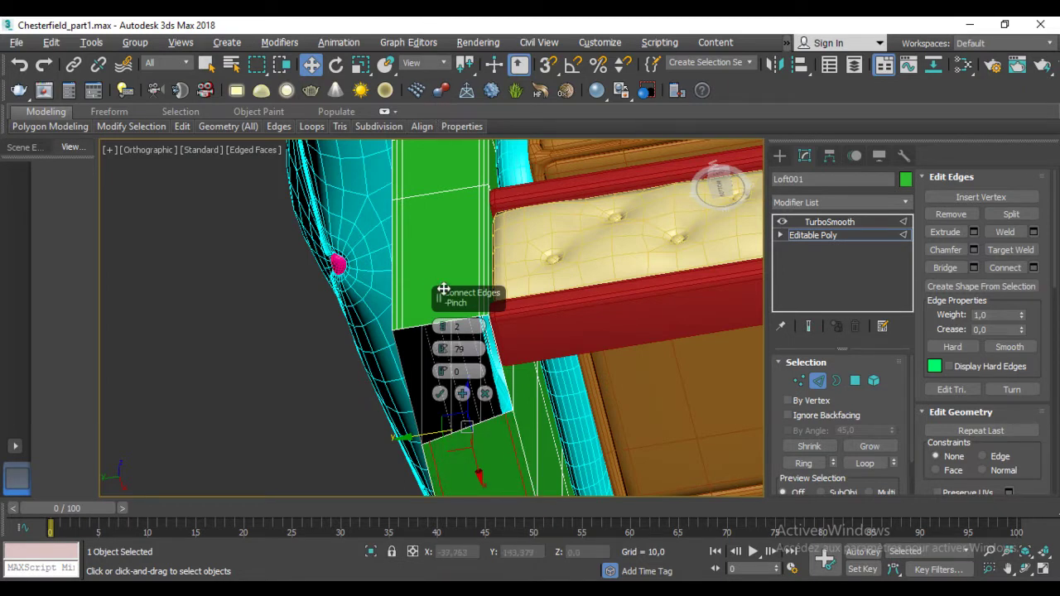
{"action": "left_click", "coordinate": [441, 394]}
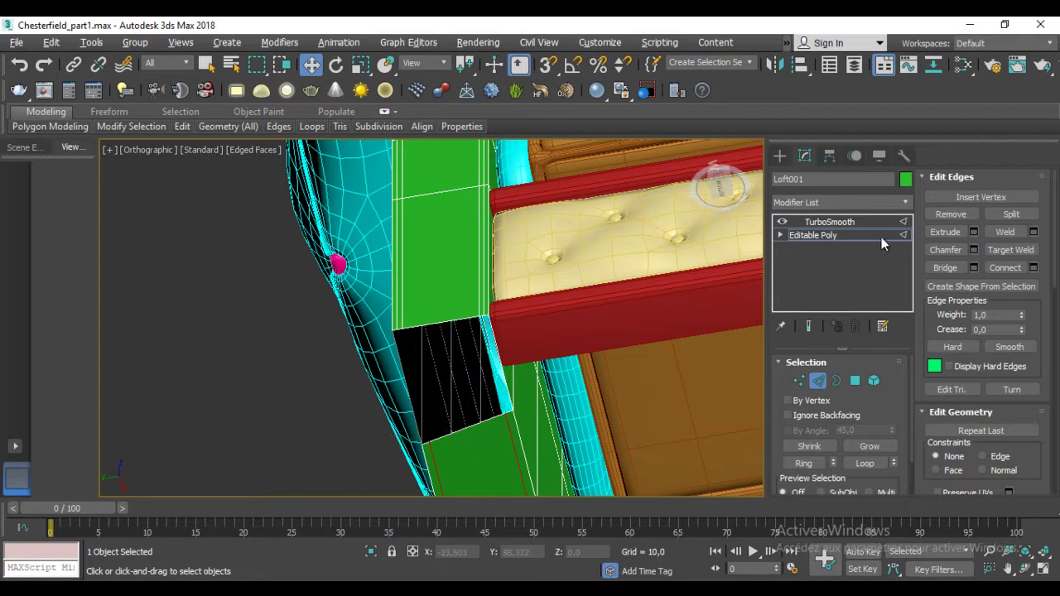
{"action": "left_click", "coordinate": [974, 249]}
Chamfer the connecting edges at 0.506 with 1 segment and commit the result.
{"action": "middle_click_drag", "start_coordinate": [701, 332], "coordinate": [530, 236]}
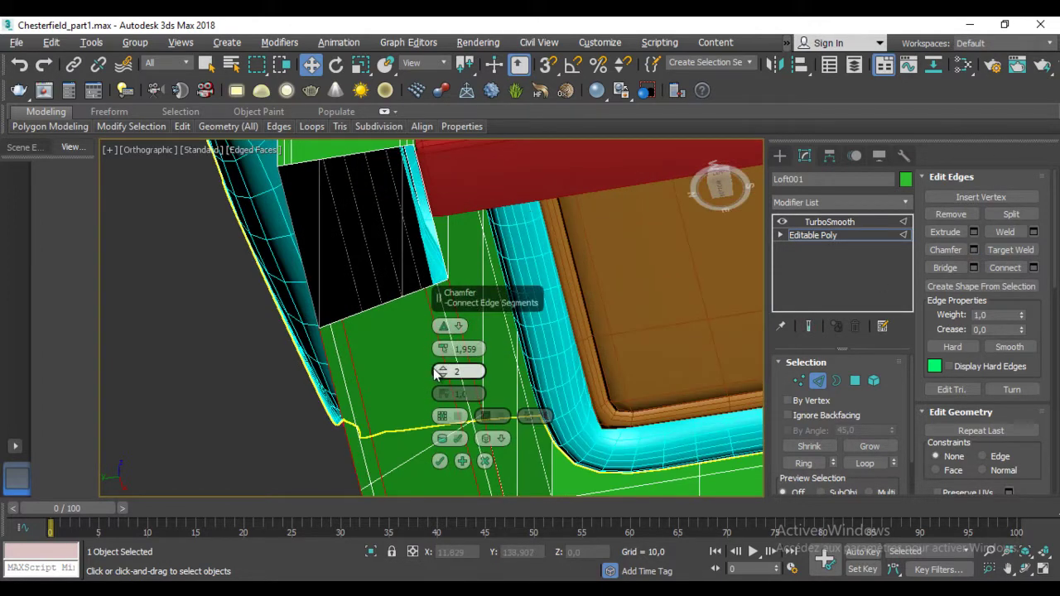
{"action": "left_click", "coordinate": [444, 375]}
{"action": "middle_click_drag", "start_coordinate": [535, 190], "coordinate": [538, 237]}
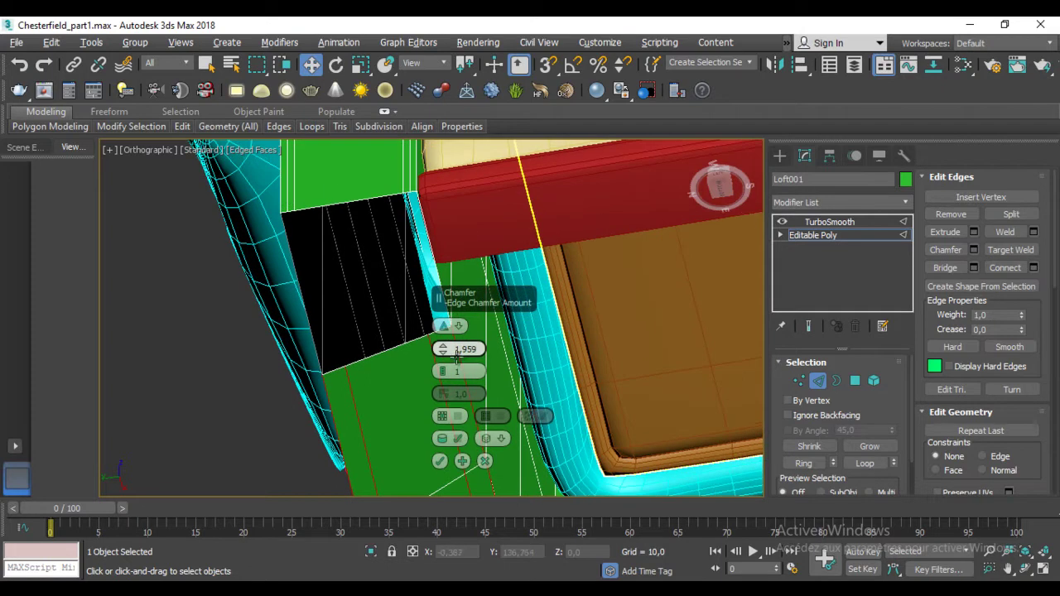
{"action": "left_click_drag", "start_coordinate": [446, 356], "coordinate": [444, 354]}
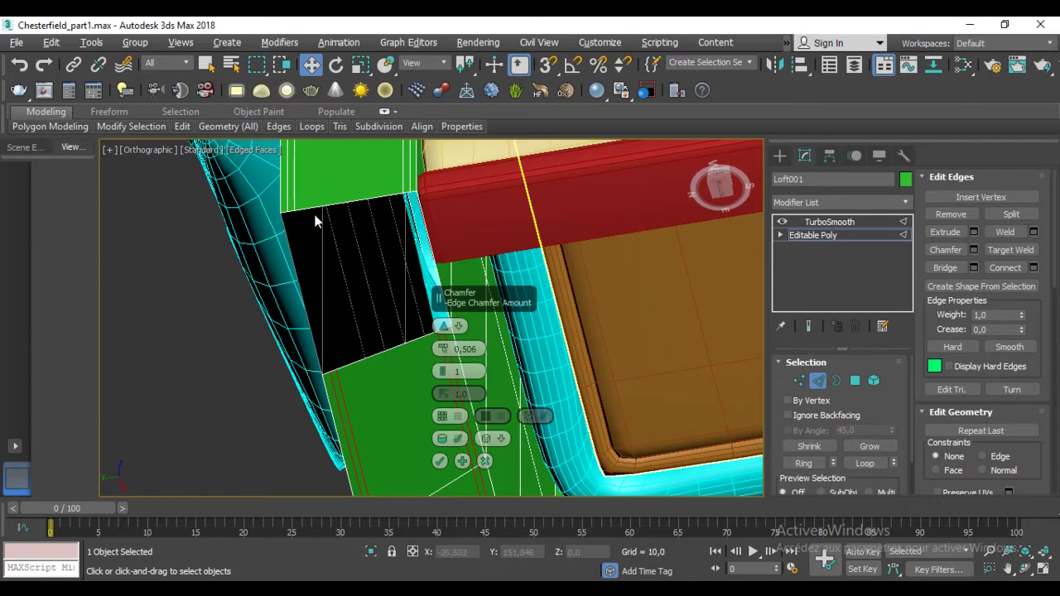
{"action": "left_click", "coordinate": [440, 461]}
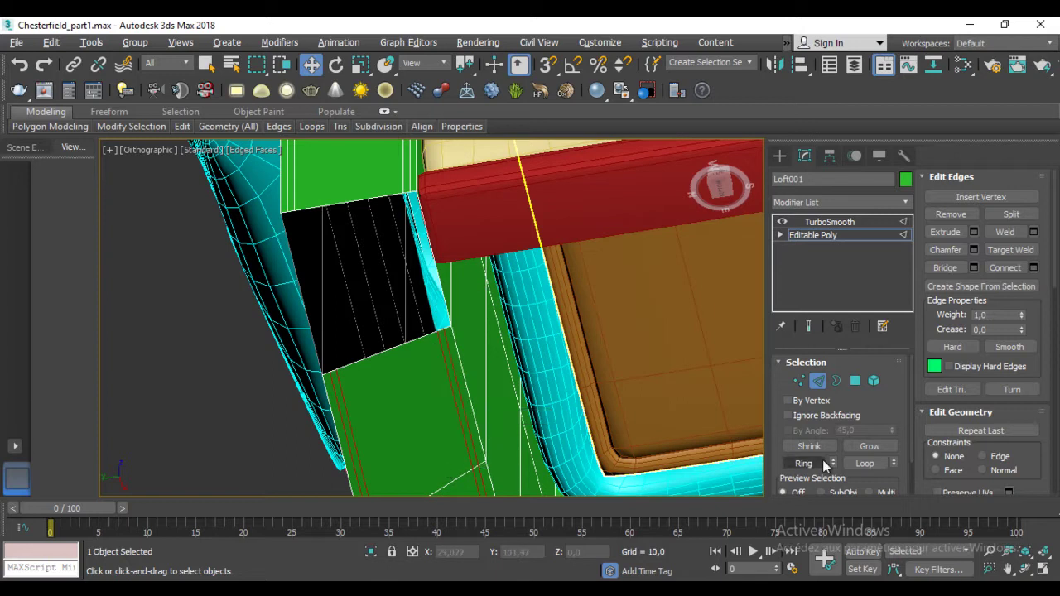
{"action": "left_click", "coordinate": [837, 381]}
Bridge the edges on both sides of the black opening in the green panel.
{"action": "left_click", "coordinate": [434, 263]}
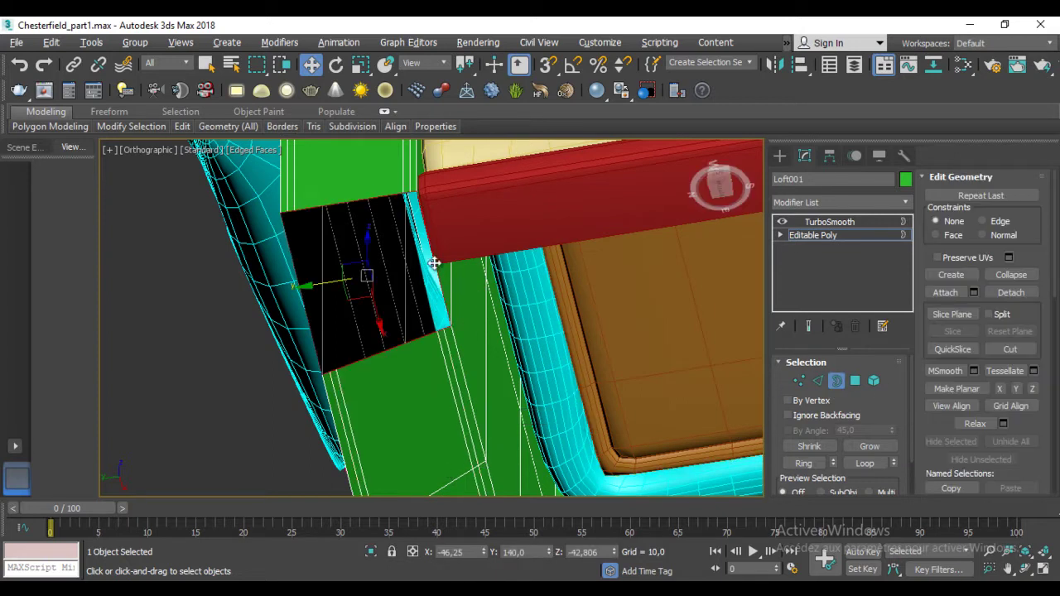
{"action": "left_click", "coordinate": [818, 380]}
{"action": "left_click", "coordinate": [429, 267]}
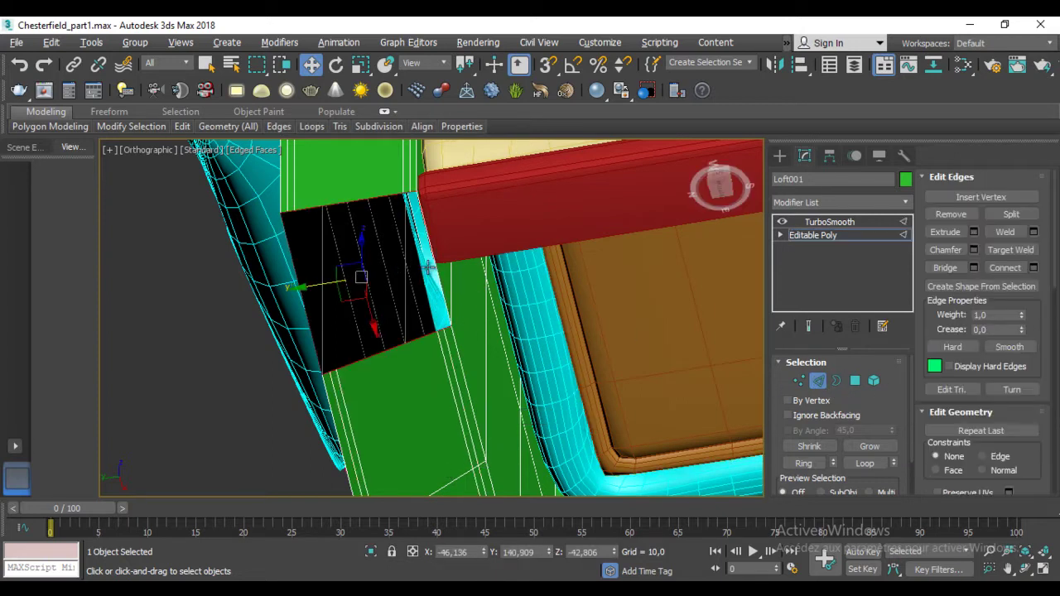
{"action": "left_click", "coordinate": [301, 309]}
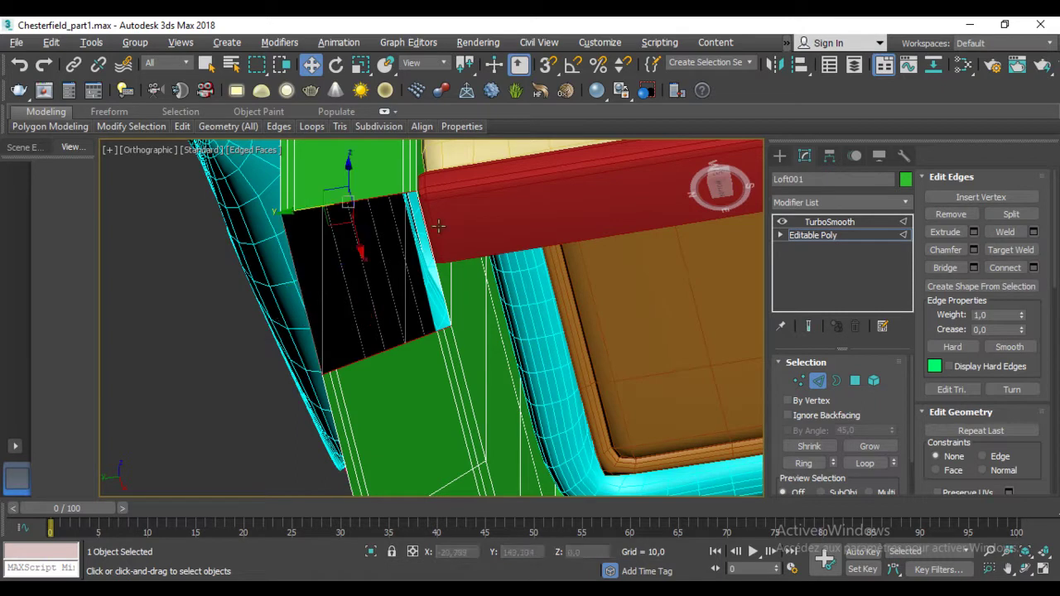
{"action": "left_click", "coordinate": [945, 267]}
Select an edge at the top of the other side's opening.
{"action": "mouse_move", "coordinate": [713, 398]}
{"action": "middle_mouse_down"}
{"action": "mouse_move", "coordinate": [649, 310]}
{"action": "mouse_move", "coordinate": [439, 313]}
{"action": "middle_mouse_up"}
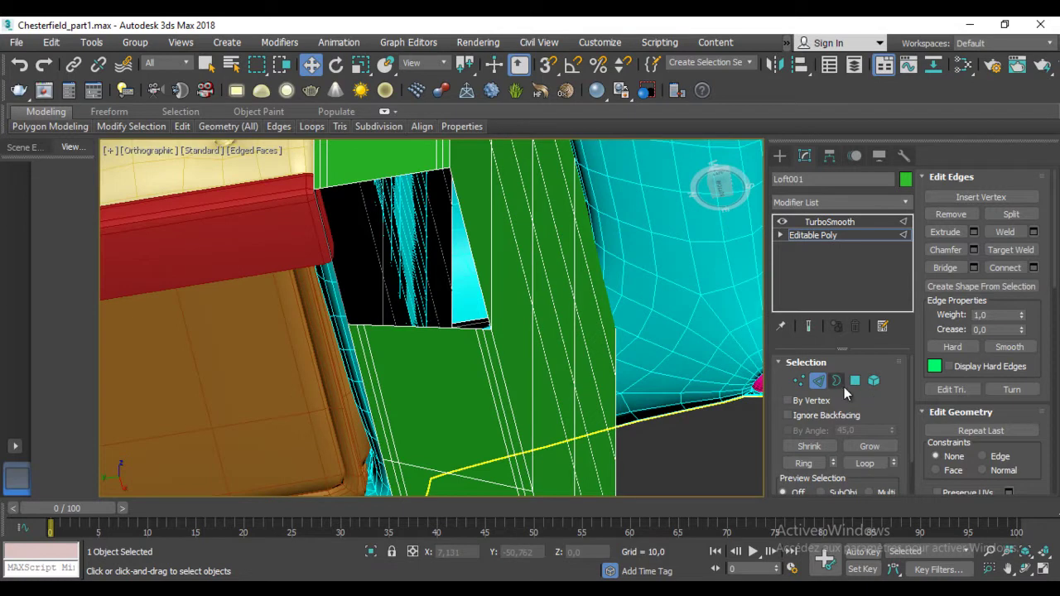
{"action": "left_click", "coordinate": [838, 382]}
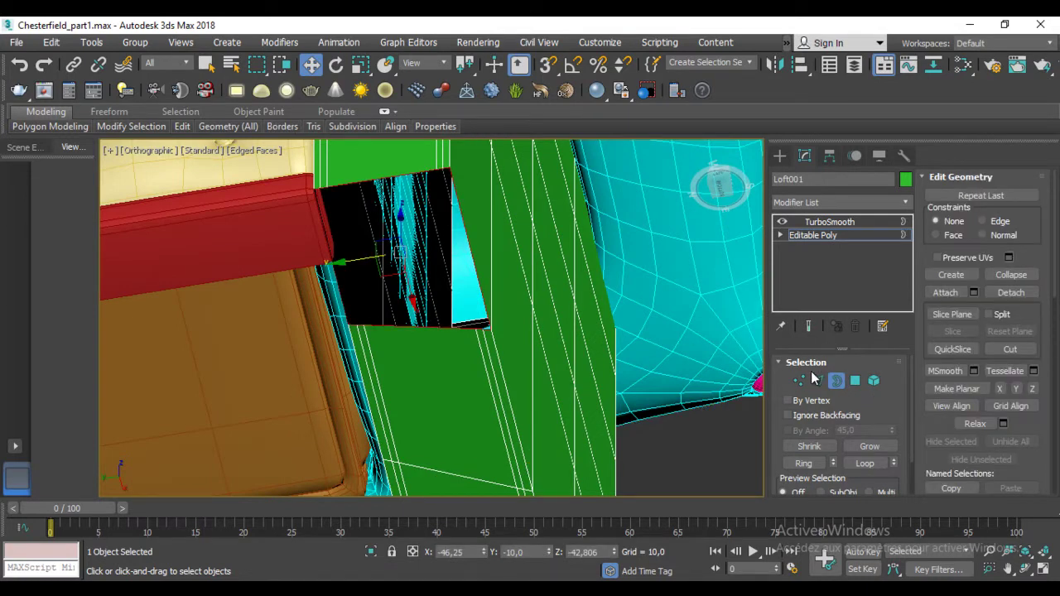
{"action": "left_click", "coordinate": [817, 380]}
{"action": "left_click", "coordinate": [389, 248]}
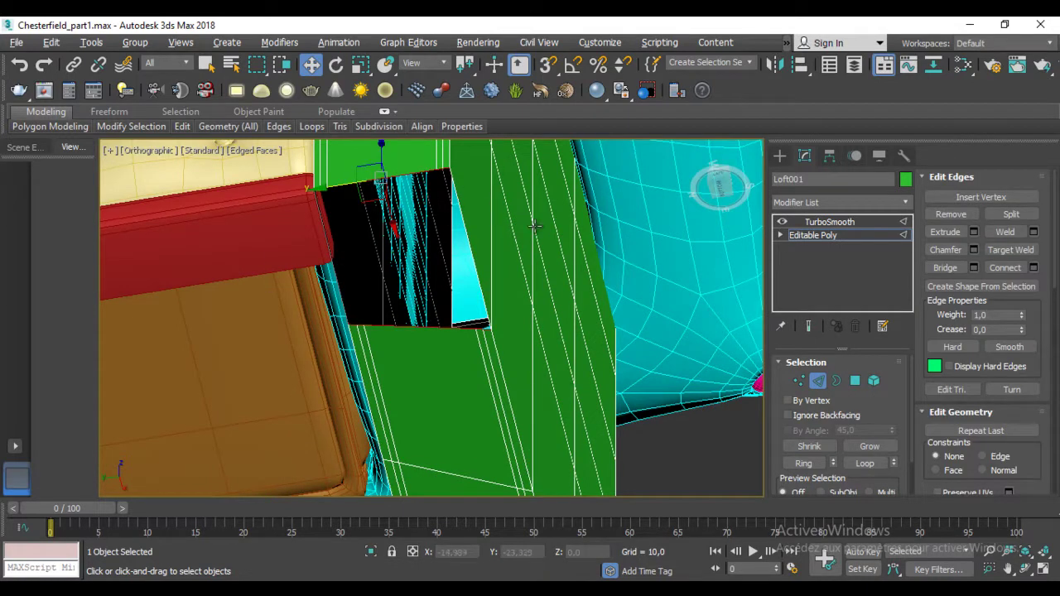
{"action": "middle_click_drag", "start_coordinate": [535, 226], "coordinate": [515, 236], "text": "alt"}
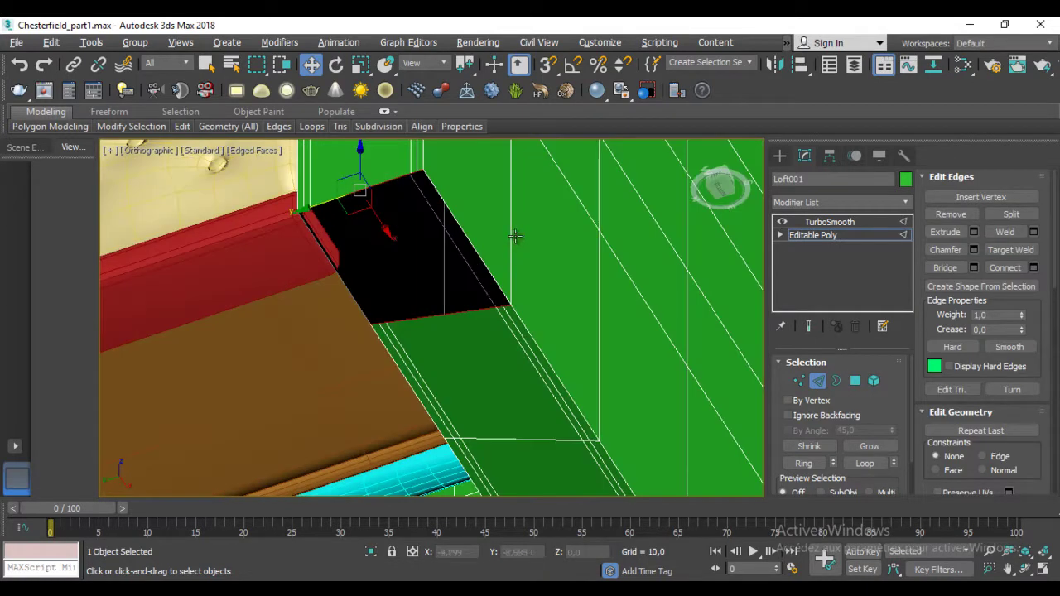
Bridge the second opening's edges and confirm the new polygon.
{"action": "left_click", "coordinate": [975, 267]}
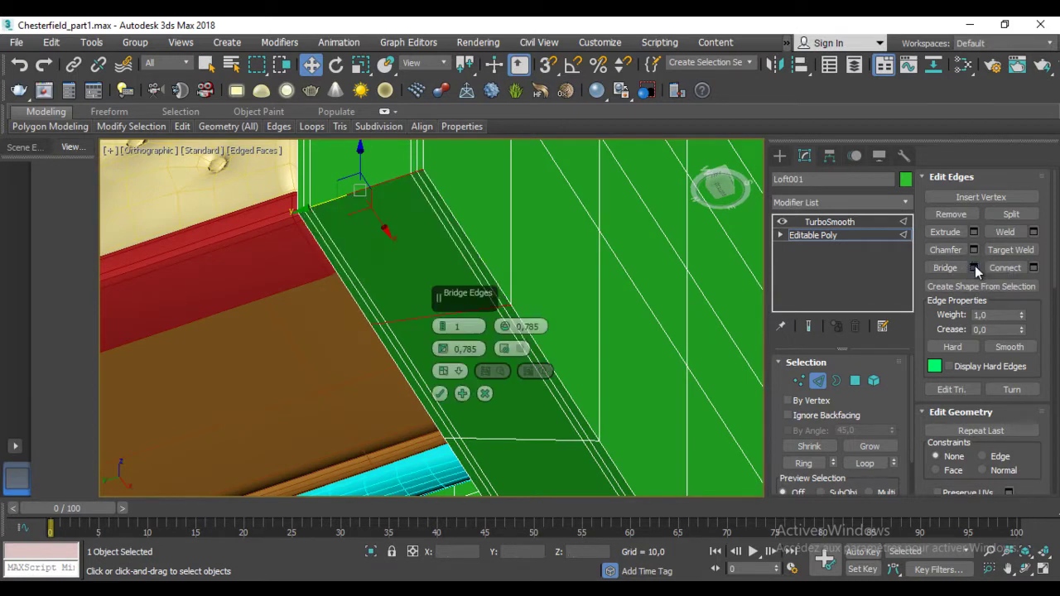
{"action": "left_click", "coordinate": [440, 393]}
{"action": "scroll", "coordinate": [438, 201], "scroll_direction": "down", "scroll_amount": 3}
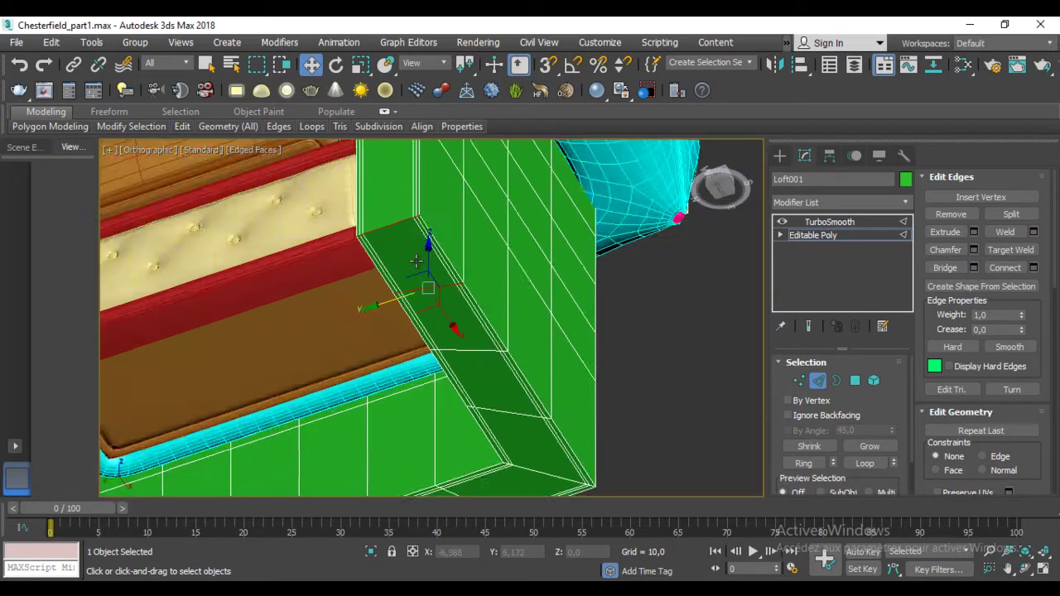
{"action": "scroll", "coordinate": [437, 201], "scroll_direction": "down", "scroll_amount": 2}
Turn on Show End Result and orbit around the smoothed chair to inspect it.
{"action": "mouse_move", "coordinate": [438, 200]}
{"action": "middle_mouse_down", "text": "alt"}
{"action": "mouse_move", "coordinate": [547, 256]}
{"action": "mouse_move", "coordinate": [542, 272]}
{"action": "middle_mouse_up", "text": "alt"}
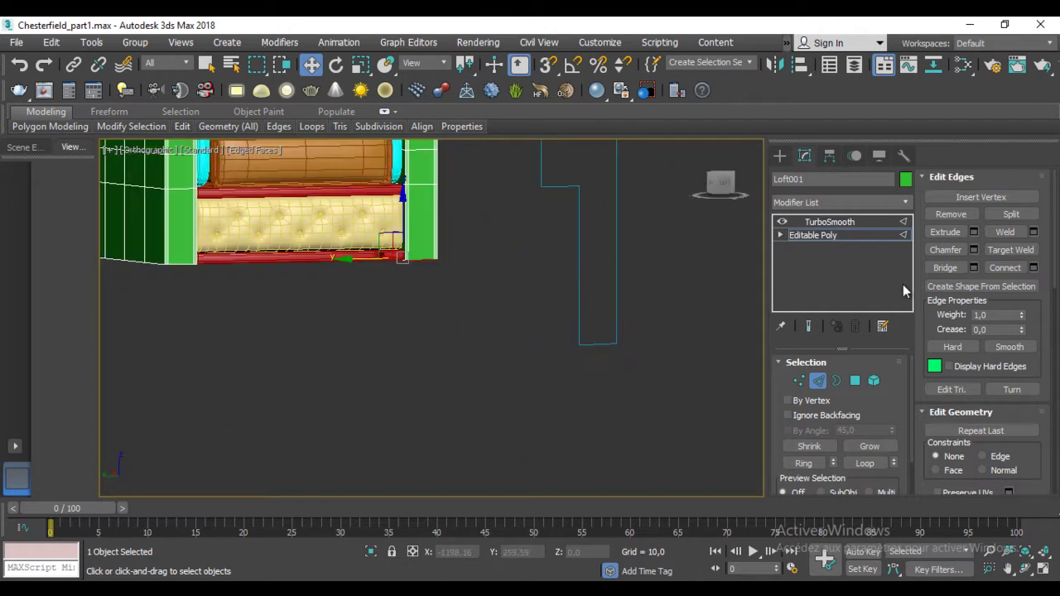
{"action": "left_click", "coordinate": [809, 326]}
{"action": "middle_click_drag", "start_coordinate": [519, 324], "coordinate": [685, 343]}
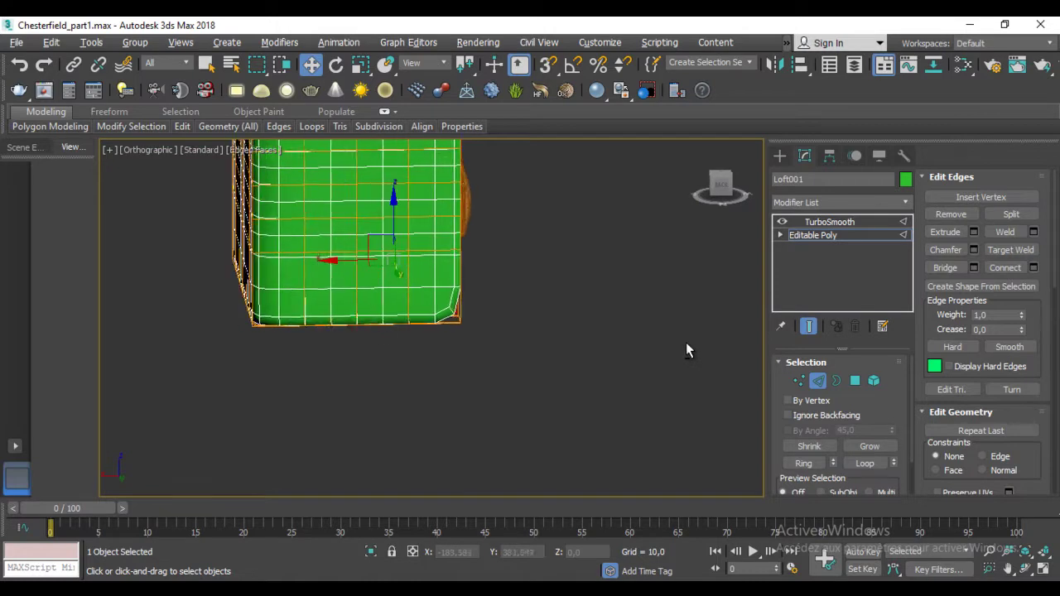
{"action": "scroll", "coordinate": [509, 367], "scroll_direction": "up", "scroll_amount": 2}
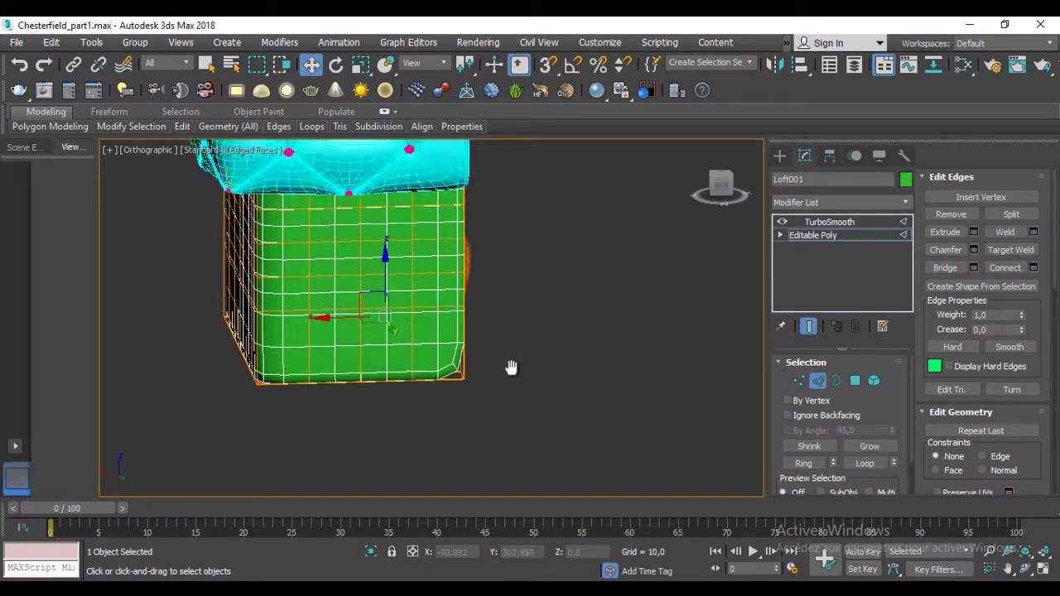
{"action": "scroll", "coordinate": [518, 377], "scroll_direction": "up", "scroll_amount": 2}
{"action": "mouse_move", "coordinate": [522, 386]}
{"action": "middle_mouse_down", "text": "alt"}
{"action": "mouse_move", "coordinate": [549, 383]}
{"action": "mouse_move", "coordinate": [439, 384]}
{"action": "middle_mouse_up", "text": "alt"}
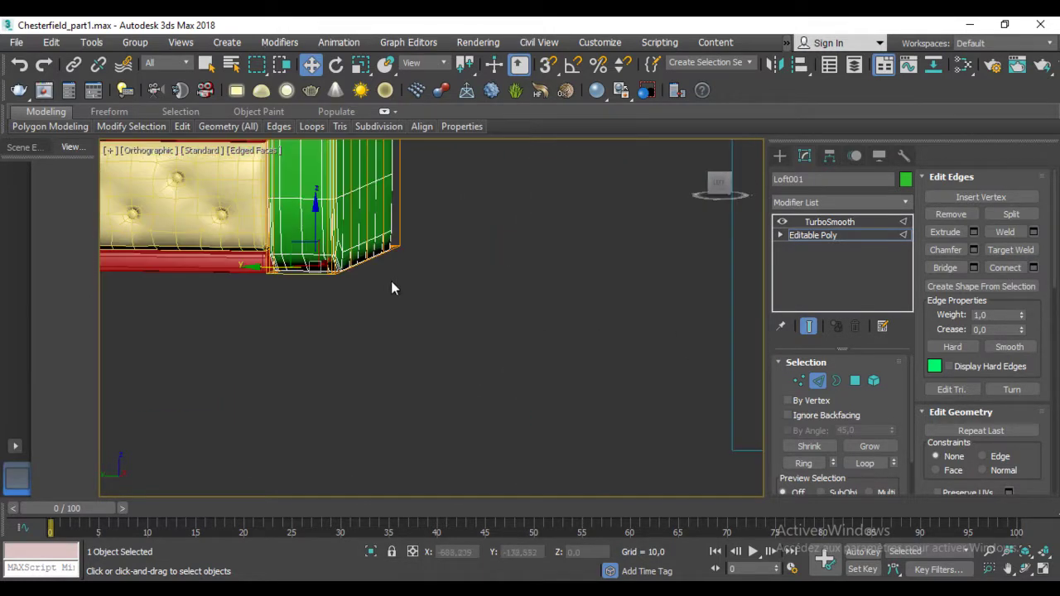
{"action": "middle_click_drag", "start_coordinate": [391, 287], "coordinate": [494, 308], "text": "alt"}
{"action": "scroll", "coordinate": [462, 332], "scroll_direction": "up", "scroll_amount": 3}
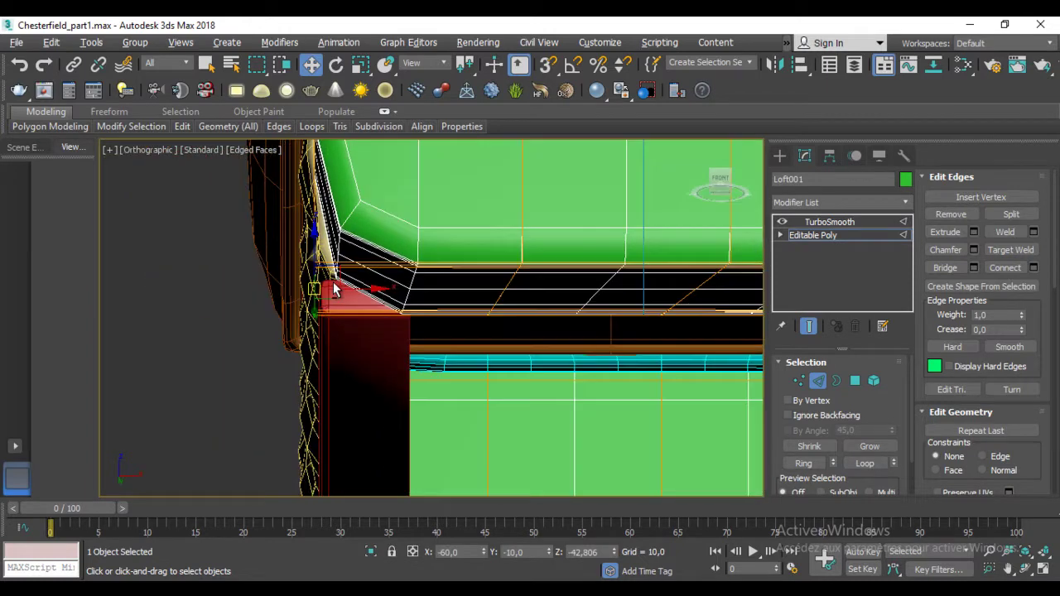
{"action": "scroll", "coordinate": [392, 253], "scroll_direction": "down", "scroll_amount": 5}
{"action": "mouse_move", "coordinate": [392, 254]}
{"action": "middle_mouse_down"}
{"action": "mouse_move", "coordinate": [401, 461]}
{"action": "mouse_move", "coordinate": [403, 348]}
{"action": "middle_mouse_up"}
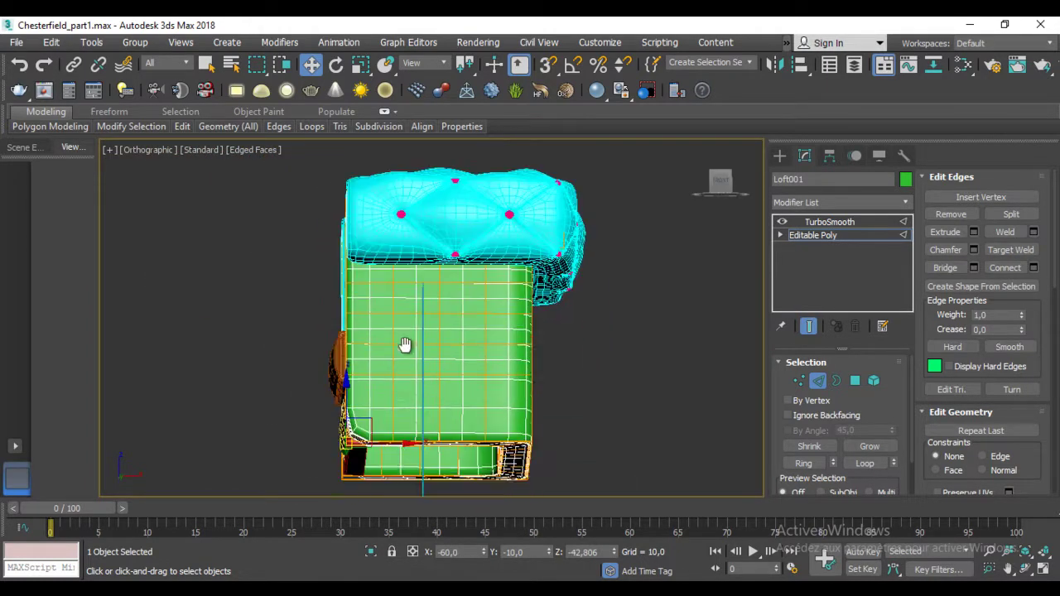
{"action": "scroll", "coordinate": [403, 284], "scroll_direction": "up", "scroll_amount": 3}
{"action": "mouse_move", "coordinate": [403, 284]}
{"action": "middle_mouse_down", "text": "alt"}
{"action": "mouse_move", "coordinate": [334, 265]}
{"action": "mouse_move", "coordinate": [406, 265]}
{"action": "mouse_move", "coordinate": [445, 279]}
{"action": "middle_mouse_up", "text": "alt"}
{"action": "scroll", "coordinate": [334, 265], "scroll_direction": "down", "scroll_amount": 3}
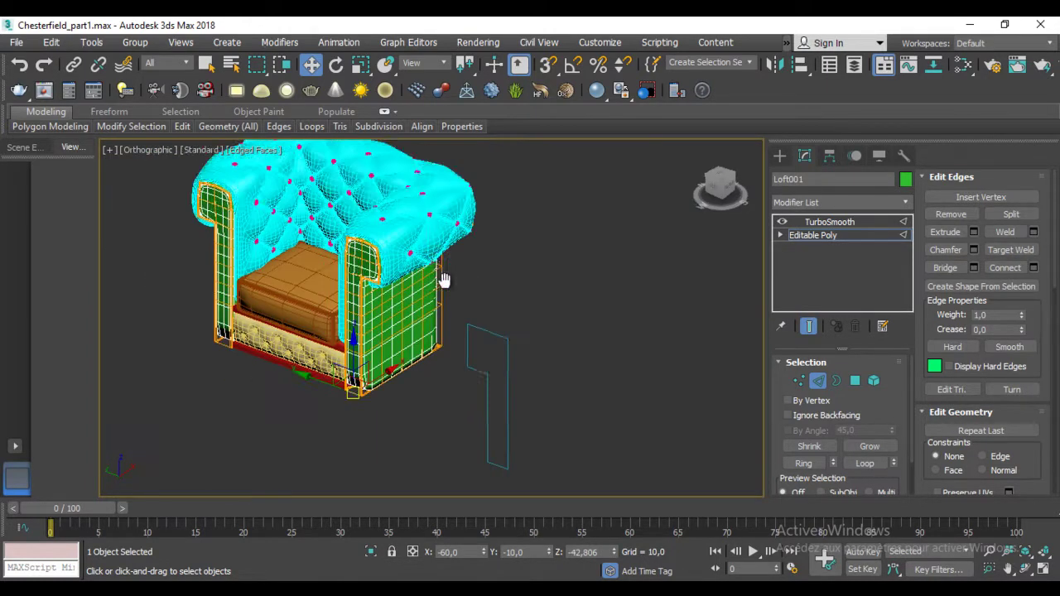
{"action": "scroll", "coordinate": [445, 279], "scroll_direction": "up", "scroll_amount": 4}
{"action": "middle_click_drag", "start_coordinate": [497, 402], "coordinate": [658, 390]}
{"action": "scroll", "coordinate": [658, 390], "scroll_direction": "down", "scroll_amount": 1}
{"action": "scroll", "coordinate": [408, 350], "scroll_direction": "up", "scroll_amount": 4}
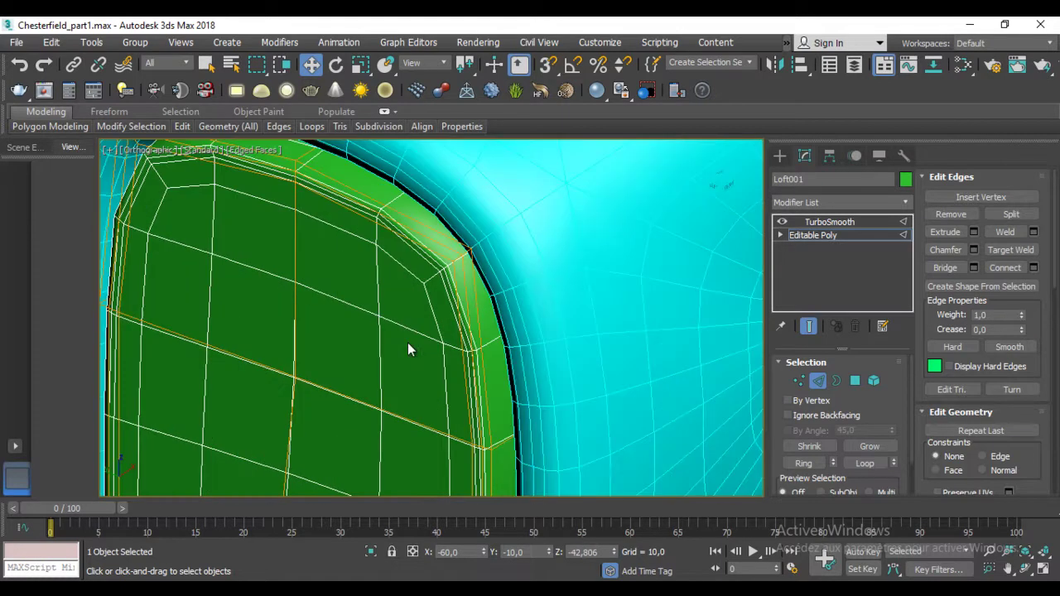
{"action": "scroll", "coordinate": [408, 350], "scroll_direction": "down", "scroll_amount": 5}
{"action": "mouse_move", "coordinate": [407, 350]}
{"action": "middle_mouse_down", "text": "alt"}
{"action": "mouse_move", "coordinate": [426, 265]}
{"action": "mouse_move", "coordinate": [279, 421]}
{"action": "mouse_move", "coordinate": [344, 399]}
{"action": "middle_mouse_up", "text": "alt"}
{"action": "scroll", "coordinate": [419, 299], "scroll_direction": "up", "scroll_amount": 4}
{"action": "scroll", "coordinate": [279, 421], "scroll_direction": "down", "scroll_amount": 1}
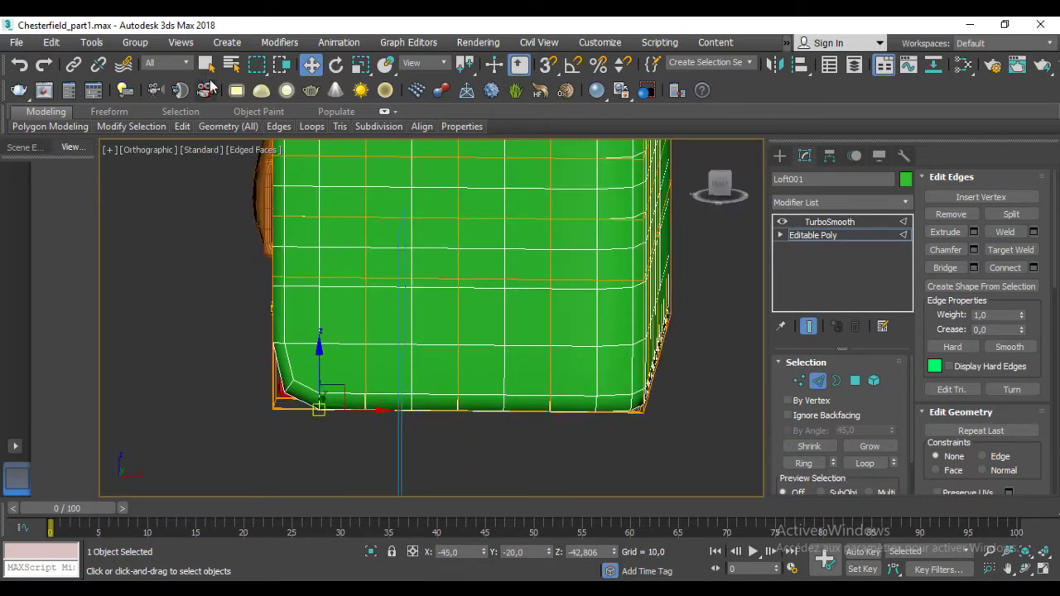
{"action": "mouse_move", "coordinate": [311, 127]}
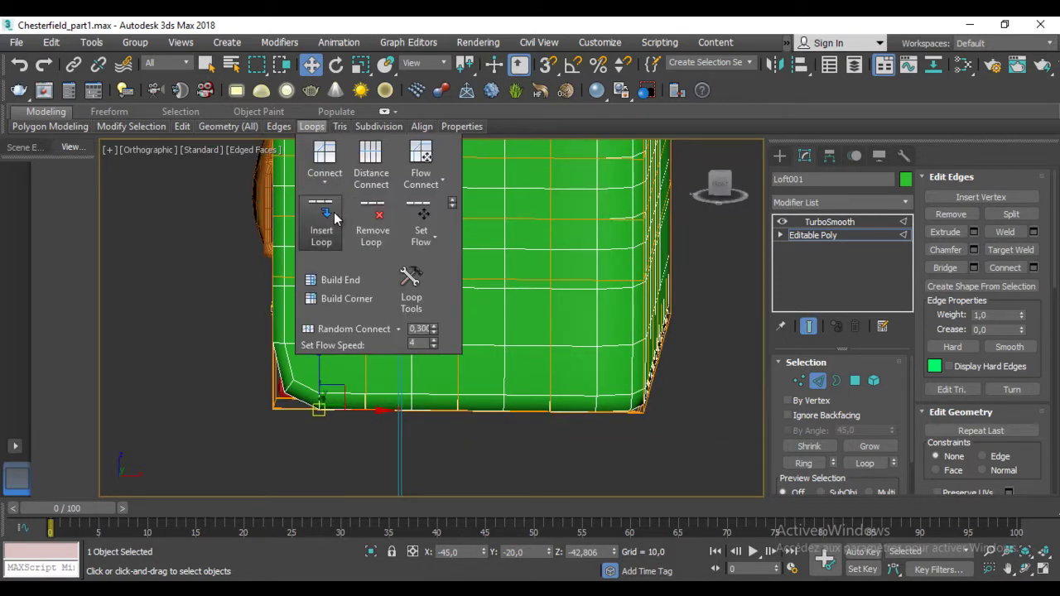
Select the whole edge loop running around the right arm.
{"action": "left_click", "coordinate": [334, 212]}
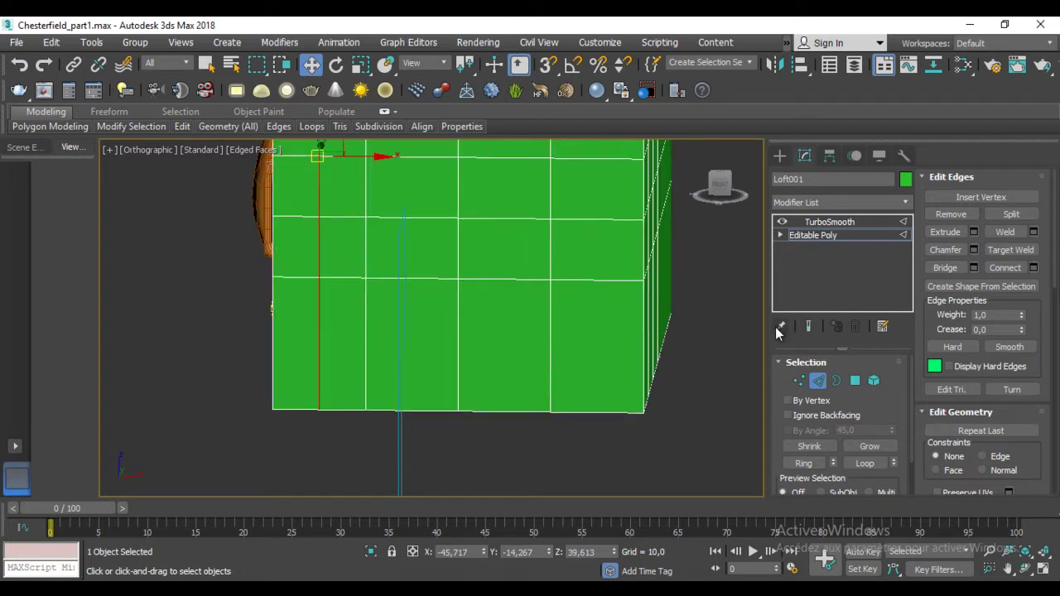
{"action": "scroll", "coordinate": [463, 274], "scroll_direction": "down", "scroll_amount": 5}
{"action": "middle_click_drag", "start_coordinate": [497, 249], "coordinate": [560, 171], "text": "alt"}
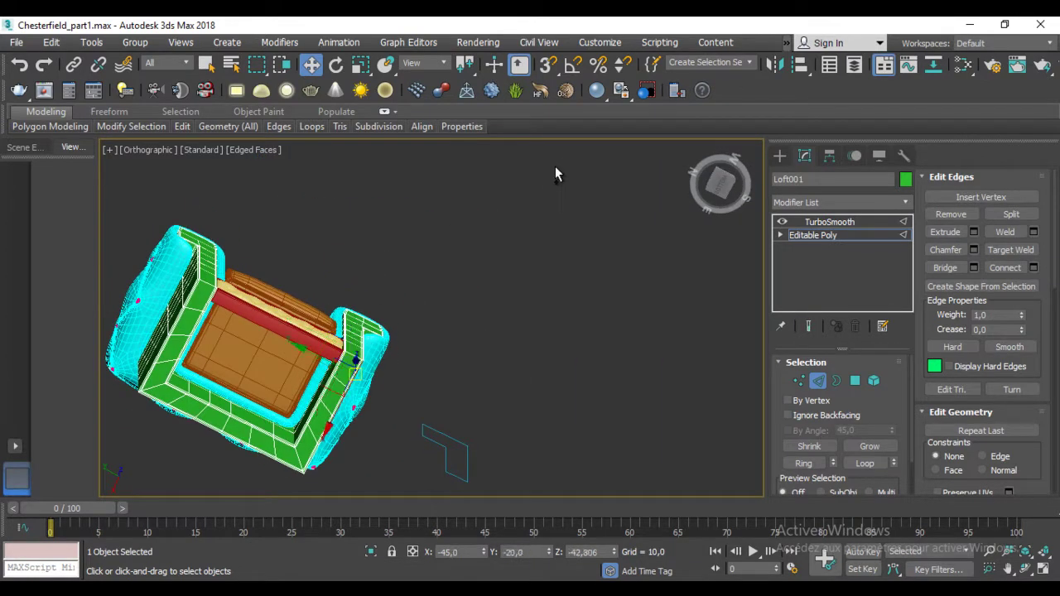
{"action": "left_click", "coordinate": [198, 292]}
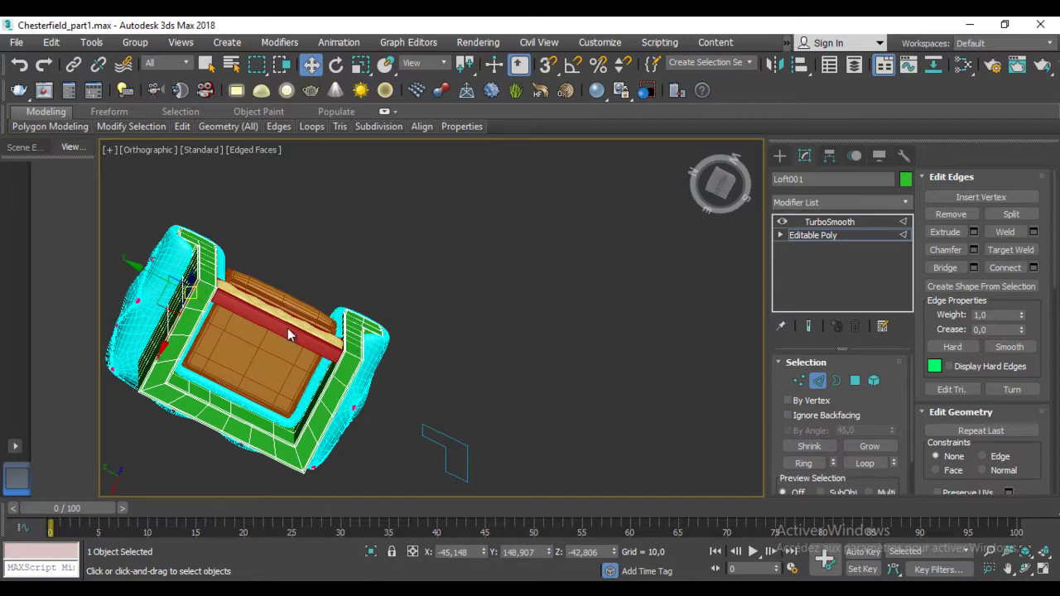
{"action": "double_click", "coordinate": [341, 361]}
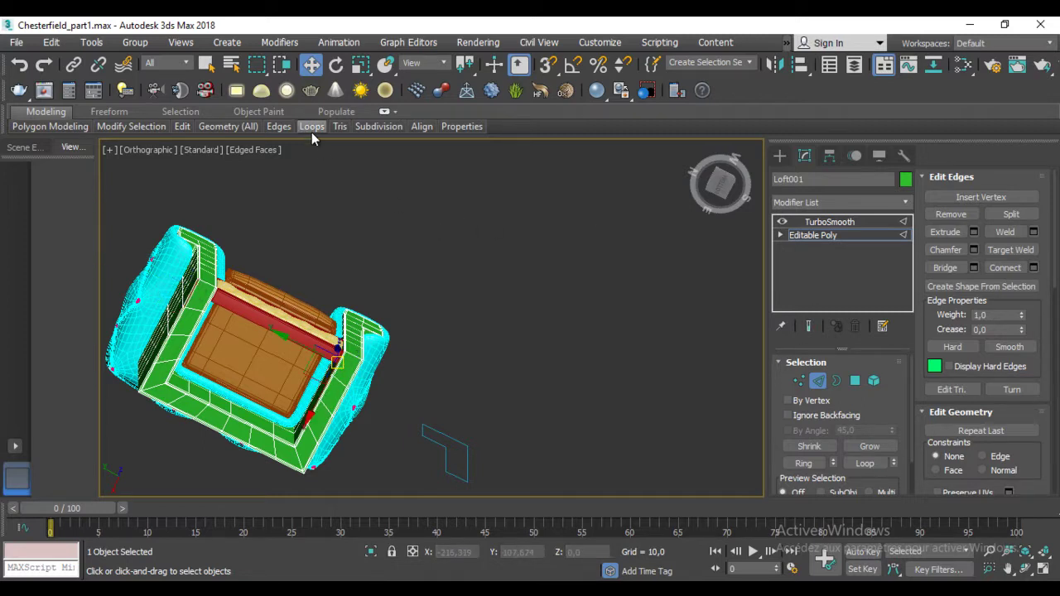
Check the edge loop in front view and turn Show End Result back on.
{"action": "mouse_move", "coordinate": [279, 359]}
{"action": "middle_mouse_down", "text": "alt"}
{"action": "mouse_move", "coordinate": [300, 335]}
{"action": "mouse_move", "coordinate": [450, 286]}
{"action": "mouse_move", "coordinate": [686, 385]}
{"action": "mouse_move", "coordinate": [700, 212]}
{"action": "middle_mouse_up", "text": "alt"}
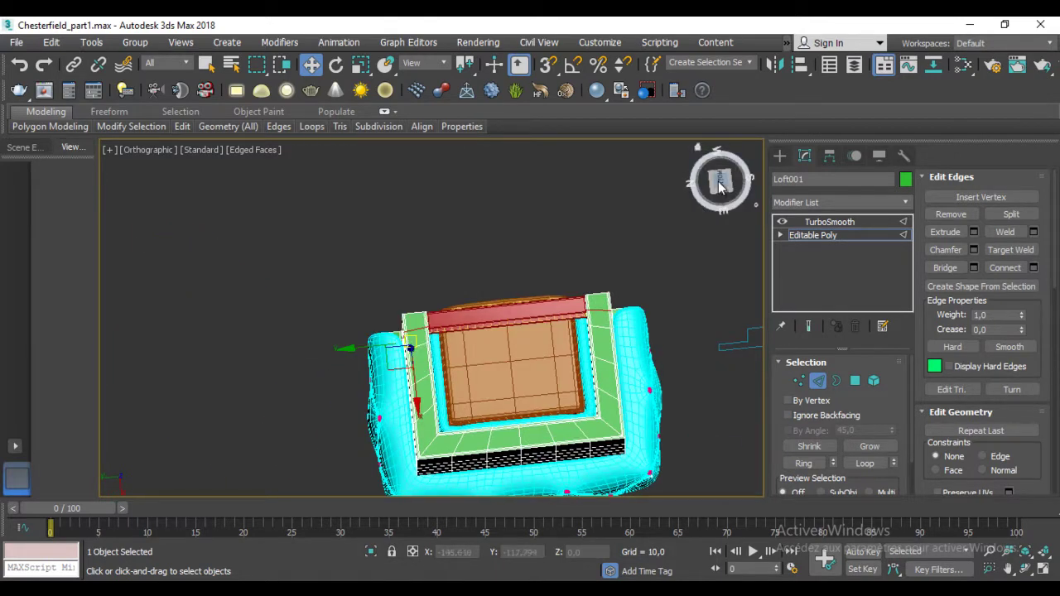
{"action": "left_click", "coordinate": [719, 187]}
{"action": "scroll", "coordinate": [516, 421], "scroll_direction": "up", "scroll_amount": 4}
{"action": "scroll", "coordinate": [362, 260], "scroll_direction": "down", "scroll_amount": 1}
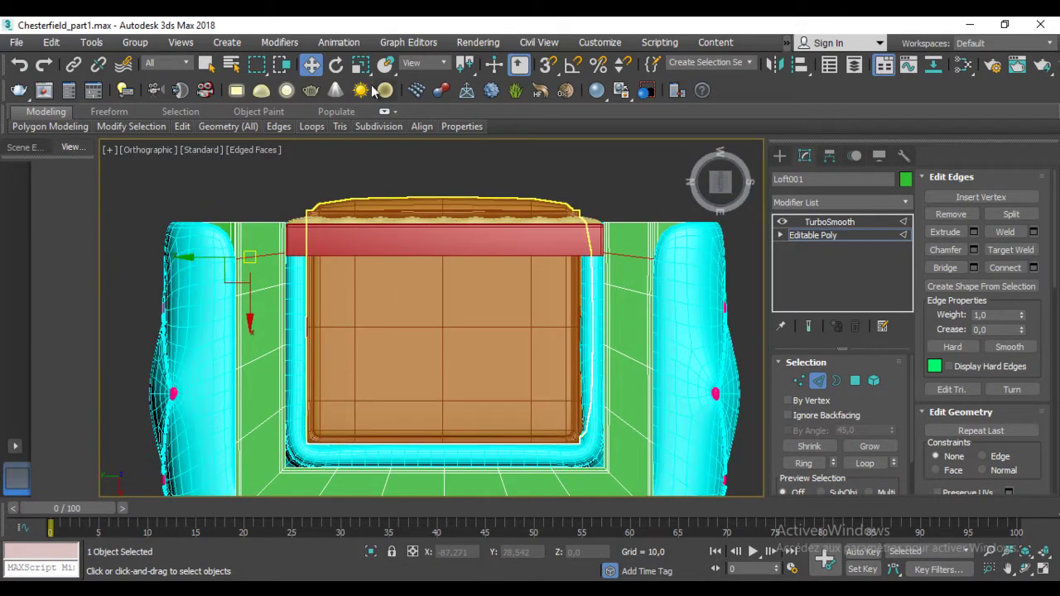
{"action": "left_click", "coordinate": [361, 65]}
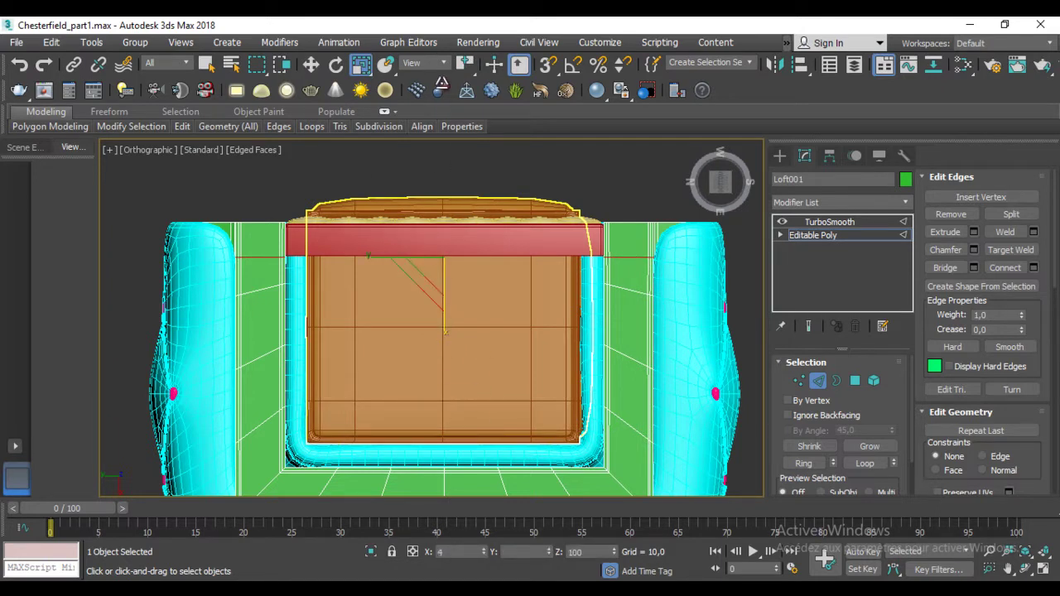
{"action": "key", "text": "w"}
{"action": "mouse_move", "coordinate": [313, 276]}
{"action": "middle_mouse_down", "text": "alt"}
{"action": "mouse_move", "coordinate": [380, 341]}
{"action": "mouse_move", "coordinate": [458, 370]}
{"action": "middle_mouse_up", "text": "alt"}
{"action": "left_click", "coordinate": [809, 328]}
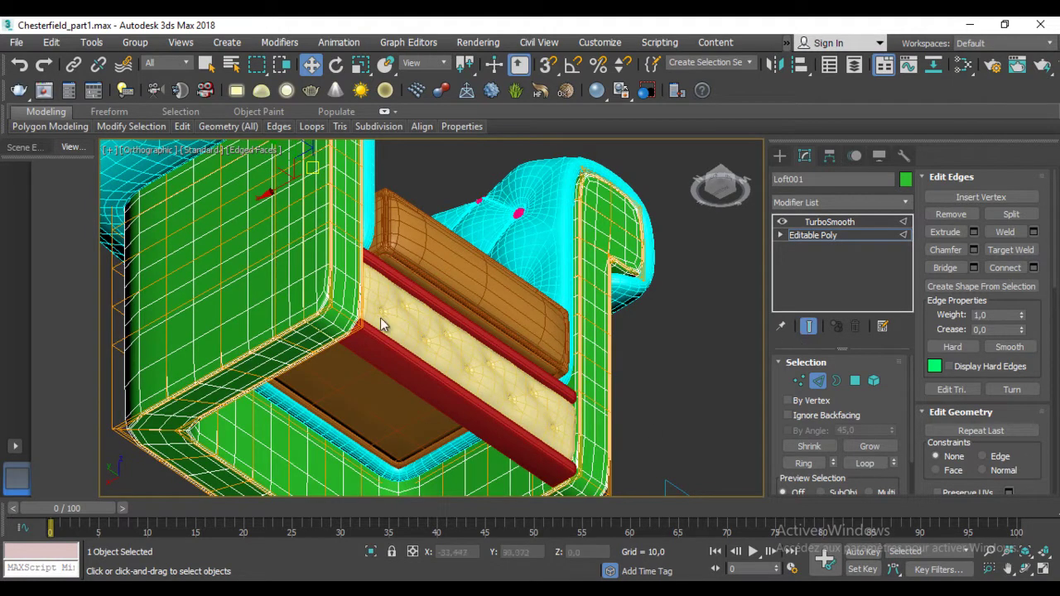
Slide the selected edge loop sideways along X and inspect the green panel.
{"action": "middle_click_drag", "start_coordinate": [383, 325], "coordinate": [383, 290], "text": "alt"}
{"action": "left_click_drag", "start_coordinate": [317, 269], "coordinate": [345, 262]}
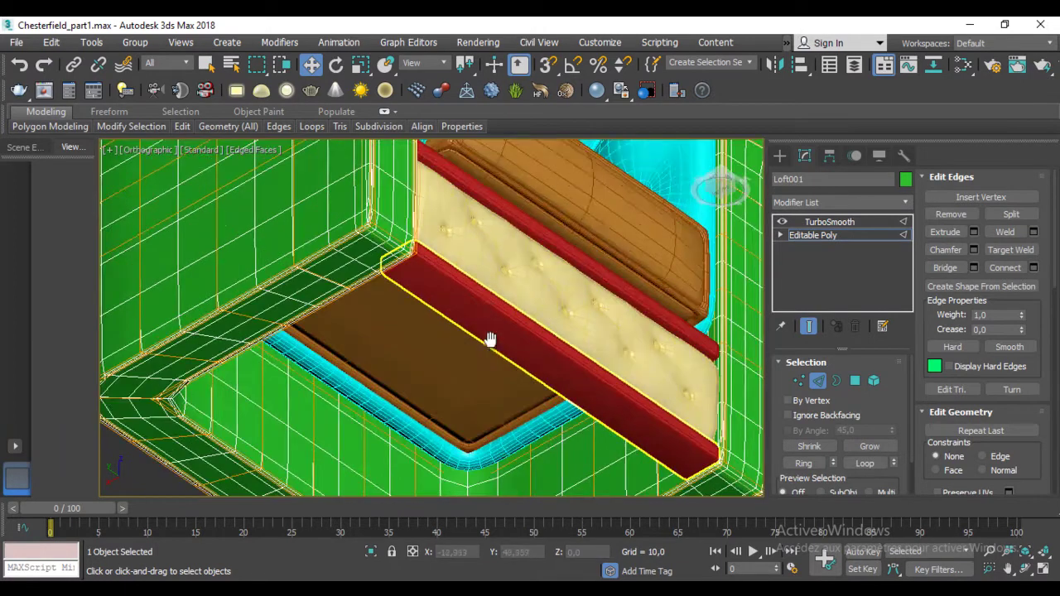
{"action": "mouse_move", "coordinate": [345, 263]}
{"action": "middle_mouse_down", "text": "alt"}
{"action": "mouse_move", "coordinate": [610, 463]}
{"action": "mouse_move", "coordinate": [513, 346]}
{"action": "mouse_move", "coordinate": [534, 359]}
{"action": "mouse_move", "coordinate": [506, 244]}
{"action": "middle_mouse_up", "text": "alt"}
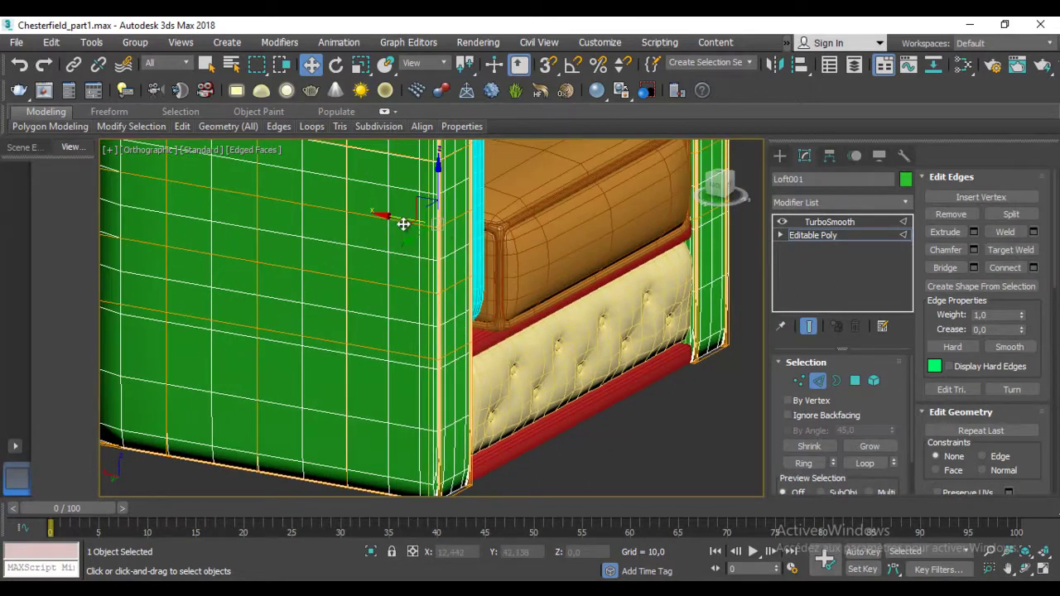
{"action": "mouse_move", "coordinate": [400, 225]}
{"action": "middle_mouse_down", "text": "alt"}
{"action": "mouse_move", "coordinate": [477, 322]}
{"action": "mouse_move", "coordinate": [659, 433]}
{"action": "mouse_move", "coordinate": [531, 424]}
{"action": "mouse_move", "coordinate": [474, 399]}
{"action": "mouse_move", "coordinate": [636, 375]}
{"action": "middle_mouse_up", "text": "alt"}
{"action": "scroll", "coordinate": [636, 374], "scroll_direction": "up", "scroll_amount": 5}
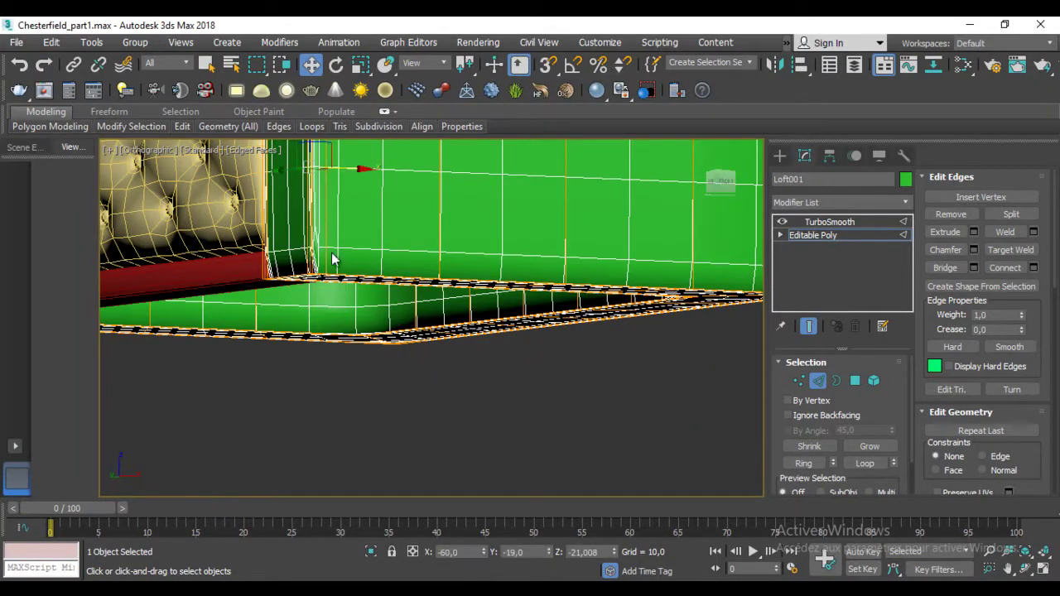
{"action": "scroll", "coordinate": [331, 256], "scroll_direction": "down", "scroll_amount": 5}
{"action": "middle_click_drag", "start_coordinate": [332, 256], "coordinate": [544, 324], "text": "alt"}
{"action": "scroll", "coordinate": [426, 324], "scroll_direction": "up", "scroll_amount": 2}
{"action": "middle_click_drag", "start_coordinate": [426, 323], "coordinate": [539, 397]}
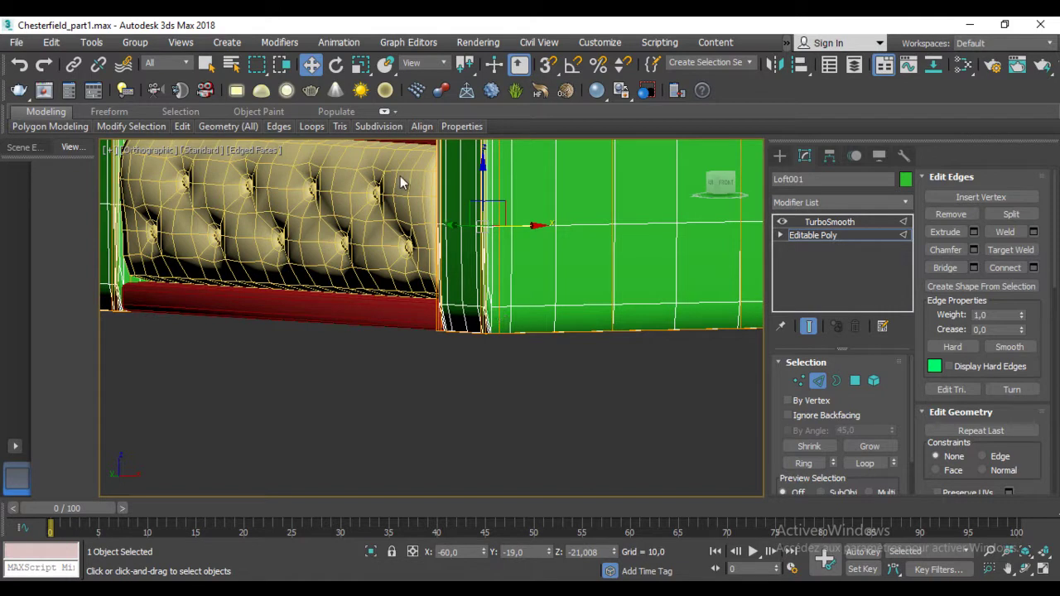
Move the arm's lower edge loop down along Z toward its bottom edge.
{"action": "mouse_move", "coordinate": [311, 126]}
{"action": "scroll", "coordinate": [538, 289], "scroll_direction": "down", "scroll_amount": 2}
{"action": "middle_click_drag", "start_coordinate": [538, 290], "coordinate": [545, 268]}
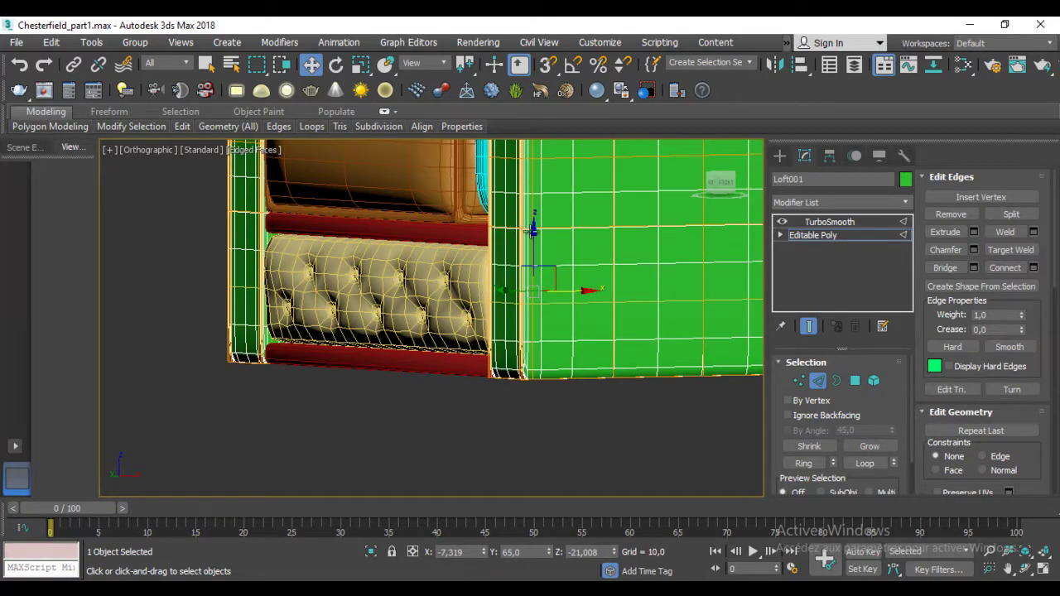
{"action": "left_click_drag", "start_coordinate": [531, 249], "coordinate": [563, 355]}
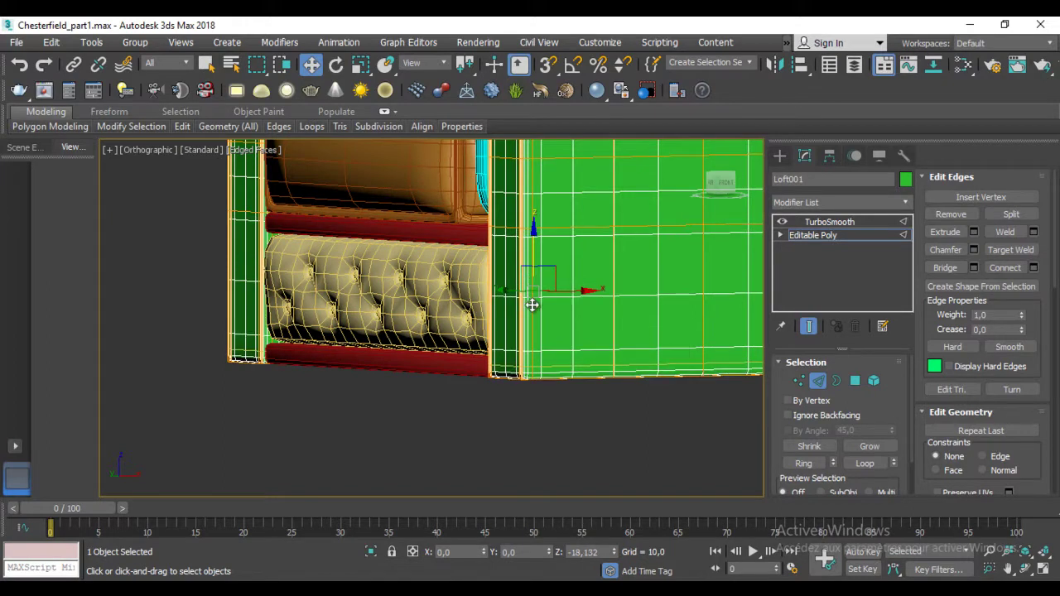
{"action": "scroll", "coordinate": [564, 355], "scroll_direction": "up", "scroll_amount": 2}
{"action": "middle_click_drag", "start_coordinate": [563, 355], "coordinate": [547, 322]}
{"action": "scroll", "coordinate": [417, 303], "scroll_direction": "up", "scroll_amount": 3}
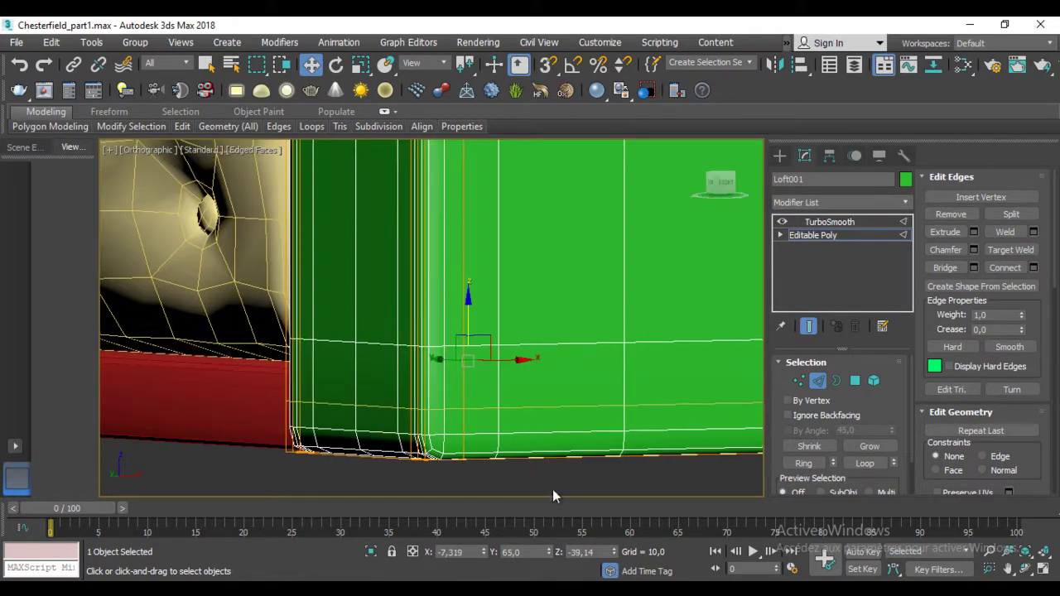
{"action": "middle_click_drag", "start_coordinate": [551, 496], "coordinate": [542, 360]}
{"action": "left_click_drag", "start_coordinate": [456, 169], "coordinate": [445, 305]}
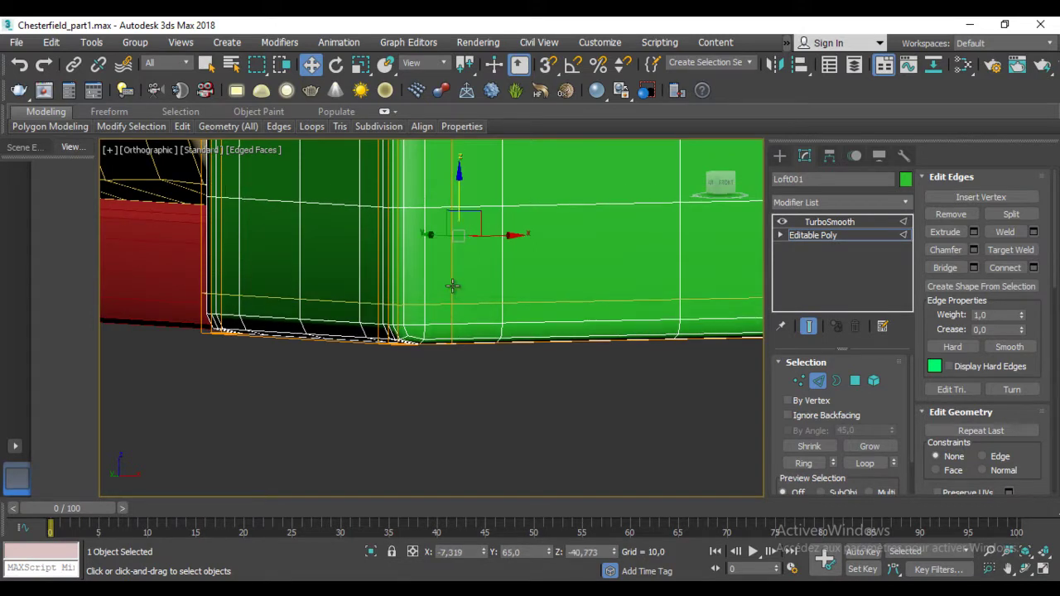
Orbit to the green side end and select an edge on the arm piece.
{"action": "middle_click_drag", "start_coordinate": [452, 286], "coordinate": [593, 341], "text": "alt"}
{"action": "scroll", "coordinate": [294, 319], "scroll_direction": "up", "scroll_amount": 3}
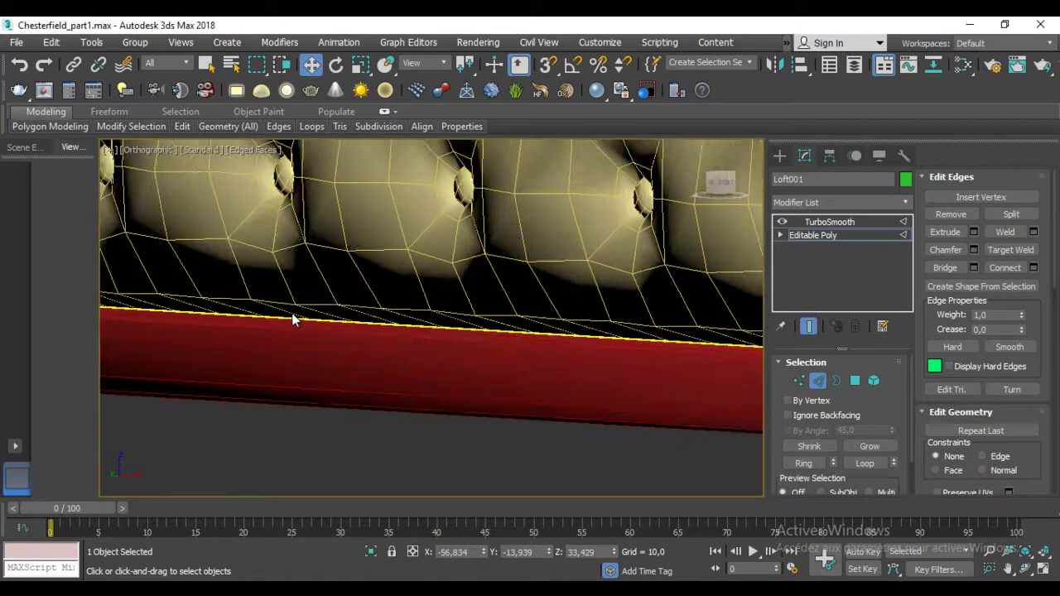
{"action": "middle_click_drag", "start_coordinate": [295, 319], "coordinate": [431, 290], "text": "alt"}
{"action": "mouse_move", "coordinate": [512, 306]}
{"action": "middle_mouse_down", "text": "alt"}
{"action": "mouse_move", "coordinate": [502, 352]}
{"action": "mouse_move", "coordinate": [469, 332]}
{"action": "middle_mouse_up", "text": "alt"}
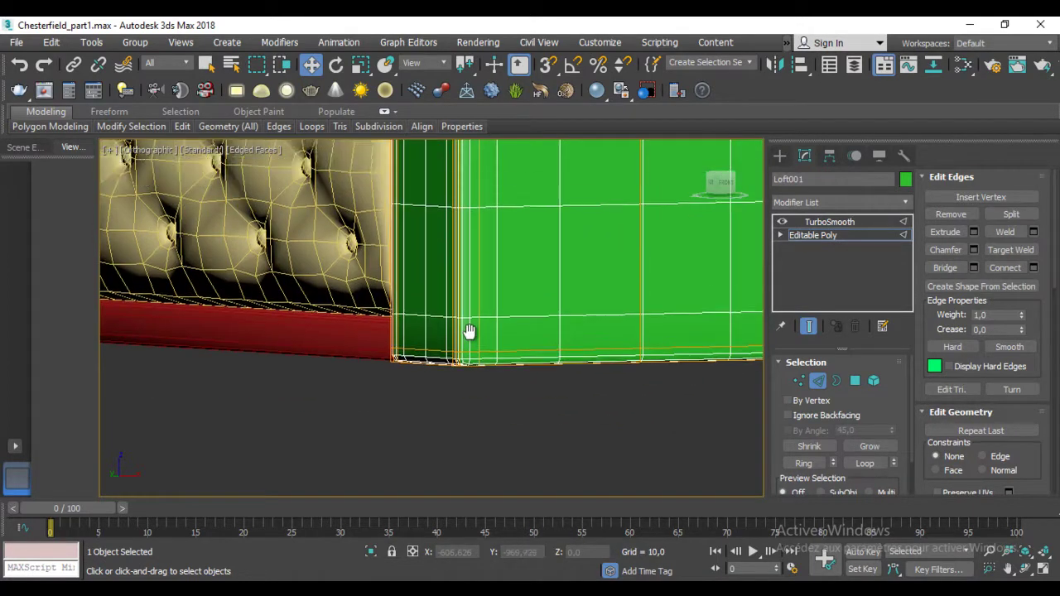
{"action": "scroll", "coordinate": [468, 330], "scroll_direction": "down", "scroll_amount": 3}
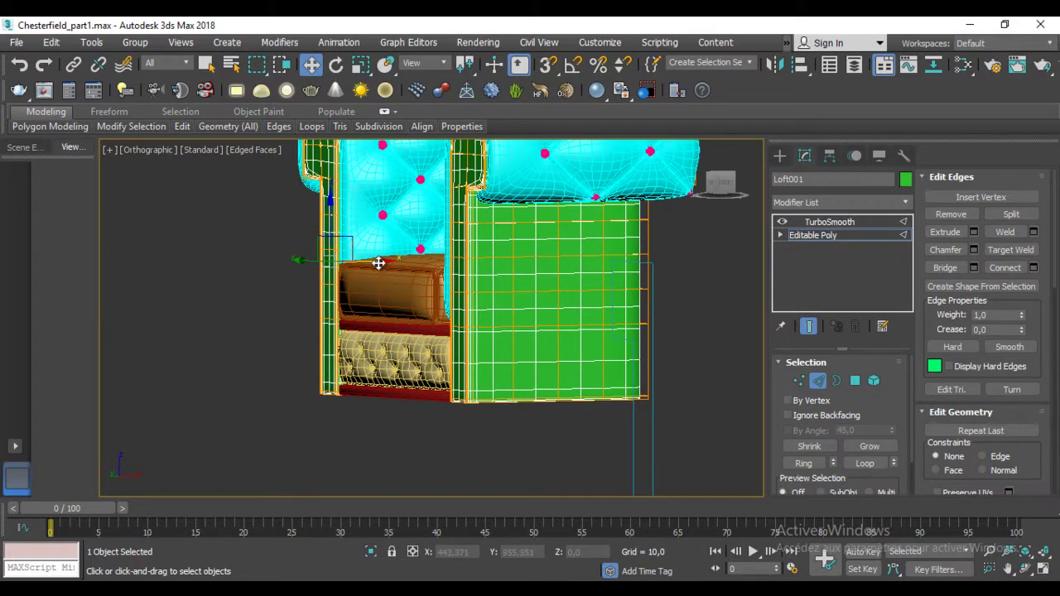
{"action": "left_click", "coordinate": [377, 263]}
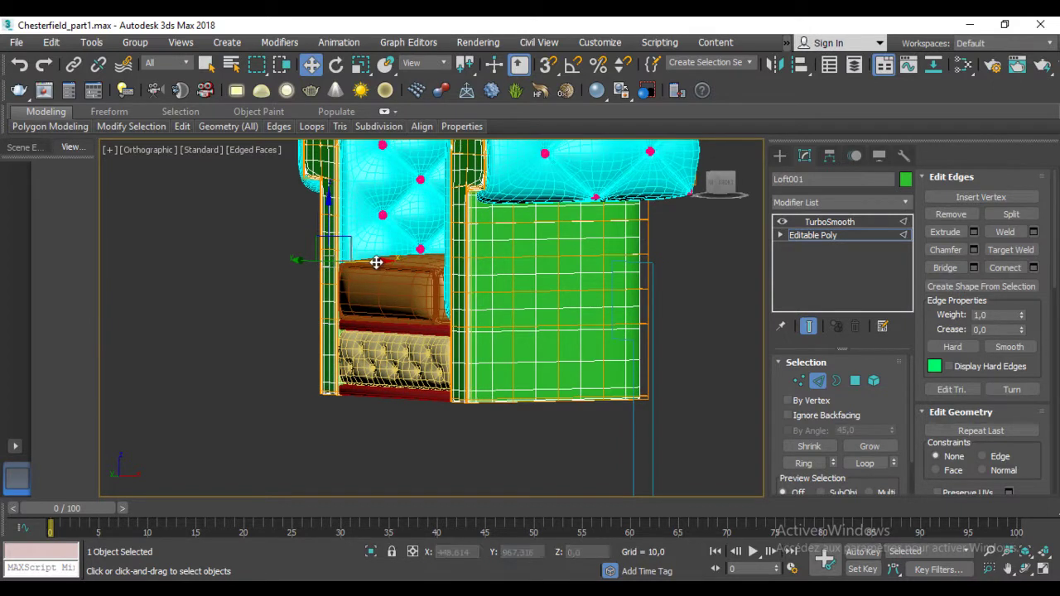
{"action": "scroll", "coordinate": [514, 419], "scroll_direction": "up", "scroll_amount": 5}
{"action": "mouse_move", "coordinate": [547, 362]}
{"action": "middle_mouse_down"}
{"action": "mouse_move", "coordinate": [331, 218]}
{"action": "mouse_move", "coordinate": [607, 342]}
{"action": "middle_mouse_up"}
{"action": "scroll", "coordinate": [607, 342], "scroll_direction": "up", "scroll_amount": 3}
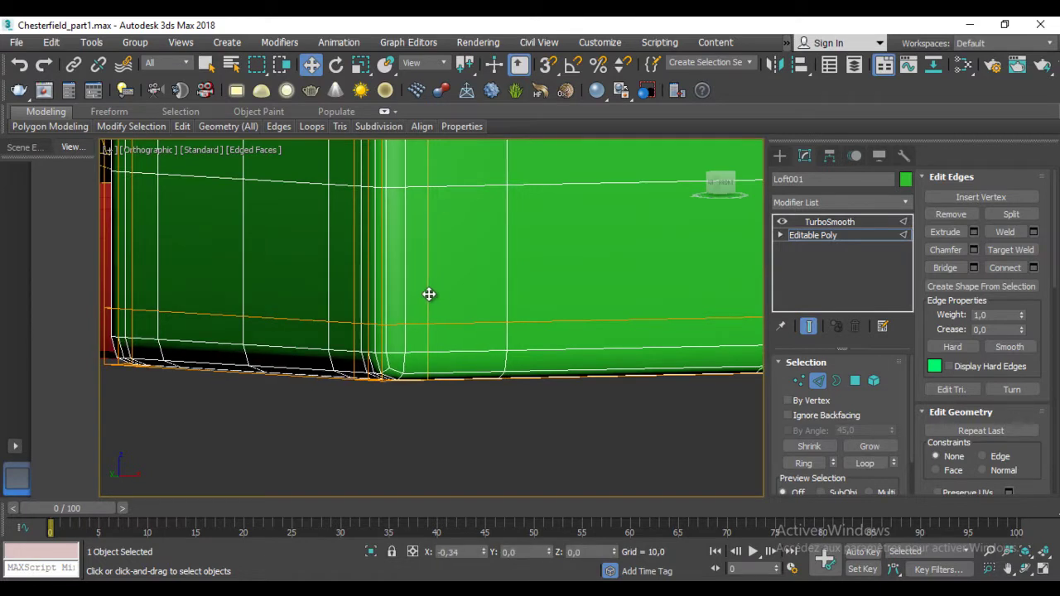
{"action": "scroll", "coordinate": [452, 360], "scroll_direction": "down", "scroll_amount": 2}
{"action": "scroll", "coordinate": [490, 362], "scroll_direction": "down", "scroll_amount": 2}
Switch to the Left view and exit Edge mode on the green Loft001 arm, back to Editable Poly.
{"action": "scroll", "coordinate": [486, 362], "scroll_direction": "down", "scroll_amount": 3}
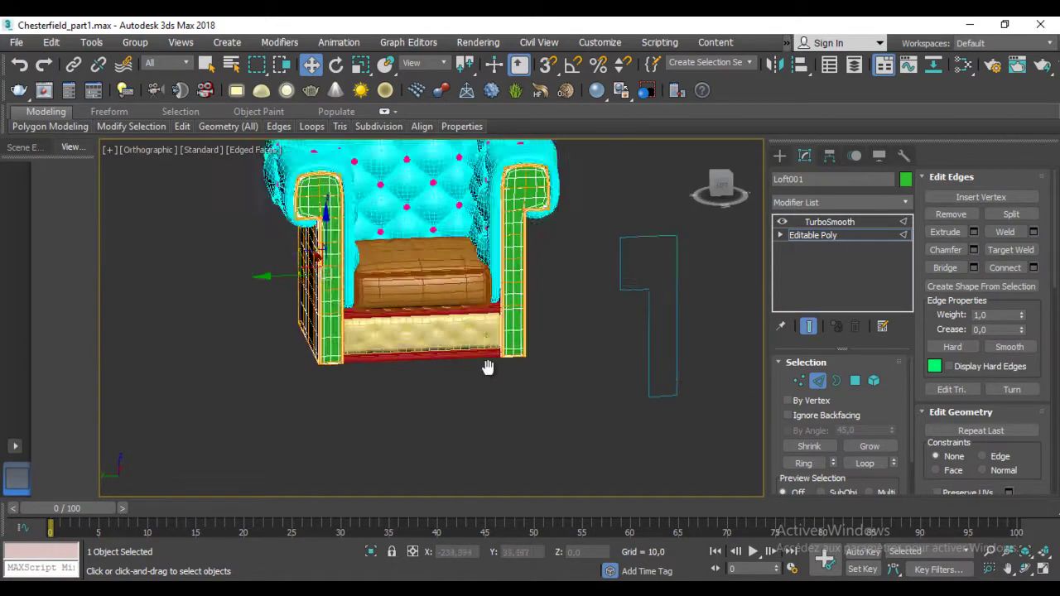
{"action": "scroll", "coordinate": [533, 373], "scroll_direction": "down", "scroll_amount": 2}
{"action": "key", "text": "l"}
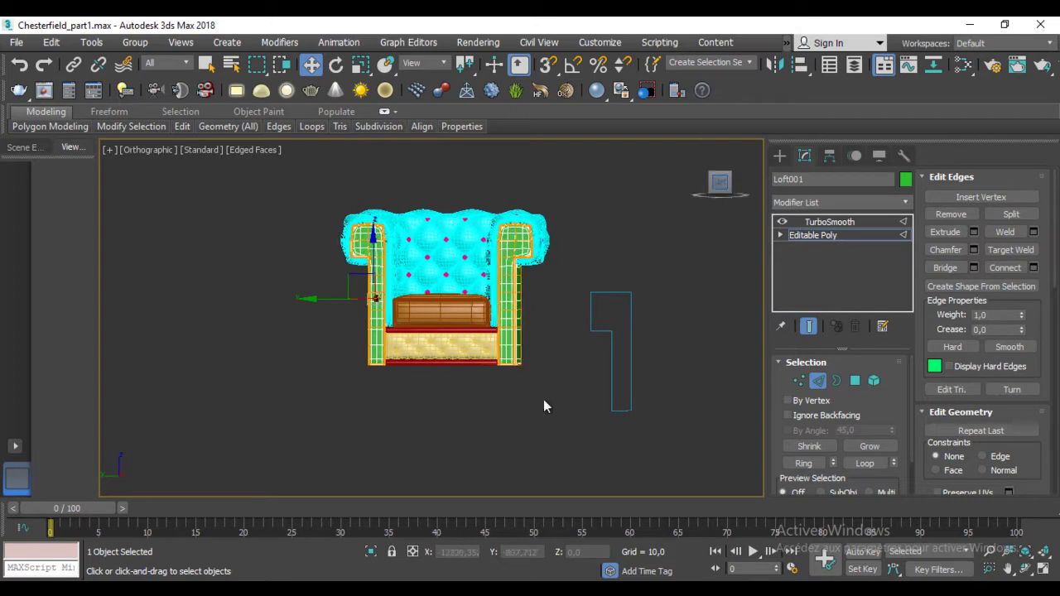
{"action": "scroll", "coordinate": [514, 381], "scroll_direction": "up", "scroll_amount": 3}
{"action": "scroll", "coordinate": [502, 376], "scroll_direction": "up", "scroll_amount": 2}
{"action": "middle_click_drag", "start_coordinate": [505, 379], "coordinate": [522, 421]}
{"action": "scroll", "coordinate": [525, 448], "scroll_direction": "down", "scroll_amount": 2}
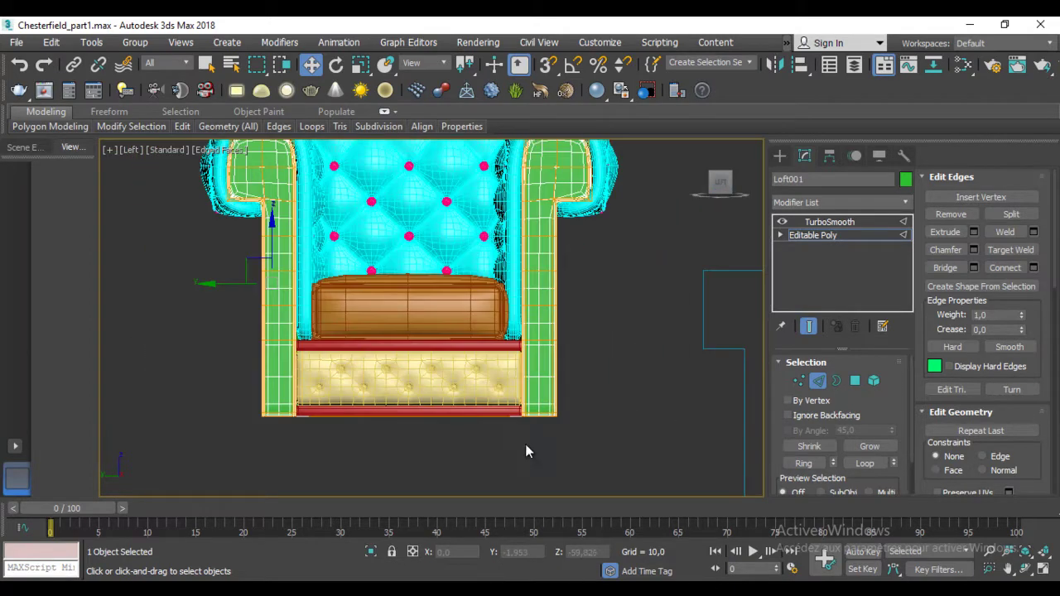
{"action": "left_click", "coordinate": [818, 381]}
{"action": "scroll", "coordinate": [631, 337], "scroll_direction": "up", "scroll_amount": 3}
{"action": "middle_click_drag", "start_coordinate": [630, 337], "coordinate": [577, 308]}
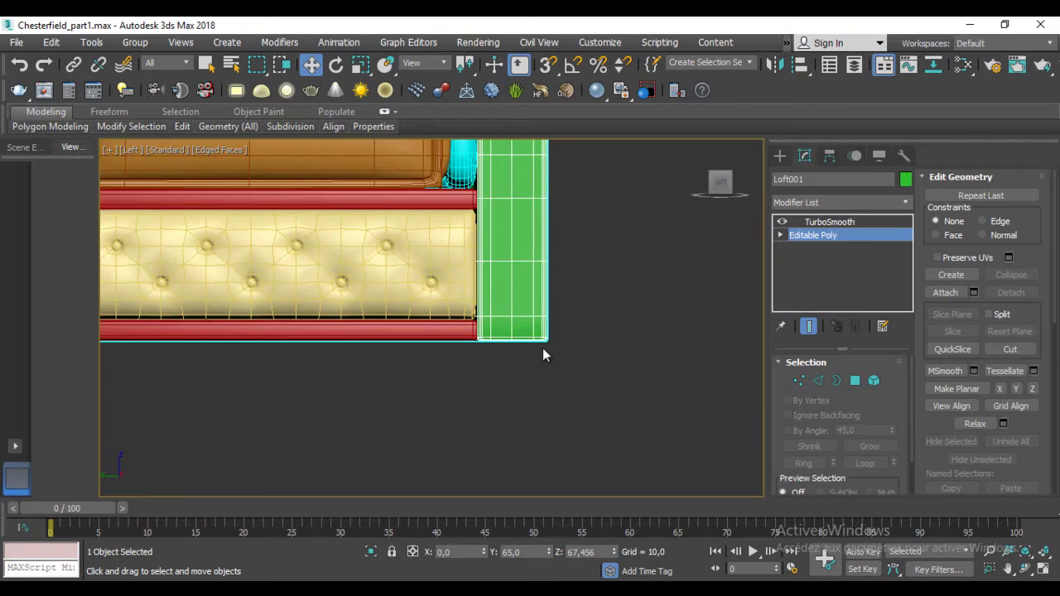
{"action": "scroll", "coordinate": [479, 391], "scroll_direction": "down", "scroll_amount": 2}
{"action": "scroll", "coordinate": [481, 390], "scroll_direction": "up", "scroll_amount": 2}
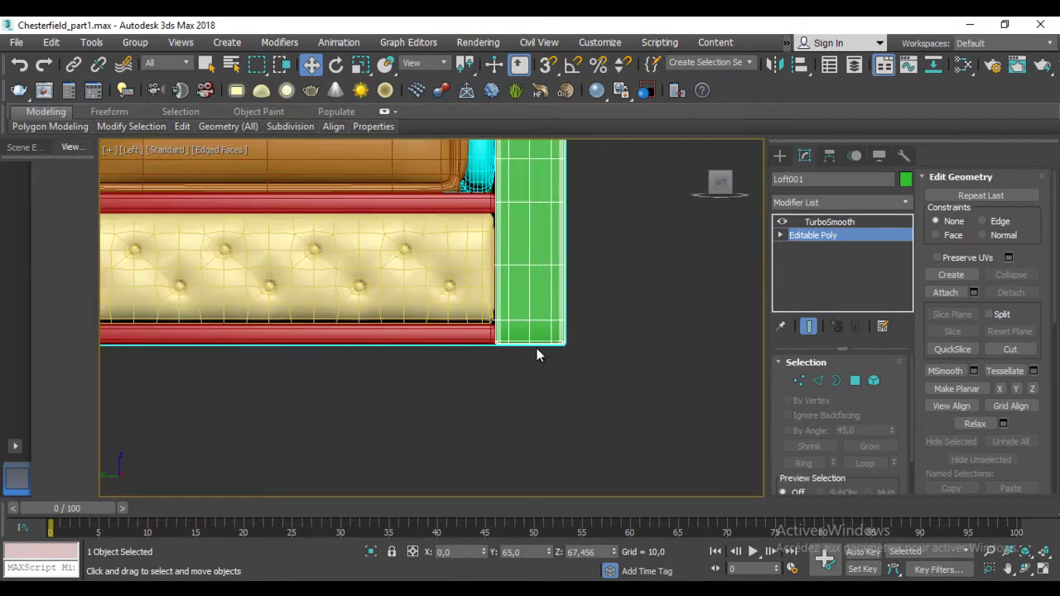
Pick the Line spline tool with AutoGrid turned off.
{"action": "left_click", "coordinate": [779, 157]}
{"action": "left_click", "coordinate": [799, 178]}
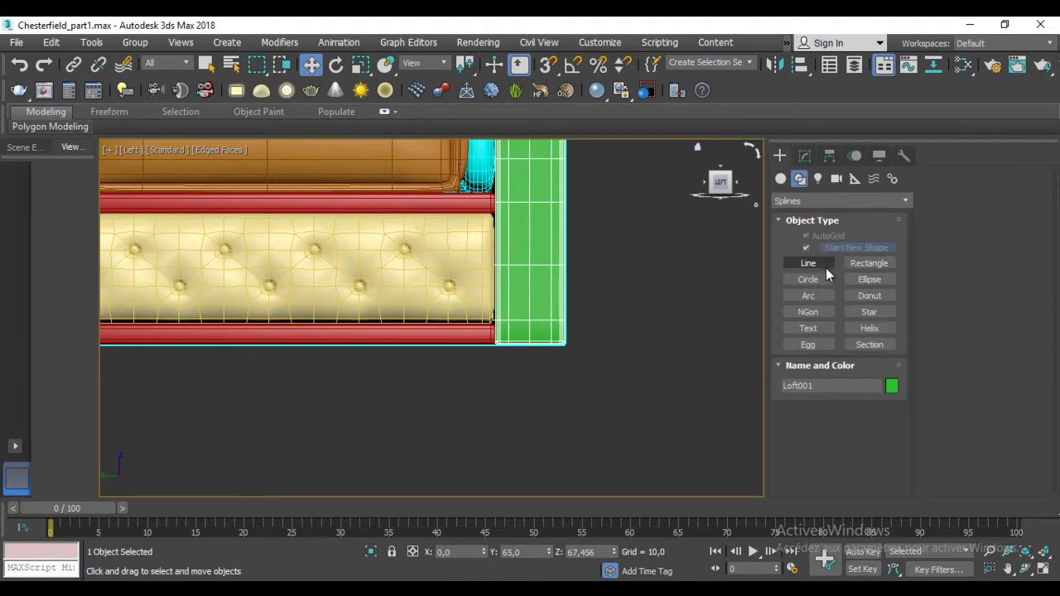
{"action": "left_click", "coordinate": [808, 263]}
{"action": "middle_click_drag", "start_coordinate": [580, 338], "coordinate": [477, 267]}
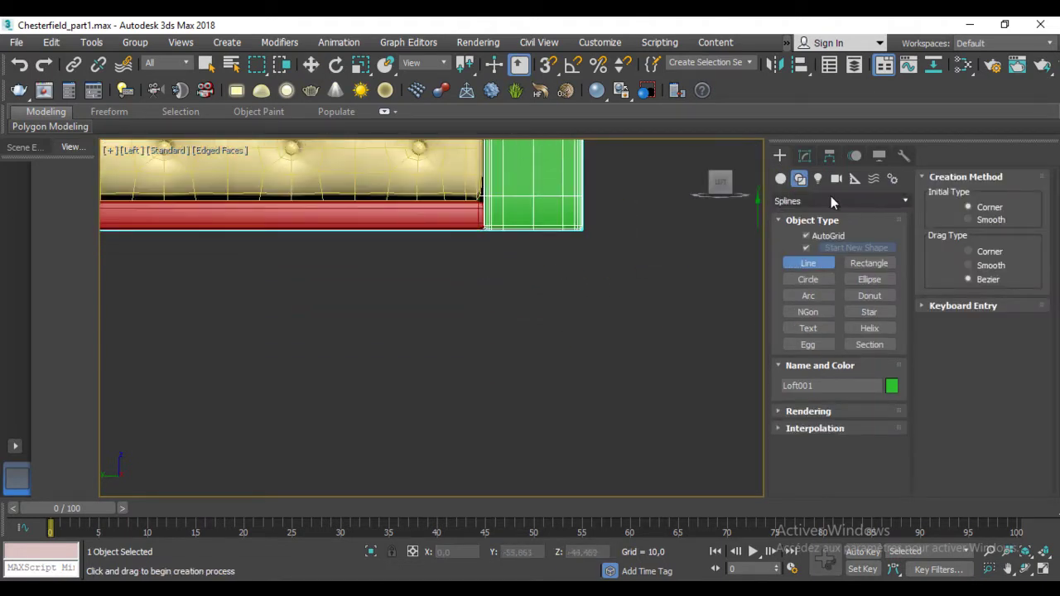
{"action": "left_click", "coordinate": [806, 237]}
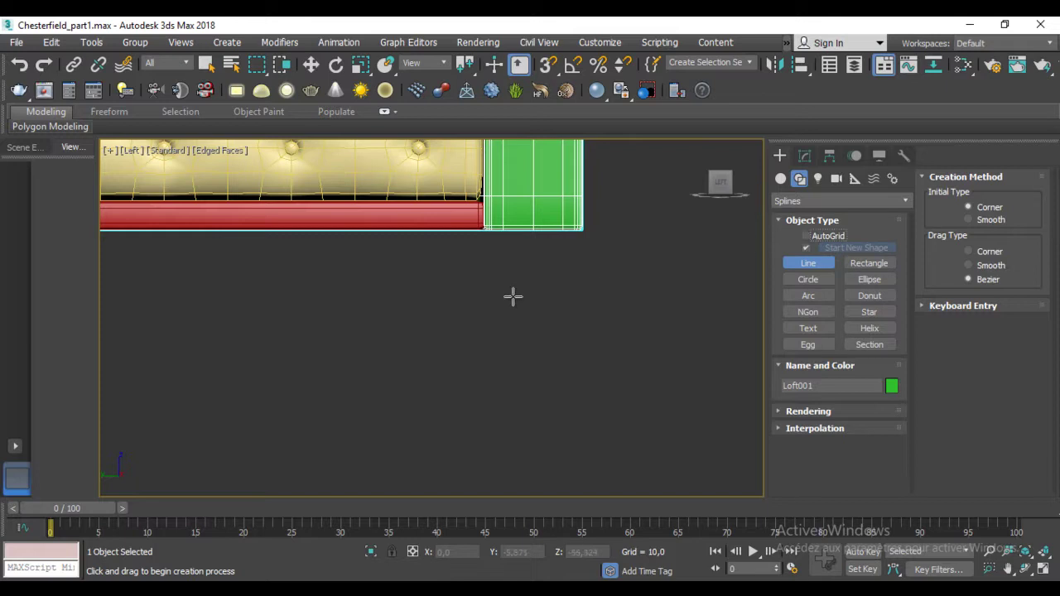
Draw the curvy leg profile beneath the arm's corner and close the spline.
{"action": "left_click", "coordinate": [573, 233]}
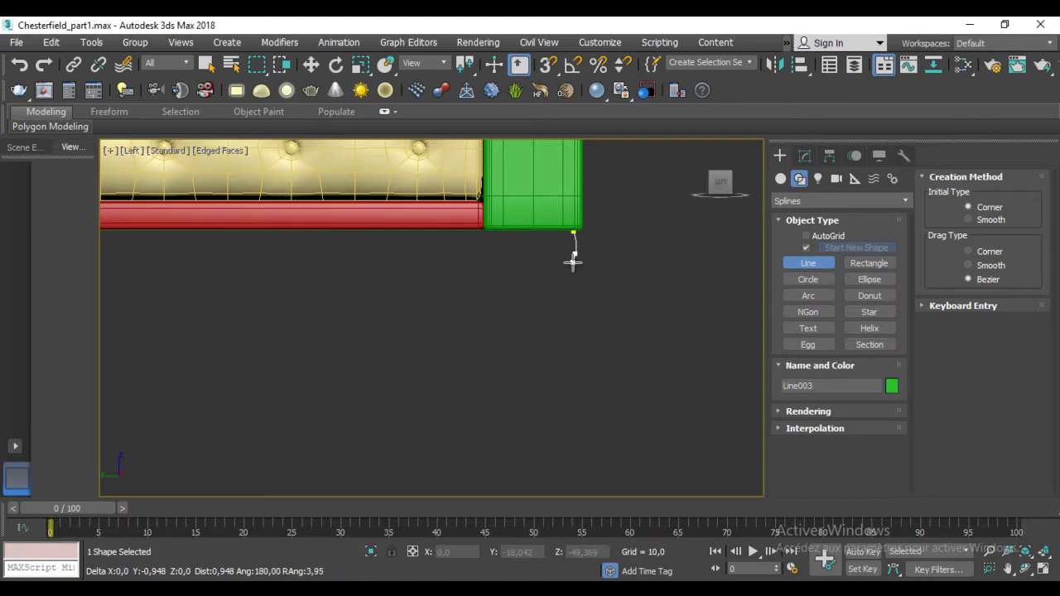
{"action": "left_click_drag", "start_coordinate": [573, 259], "coordinate": [560, 276]}
{"action": "left_click", "coordinate": [553, 284]}
{"action": "left_click", "coordinate": [552, 308]}
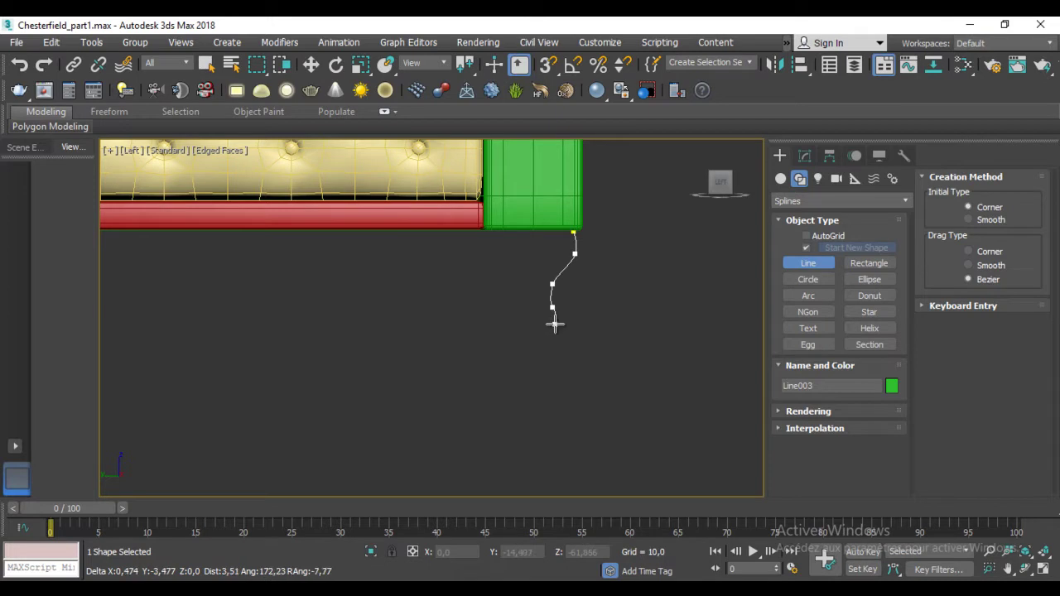
{"action": "left_click", "coordinate": [551, 324]}
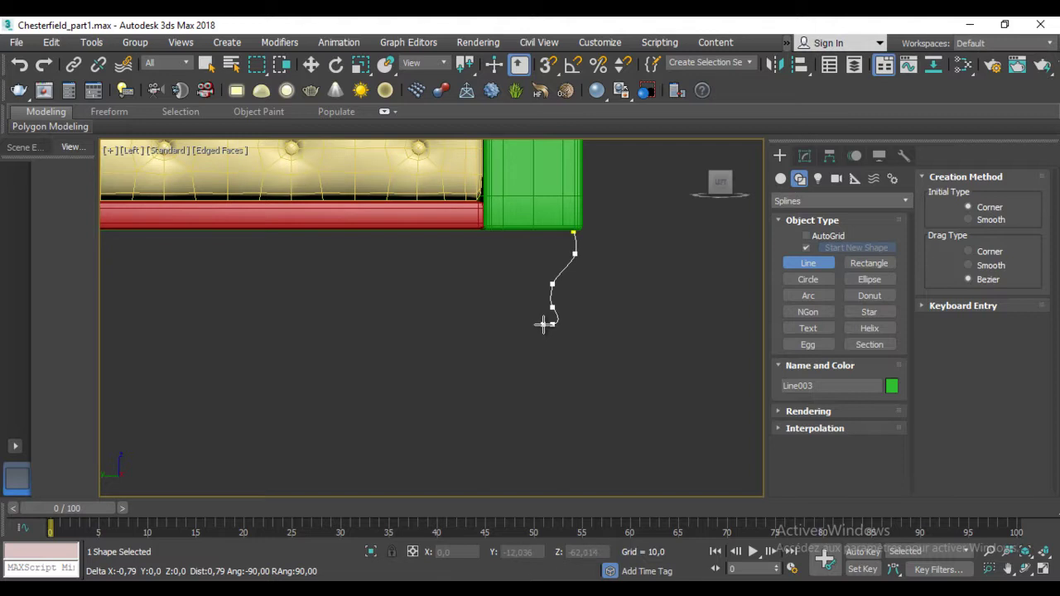
{"action": "right_click", "coordinate": [543, 324]}
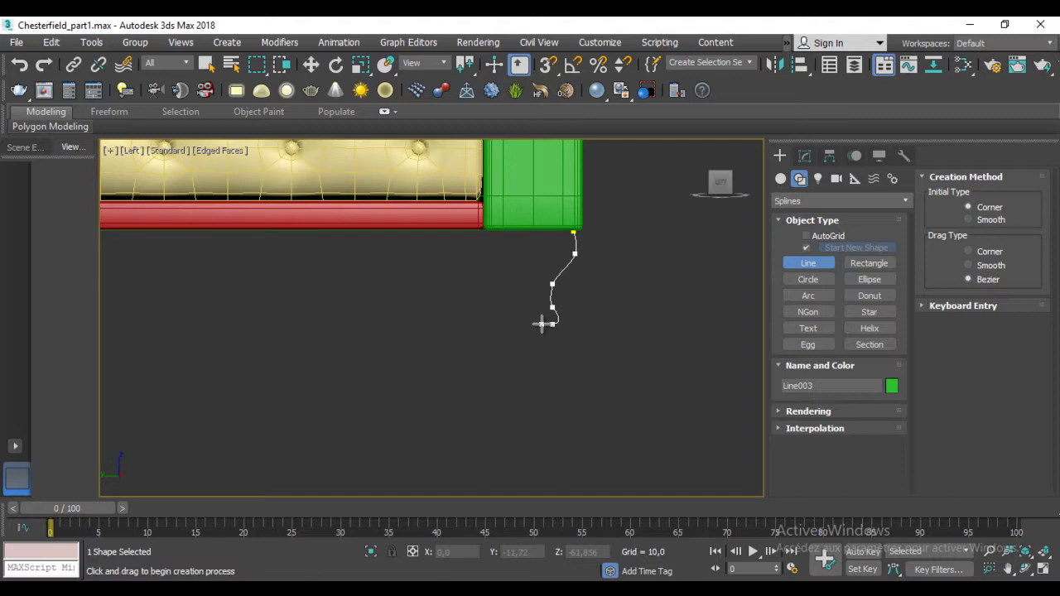
{"action": "left_click", "coordinate": [542, 324]}
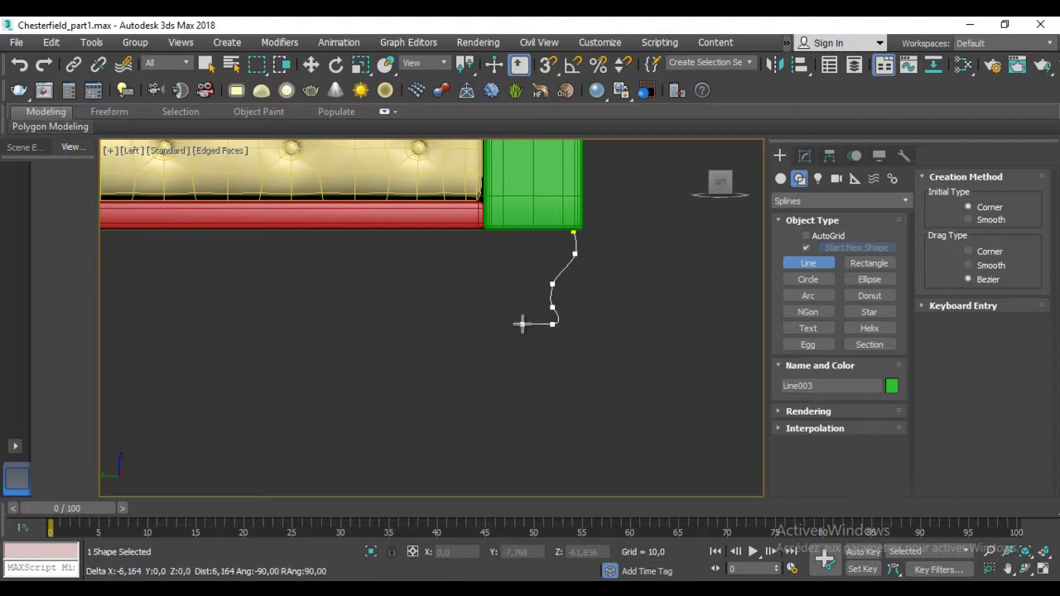
{"action": "left_click", "coordinate": [522, 324]}
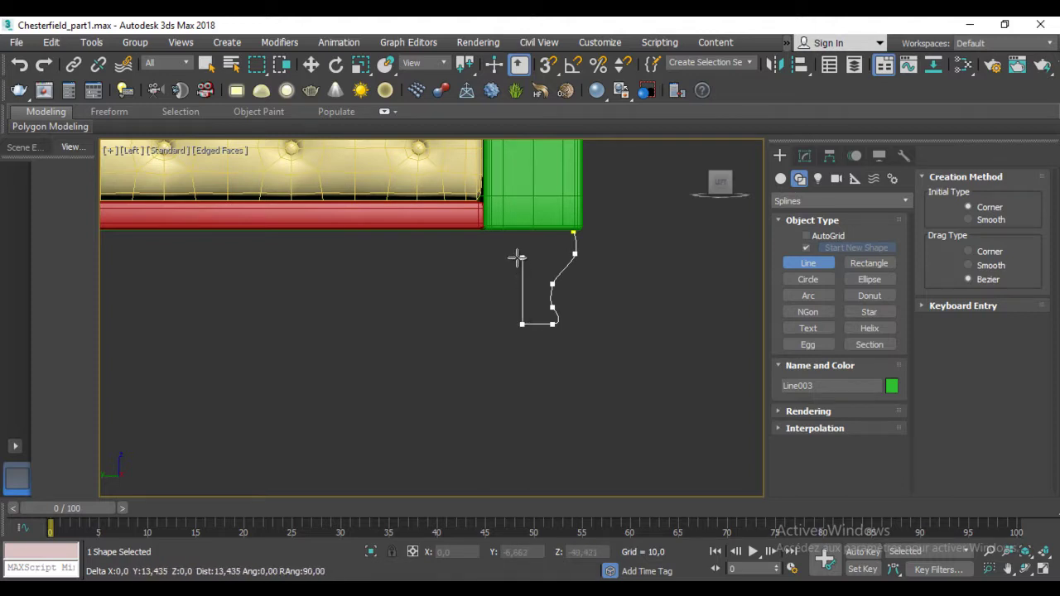
{"action": "left_click", "coordinate": [573, 234]}
{"action": "left_click", "coordinate": [525, 348]}
{"action": "middle_click_drag", "start_coordinate": [629, 260], "coordinate": [620, 290]}
Snap the profile's top-left vertex level with the top-right vertex, then turn snaps off.
{"action": "key", "text": "w"}
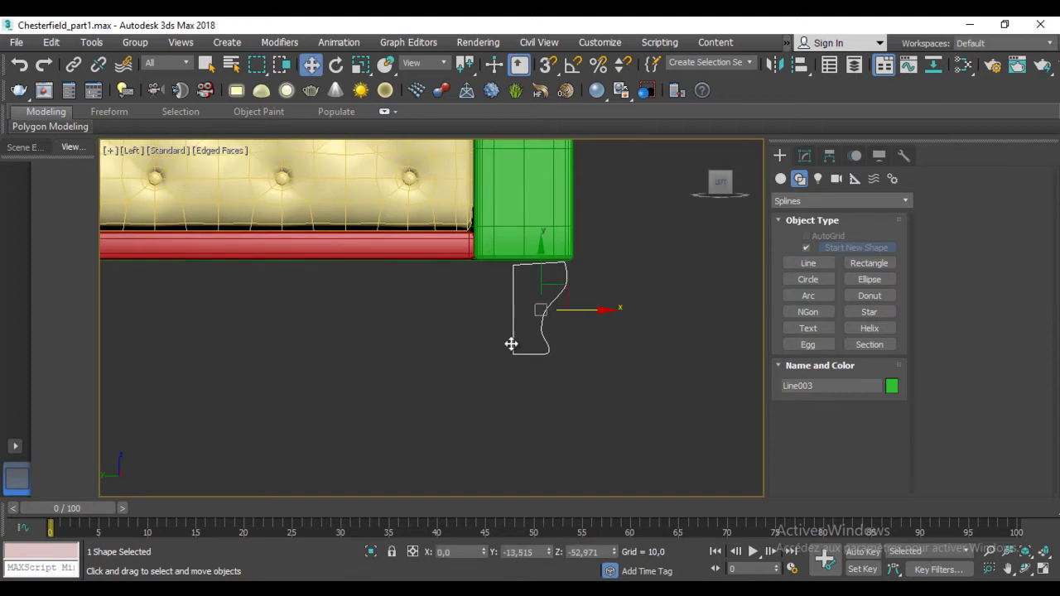
{"action": "key", "text": "1"}
{"action": "left_click_drag", "start_coordinate": [487, 263], "coordinate": [532, 286]}
{"action": "scroll", "coordinate": [531, 287], "scroll_direction": "up", "scroll_amount": 2}
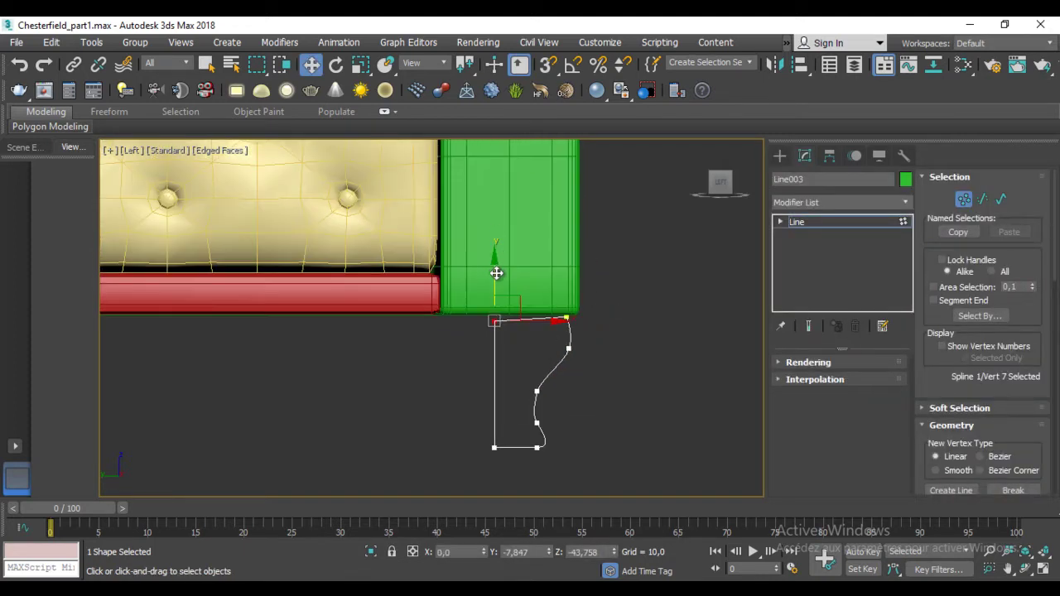
{"action": "key", "text": "1"}
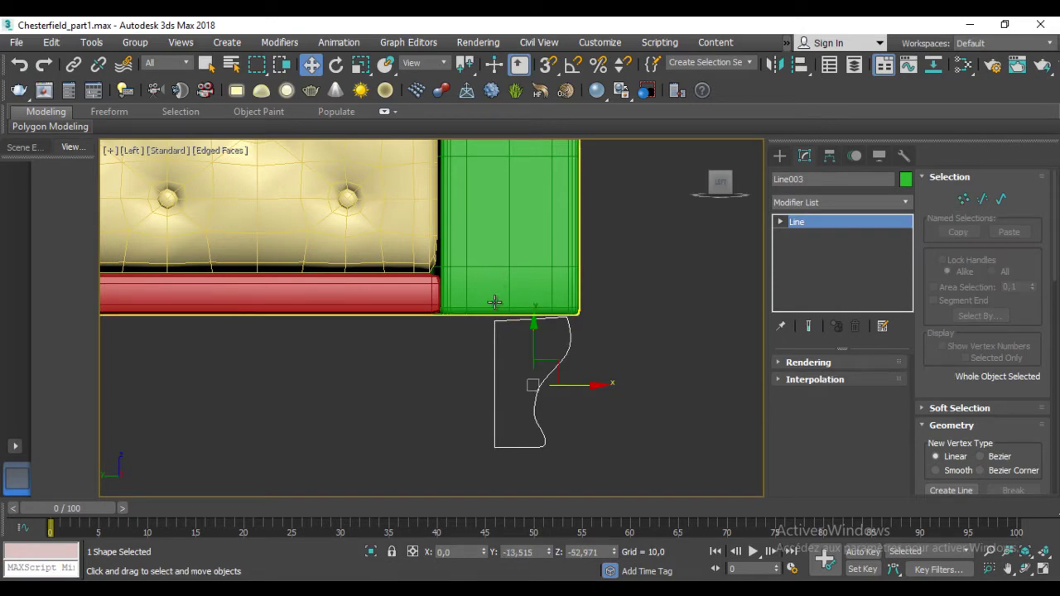
{"action": "key", "text": "1"}
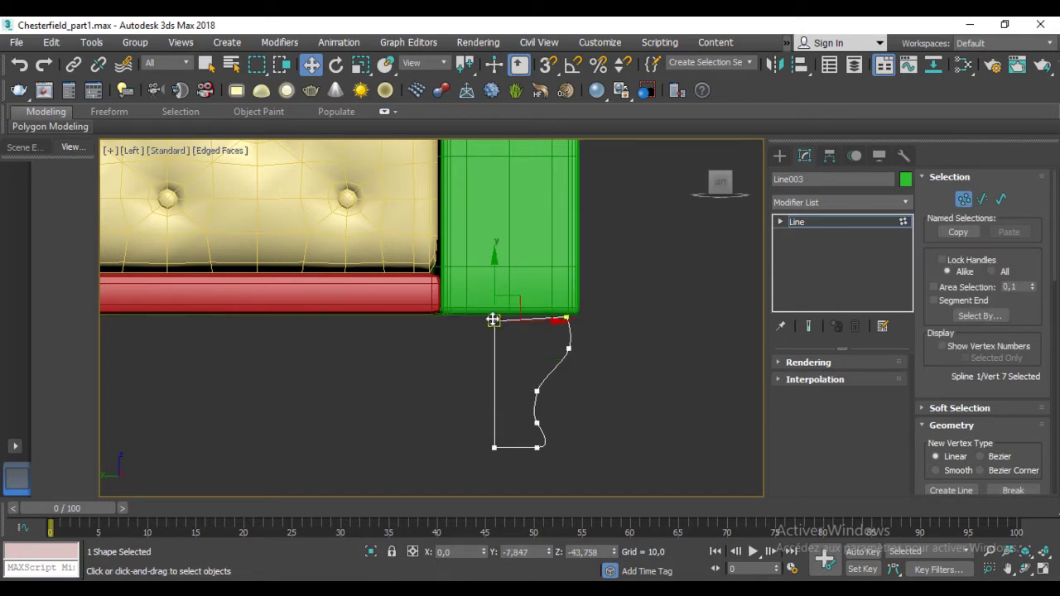
{"action": "key", "text": "s"}
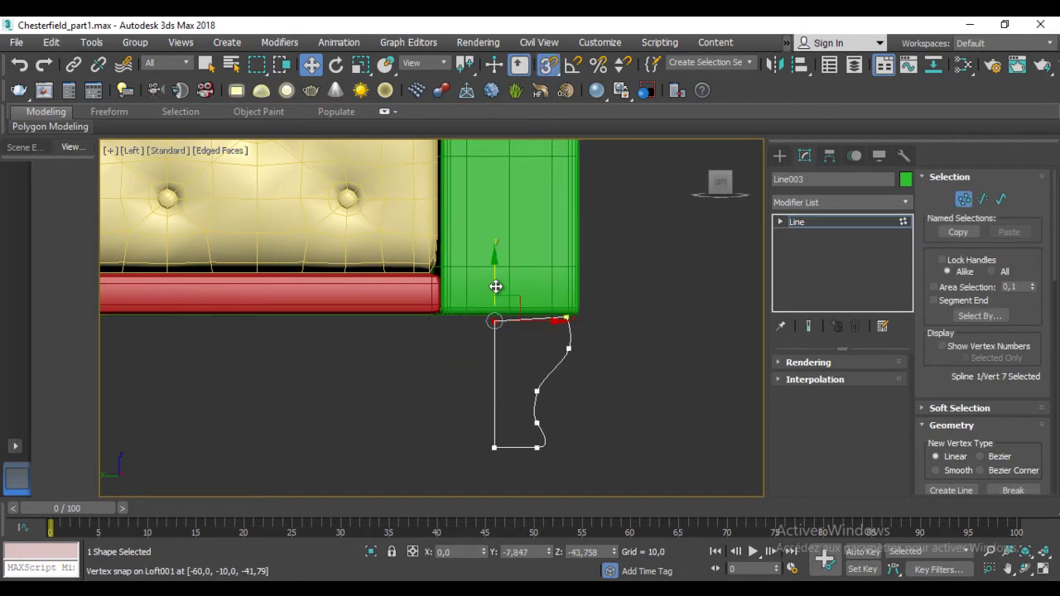
{"action": "left_click_drag", "start_coordinate": [495, 287], "coordinate": [567, 318]}
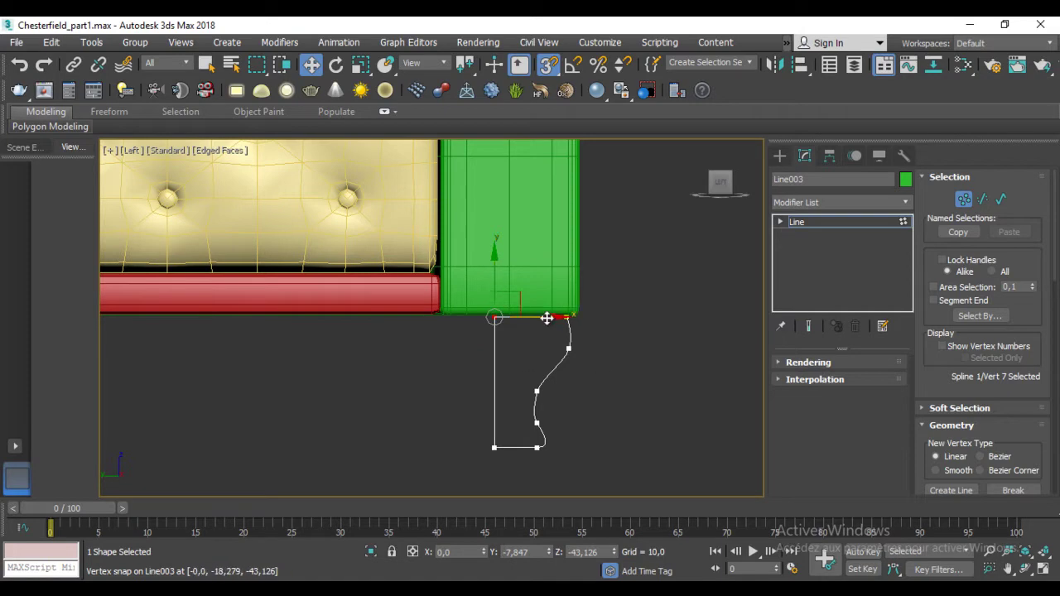
{"action": "left_click", "coordinate": [548, 64]}
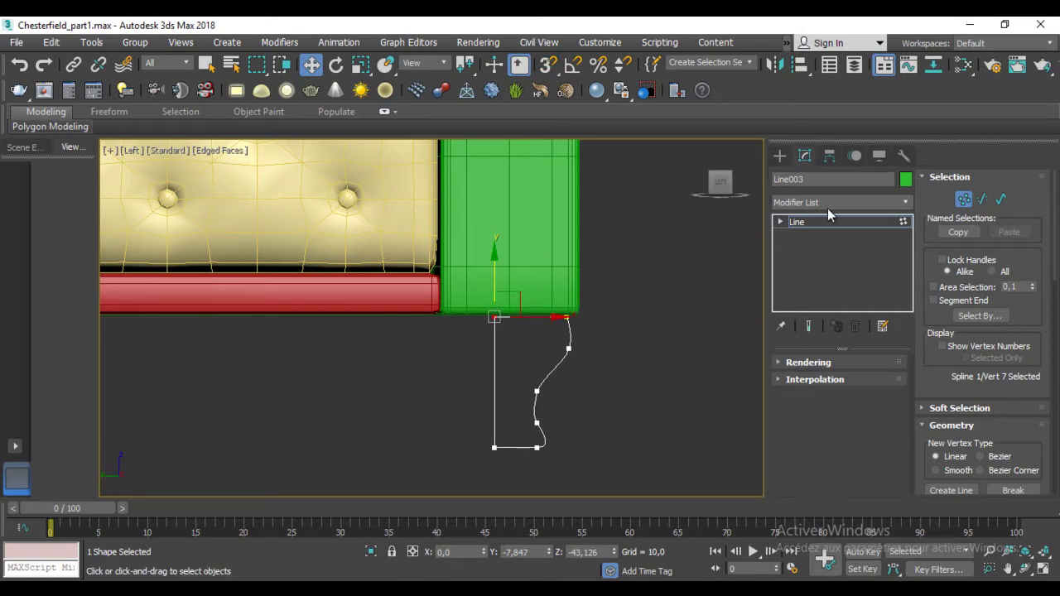
{"action": "left_click", "coordinate": [874, 221]}
{"action": "left_click", "coordinate": [780, 156]}
{"action": "left_click", "coordinate": [781, 179]}
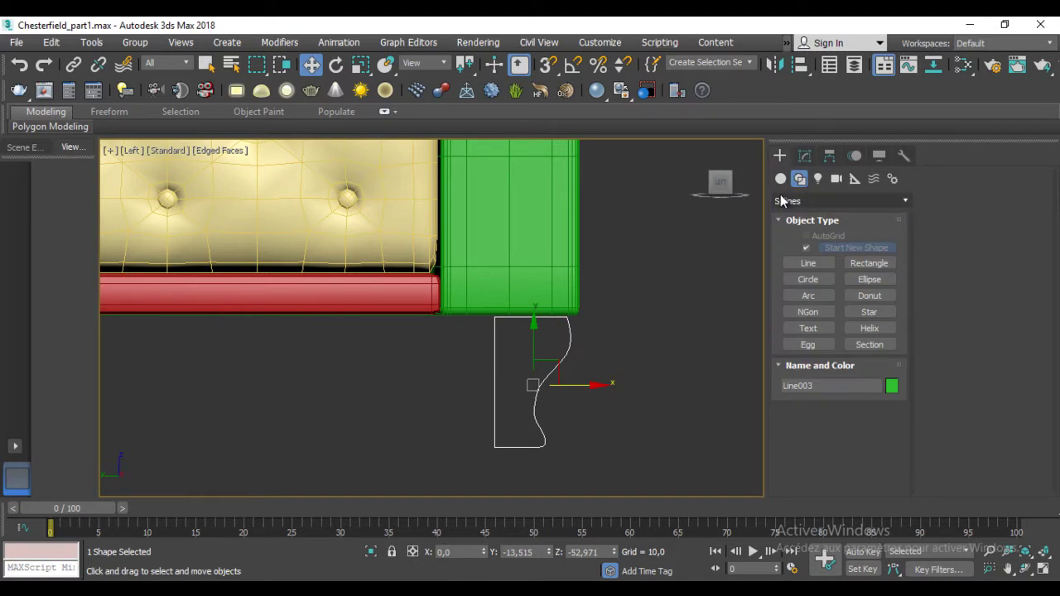
{"action": "left_click", "coordinate": [804, 201]}
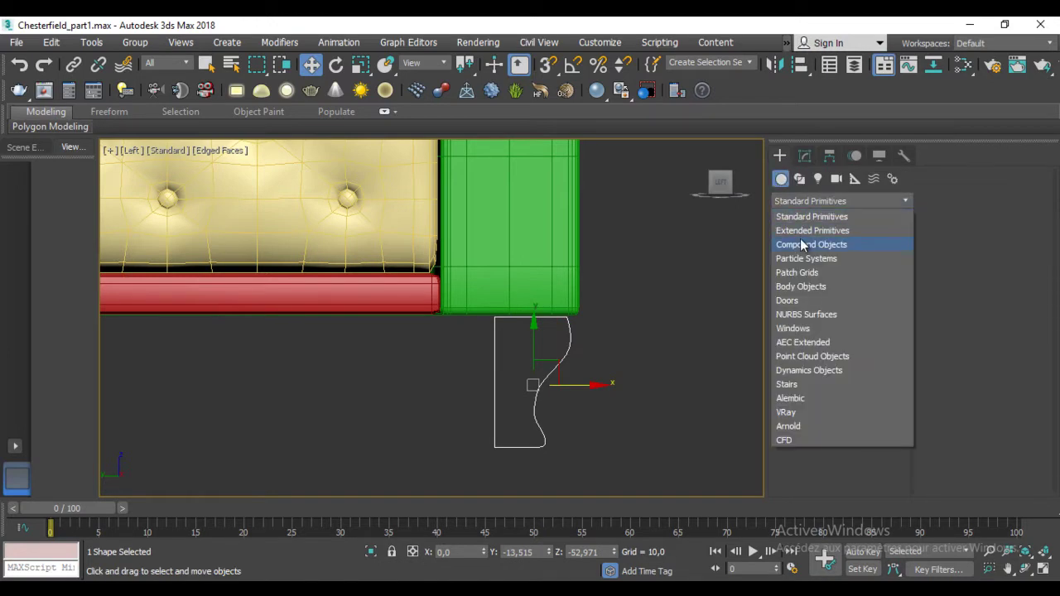
{"action": "left_click", "coordinate": [856, 246]}
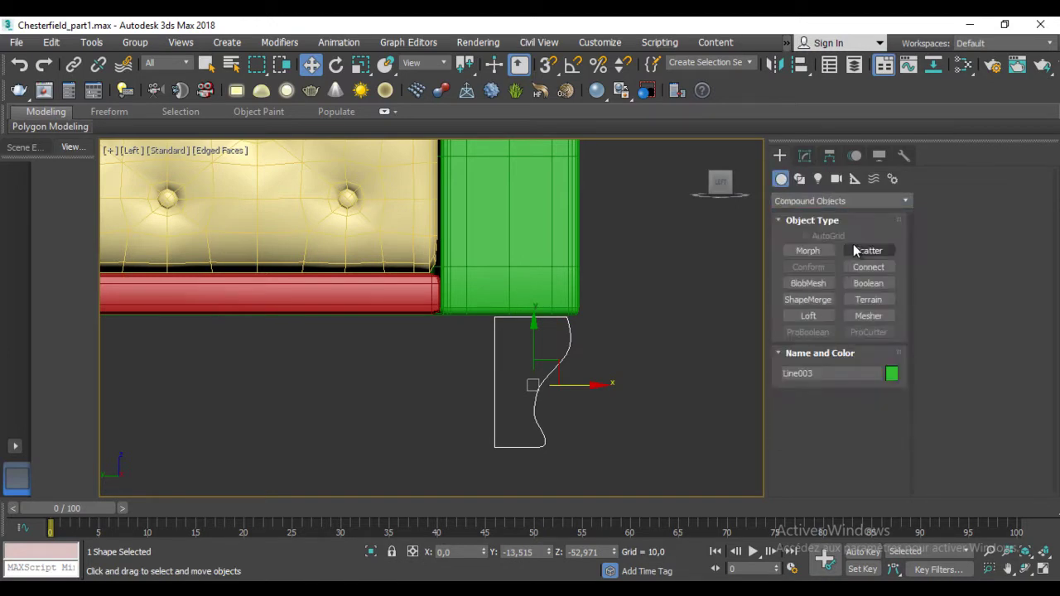
{"action": "left_click", "coordinate": [808, 316]}
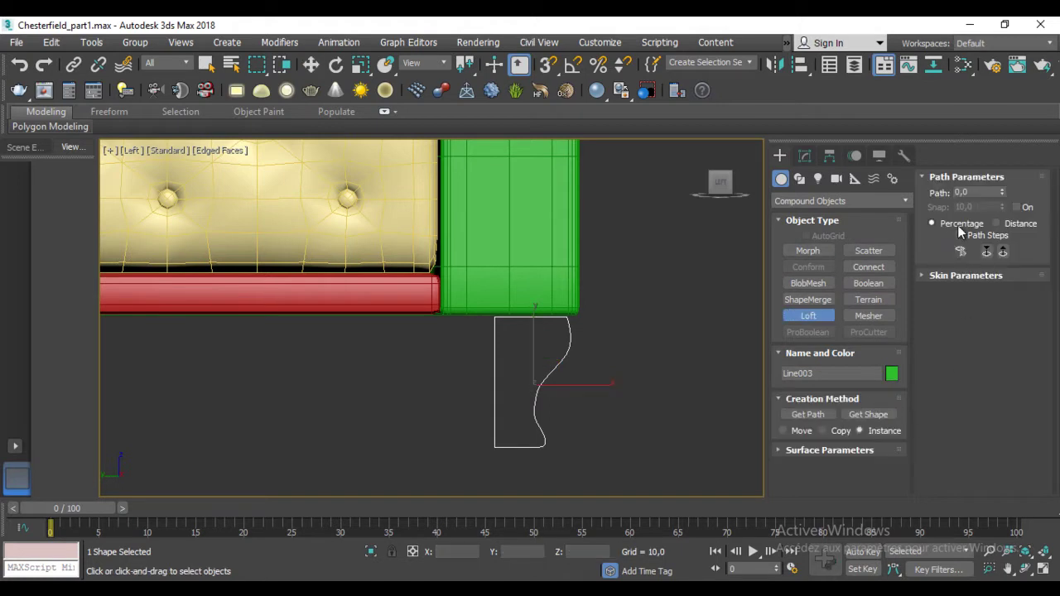
{"action": "left_click", "coordinate": [868, 414]}
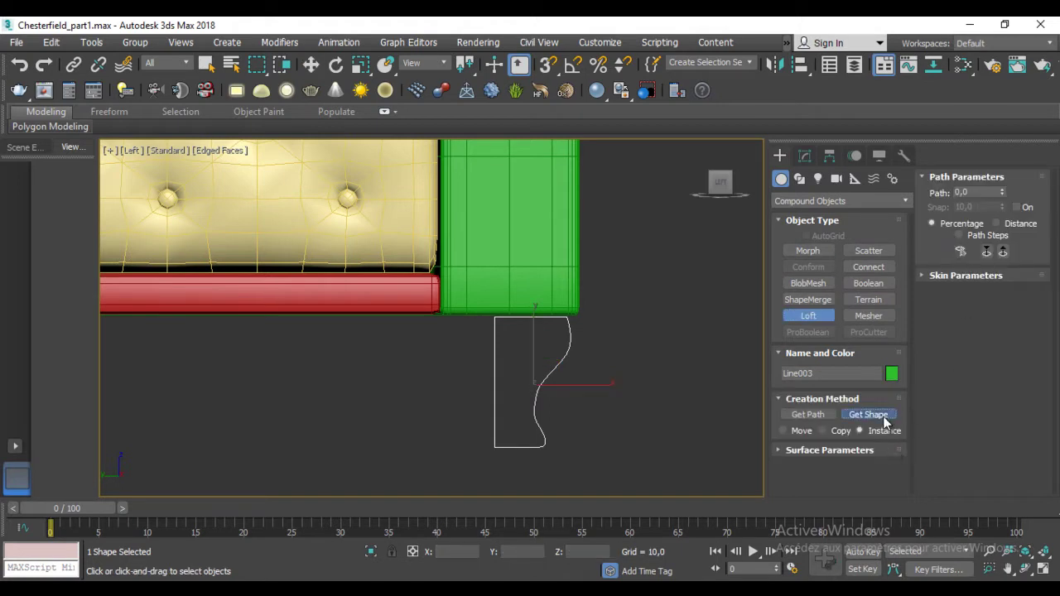
{"action": "left_click", "coordinate": [570, 348]}
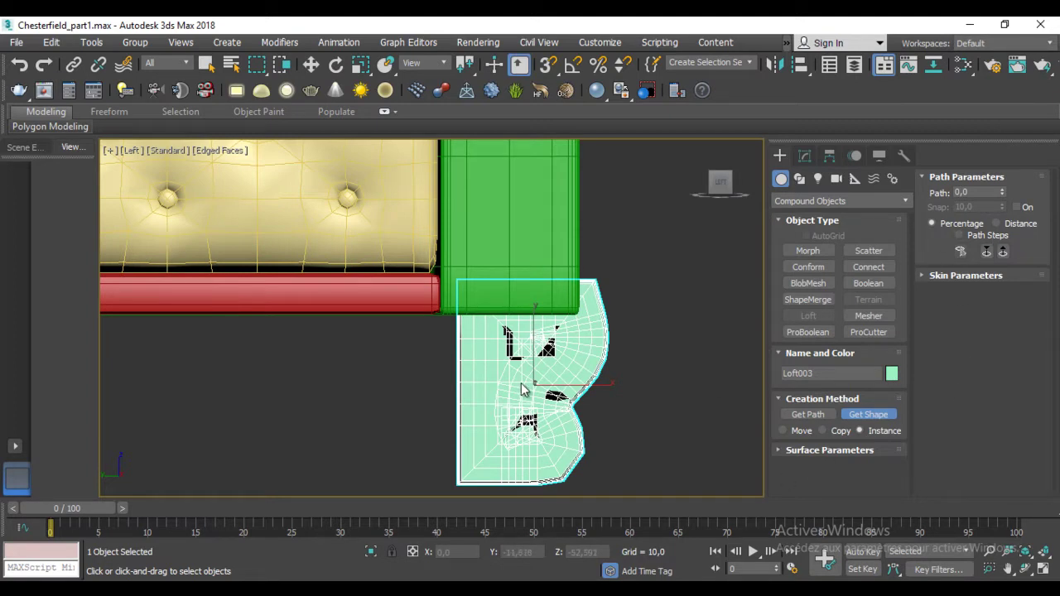
{"action": "middle_click_drag", "start_coordinate": [663, 348], "coordinate": [662, 330]}
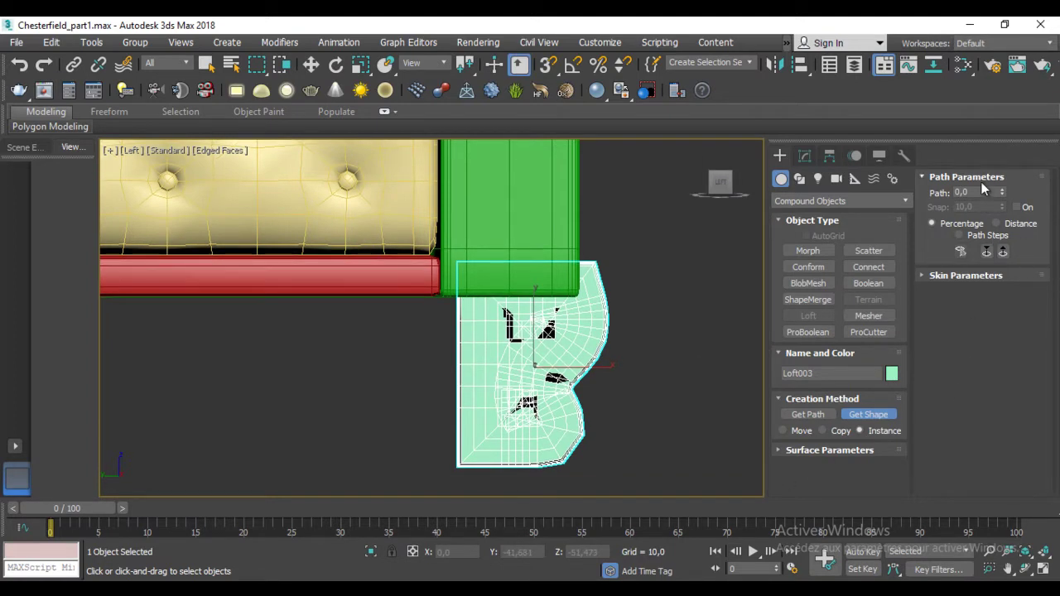
{"action": "middle_click_drag", "start_coordinate": [528, 313], "coordinate": [526, 311]}
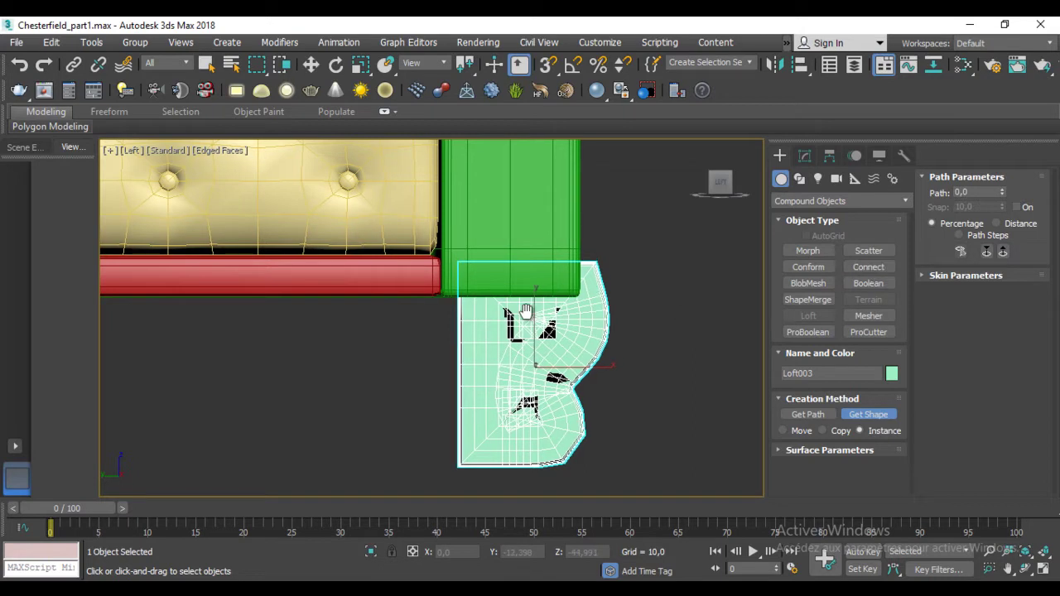
{"action": "left_click", "coordinate": [880, 417]}
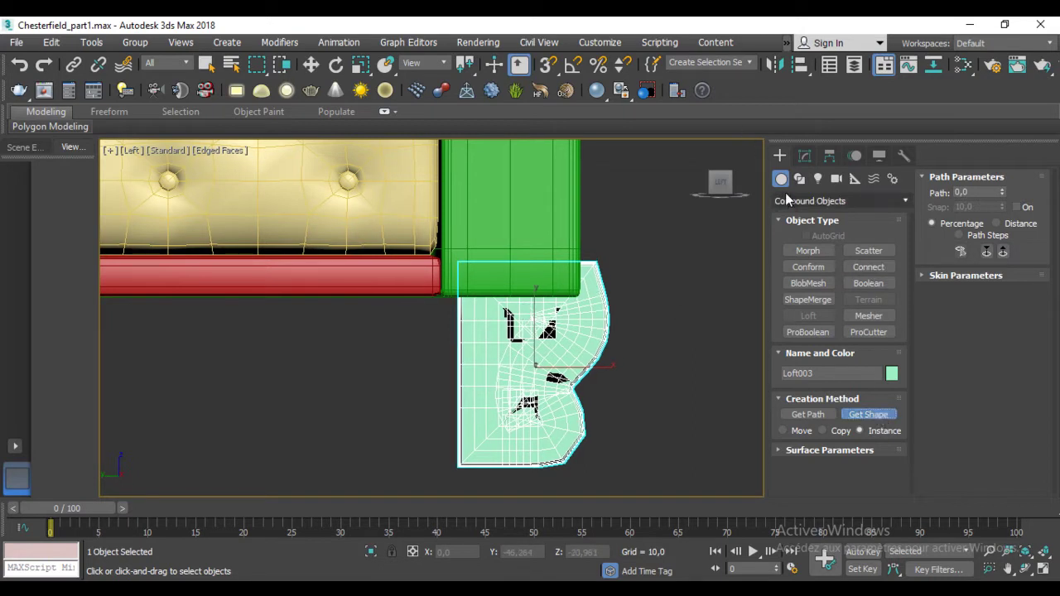
{"action": "key", "text": "w"}
{"action": "key", "text": "ctrl+z"}
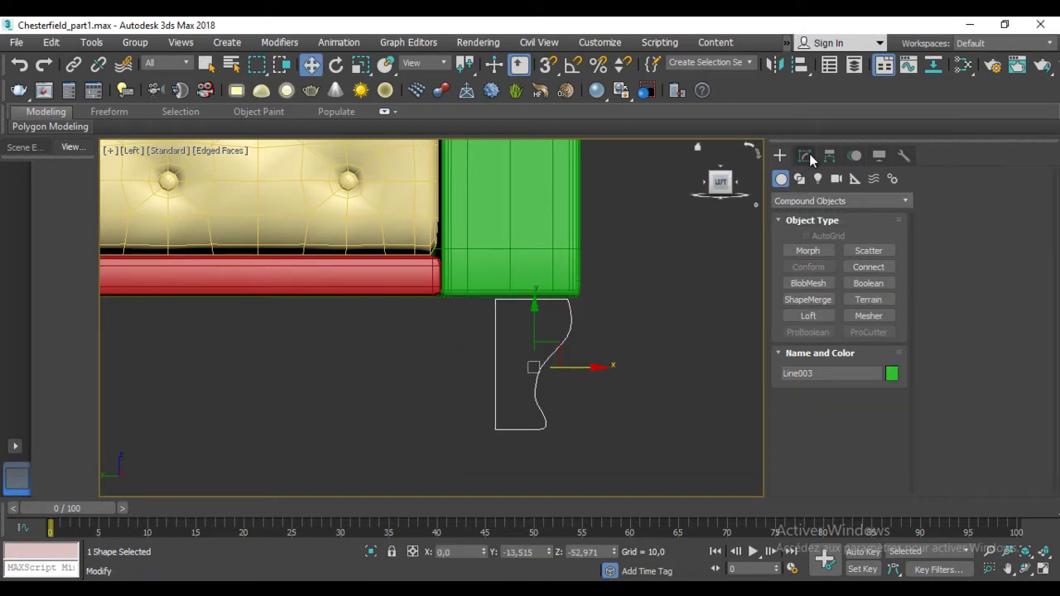
Add a Lathe modifier to the Line003 leg profile.
{"action": "left_click", "coordinate": [805, 156]}
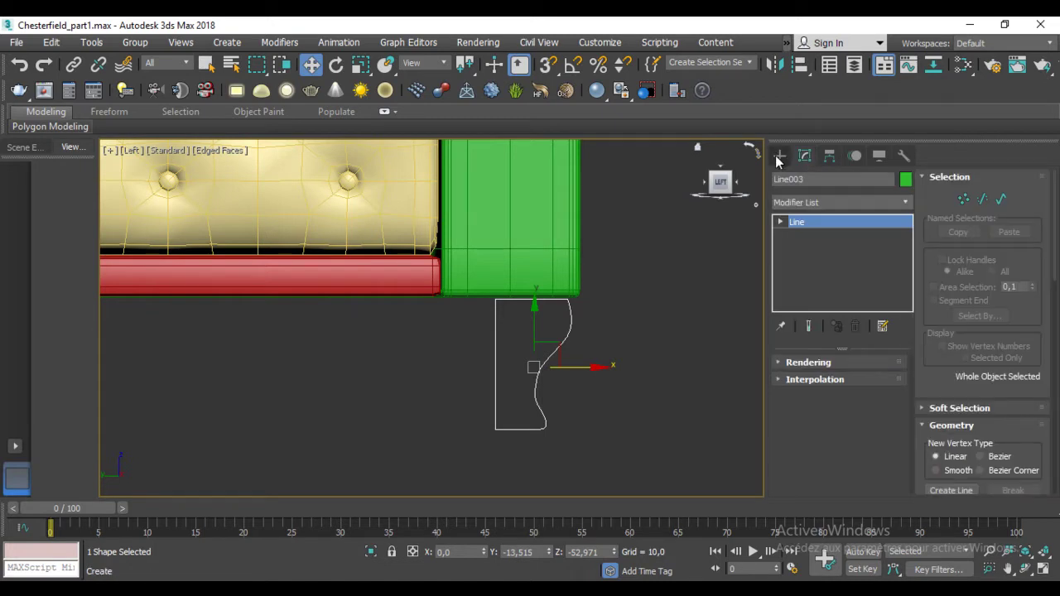
{"action": "left_click", "coordinate": [800, 203]}
{"action": "type", "text": "l"}
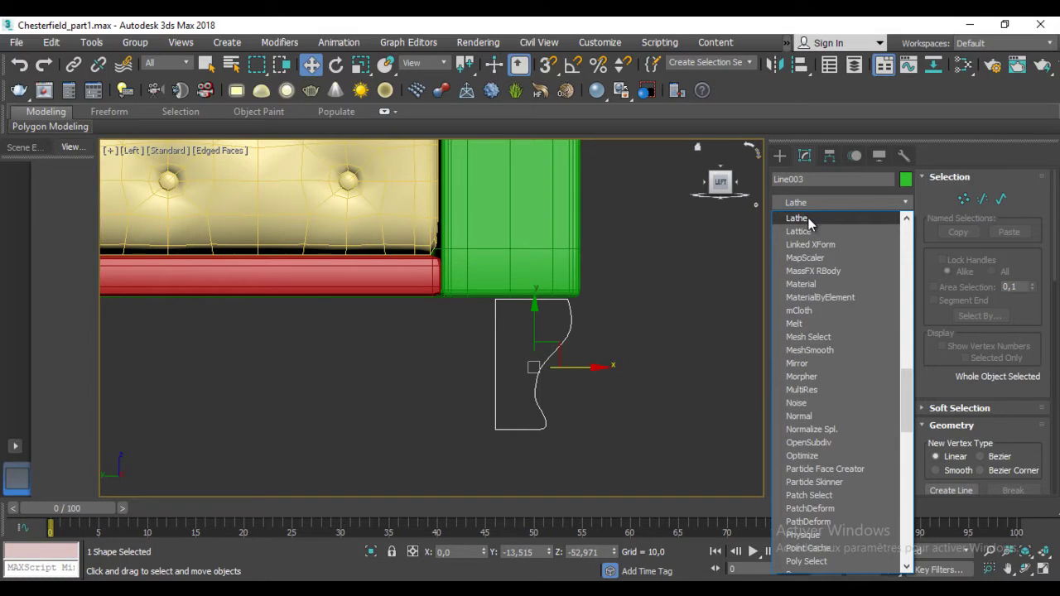
{"action": "left_click", "coordinate": [796, 218]}
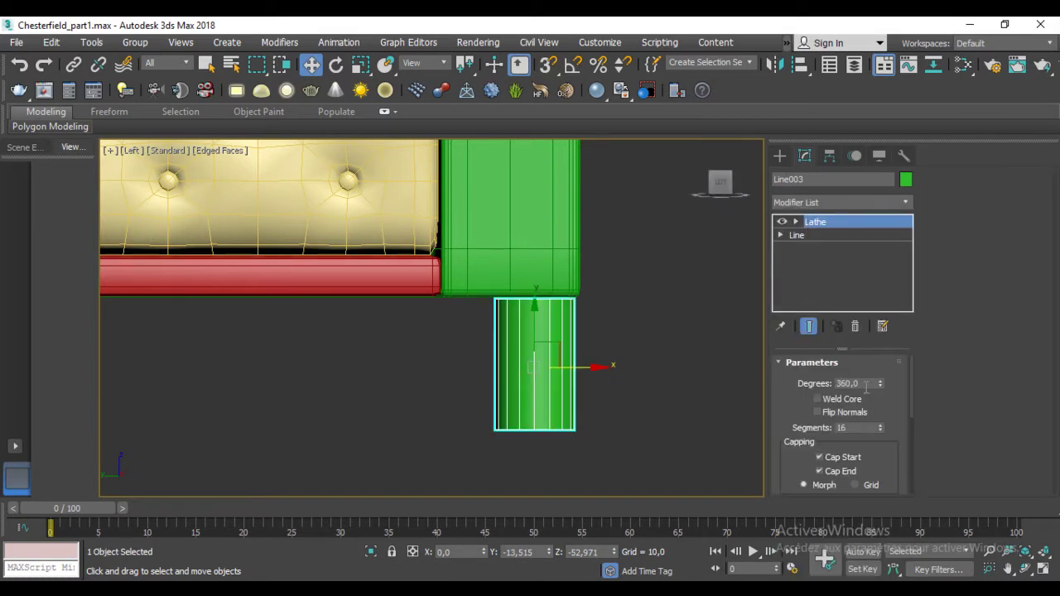
Try the Lathe X, Y and Z directions to get an upright cylindrical leg.
{"action": "left_click_drag", "start_coordinate": [781, 421], "coordinate": [783, 344]}
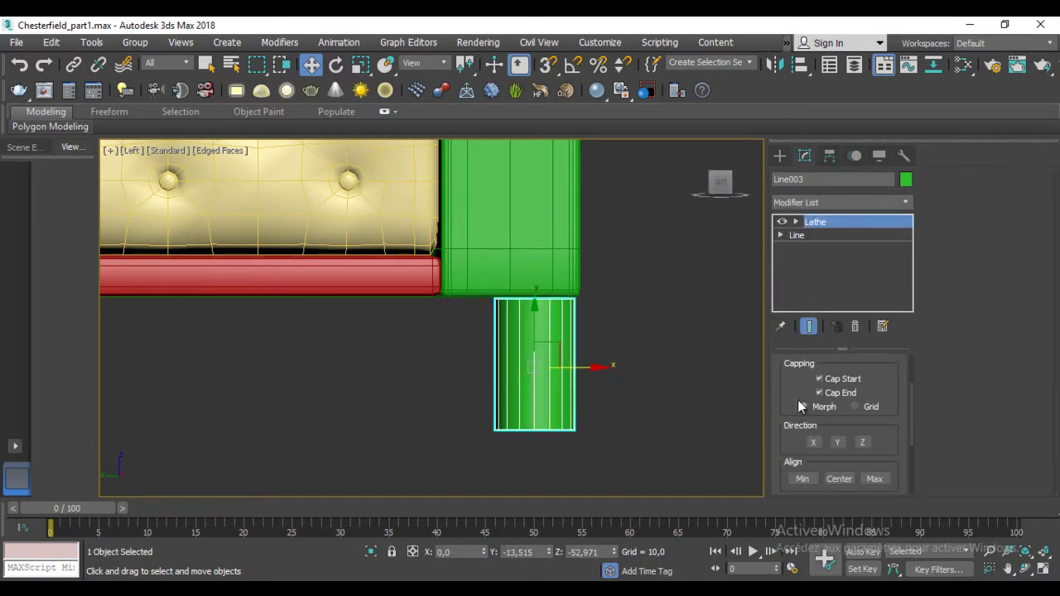
{"action": "left_click", "coordinate": [814, 442]}
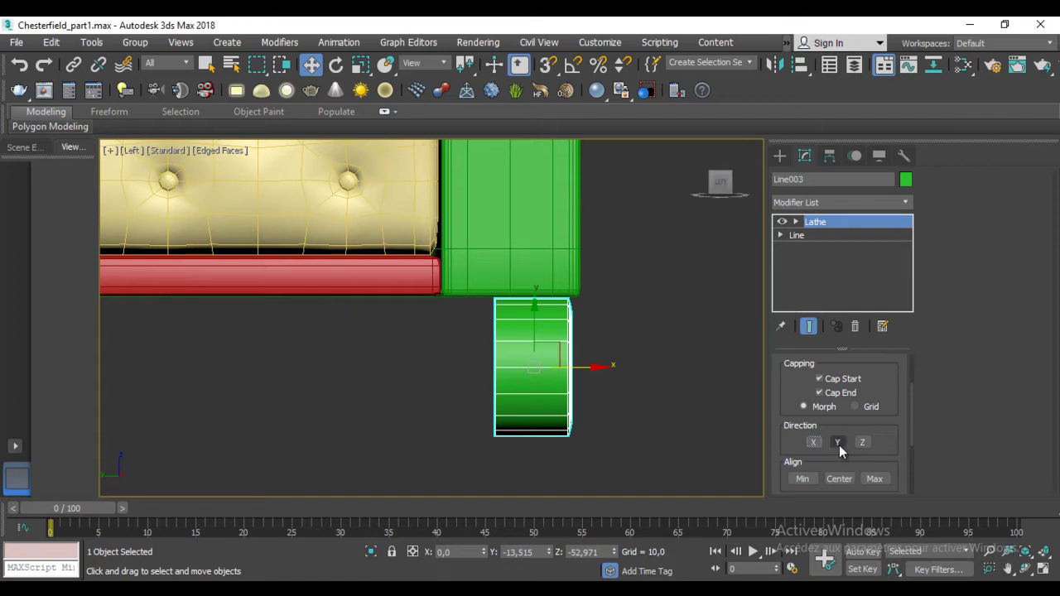
{"action": "left_click", "coordinate": [839, 442]}
{"action": "left_click", "coordinate": [868, 443]}
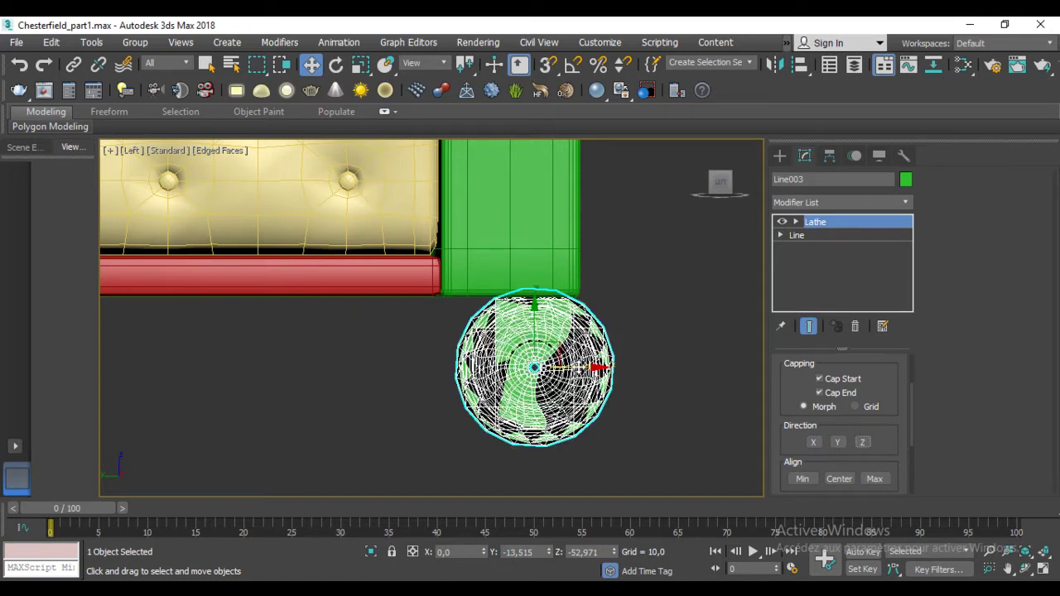
{"action": "middle_click_drag", "start_coordinate": [555, 365], "coordinate": [497, 375], "text": "alt"}
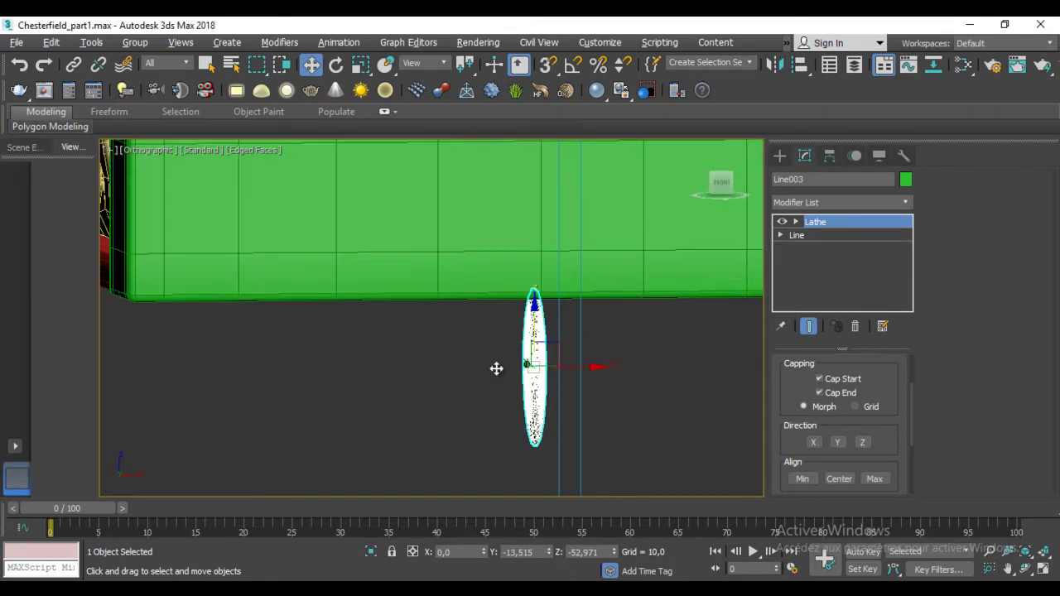
{"action": "mouse_move", "coordinate": [883, 433]}
{"action": "left_mouse_down"}
{"action": "mouse_move", "coordinate": [886, 317]}
{"action": "mouse_move", "coordinate": [880, 392]}
{"action": "left_mouse_up"}
{"action": "left_click", "coordinate": [840, 396]}
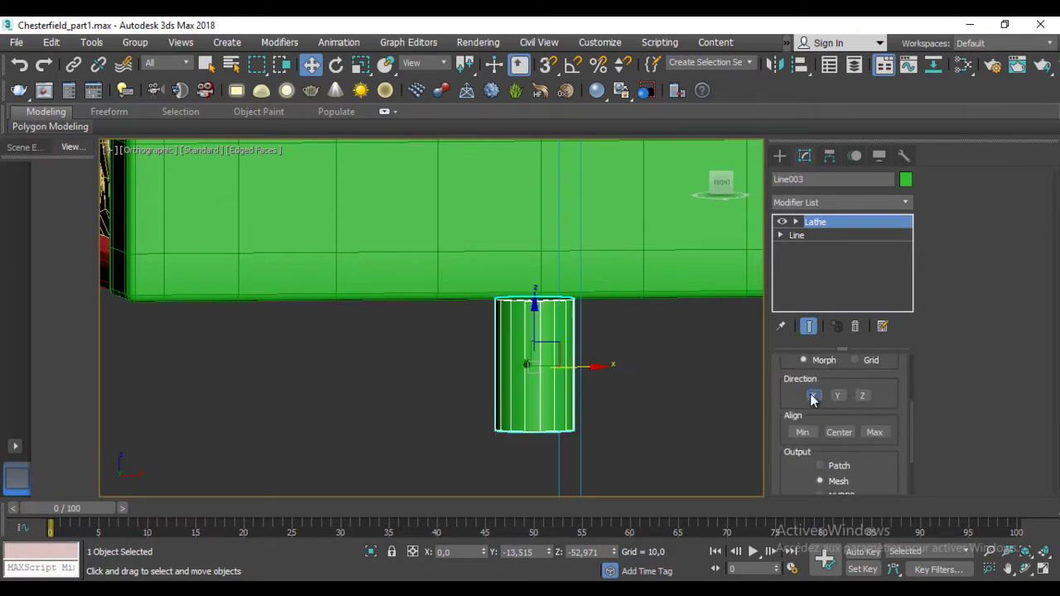
{"action": "left_click", "coordinate": [811, 396]}
Set the Lathe direction to Y, briefly testing Flip Normals, from the Left view.
{"action": "left_click", "coordinate": [837, 395]}
{"action": "mouse_move", "coordinate": [532, 355]}
{"action": "middle_mouse_down", "text": "alt"}
{"action": "mouse_move", "coordinate": [627, 363]}
{"action": "mouse_move", "coordinate": [651, 351]}
{"action": "middle_mouse_up", "text": "alt"}
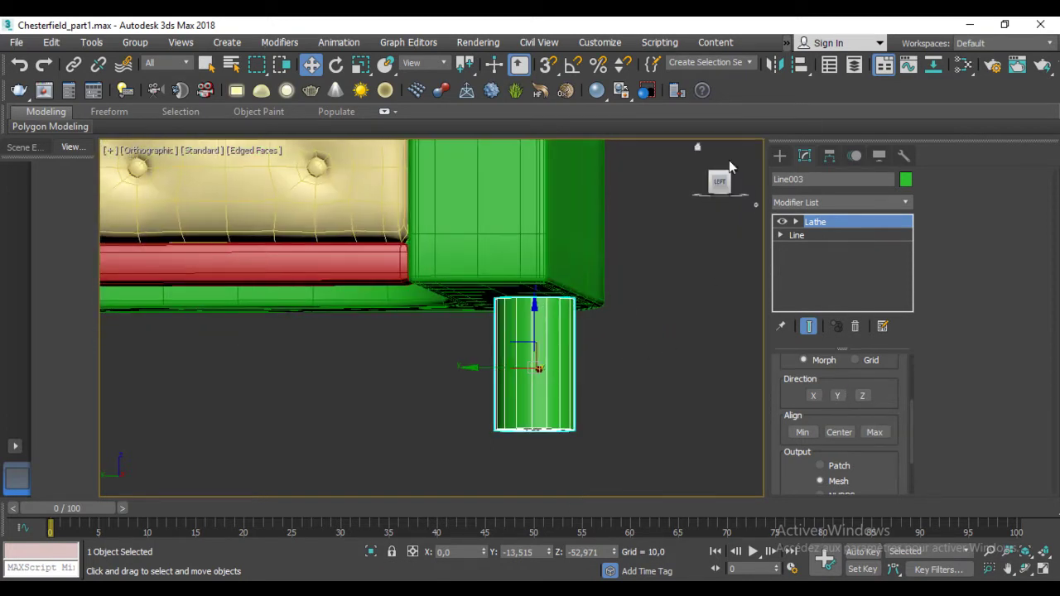
{"action": "left_click", "coordinate": [719, 183]}
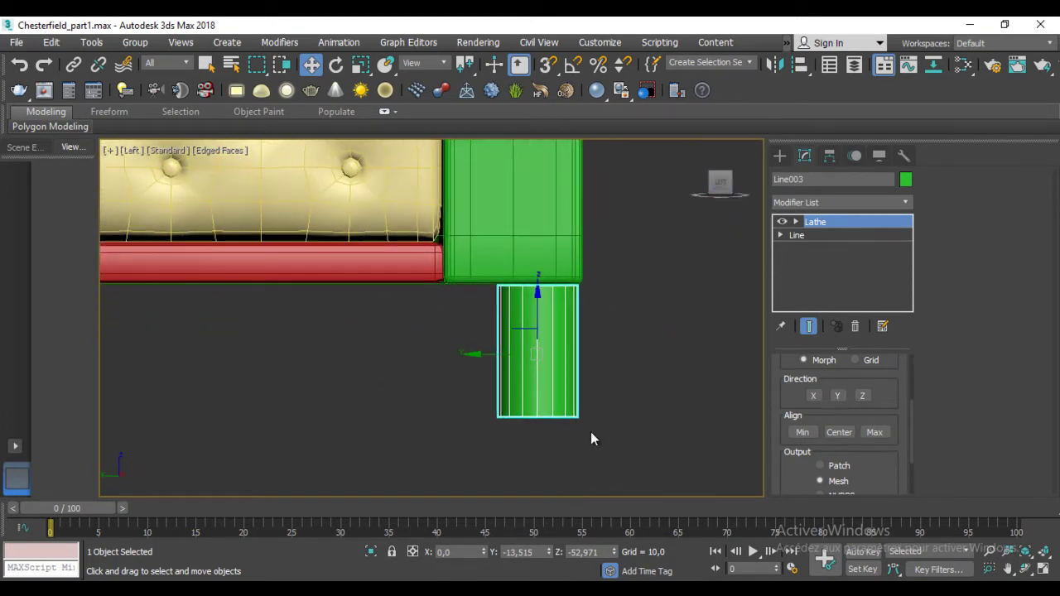
{"action": "left_click_drag", "start_coordinate": [871, 381], "coordinate": [887, 459]}
{"action": "left_click", "coordinate": [820, 412]}
{"action": "left_click", "coordinate": [820, 406]}
{"action": "scroll", "coordinate": [887, 442], "scroll_direction": "down", "scroll_amount": 3}
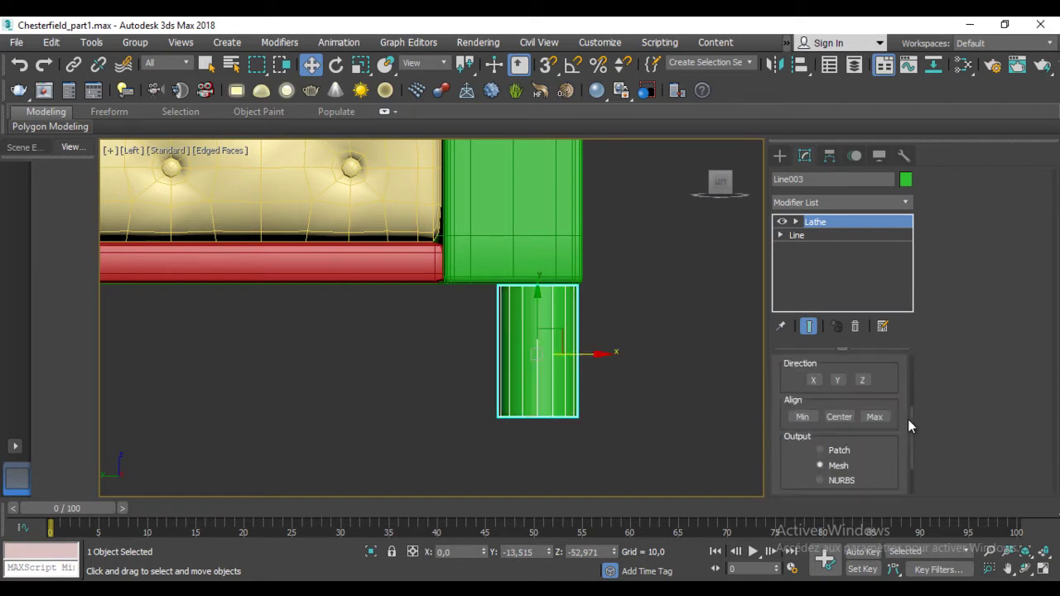
{"action": "scroll", "coordinate": [887, 443], "scroll_direction": "down", "scroll_amount": 1}
{"action": "scroll", "coordinate": [887, 442], "scroll_direction": "down", "scroll_amount": 1}
{"action": "scroll", "coordinate": [884, 425], "scroll_direction": "down", "scroll_amount": 1}
{"action": "scroll", "coordinate": [878, 418], "scroll_direction": "up", "scroll_amount": 1}
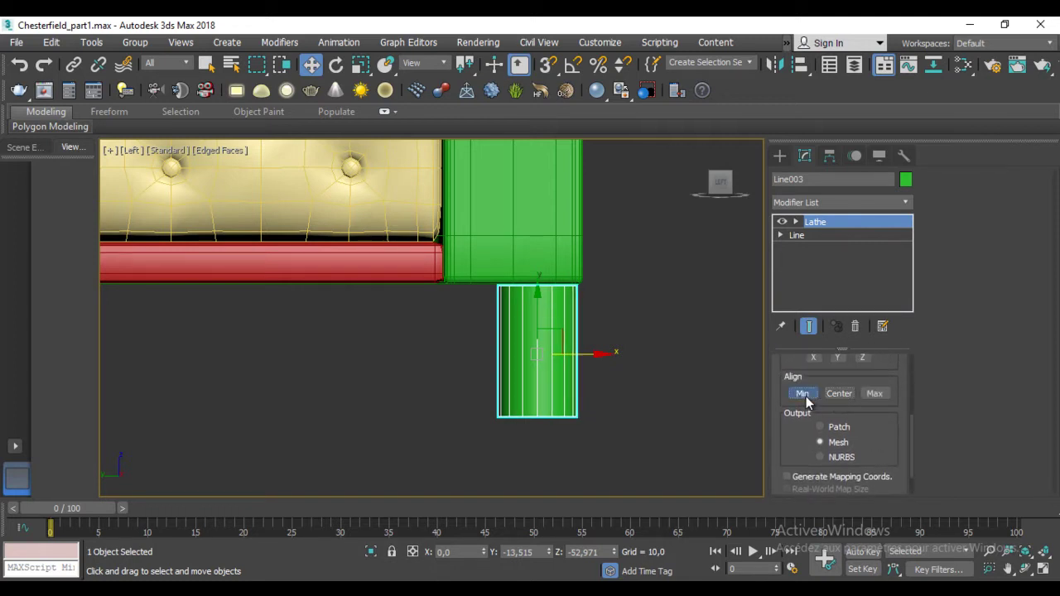
Align the lathe axis to Min, giving the leg its vase shape.
{"action": "left_click", "coordinate": [805, 394]}
{"action": "scroll", "coordinate": [891, 415], "scroll_direction": "up", "scroll_amount": 1}
{"action": "scroll", "coordinate": [881, 445], "scroll_direction": "up", "scroll_amount": 1}
{"action": "scroll", "coordinate": [883, 410], "scroll_direction": "up", "scroll_amount": 1}
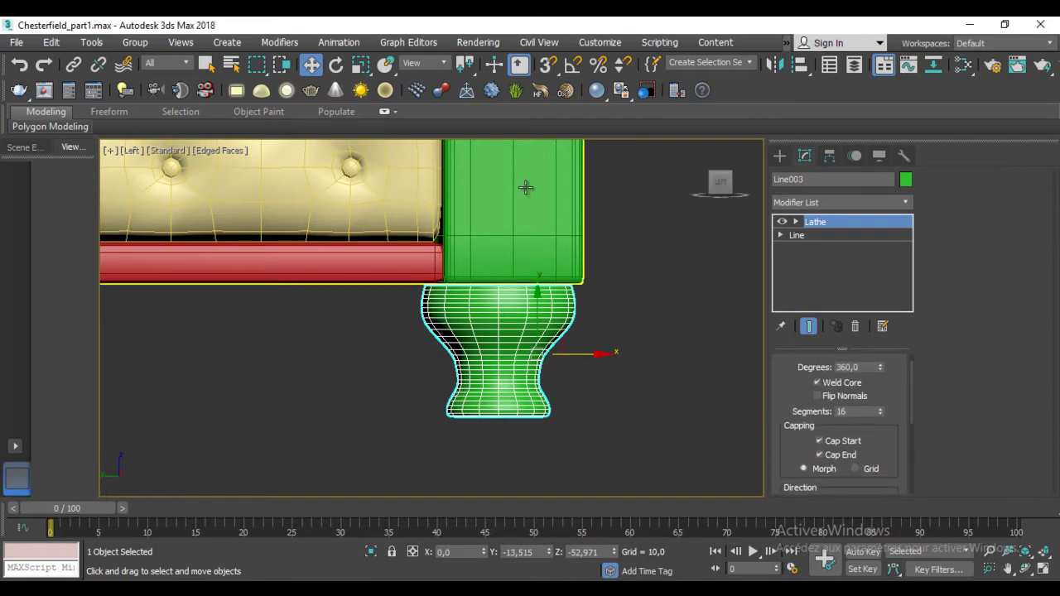
{"action": "scroll", "coordinate": [331, 265], "scroll_direction": "down", "scroll_amount": 5}
{"action": "mouse_move", "coordinate": [296, 266]}
{"action": "middle_mouse_down"}
{"action": "mouse_move", "coordinate": [344, 418]}
{"action": "mouse_move", "coordinate": [426, 354]}
{"action": "mouse_move", "coordinate": [407, 351]}
{"action": "middle_mouse_up"}
{"action": "scroll", "coordinate": [431, 345], "scroll_direction": "up", "scroll_amount": 3}
{"action": "scroll", "coordinate": [415, 347], "scroll_direction": "up", "scroll_amount": 1}
{"action": "scroll", "coordinate": [407, 350], "scroll_direction": "down", "scroll_amount": 2}
Move the Lathe Axis sub-object along X to give the leg a slim neck.
{"action": "left_click", "coordinate": [797, 222]}
{"action": "left_click", "coordinate": [820, 235]}
{"action": "middle_click_drag", "start_coordinate": [544, 383], "coordinate": [544, 362]}
{"action": "scroll", "coordinate": [554, 322], "scroll_direction": "up", "scroll_amount": 3}
{"action": "middle_click_drag", "start_coordinate": [553, 322], "coordinate": [561, 337]}
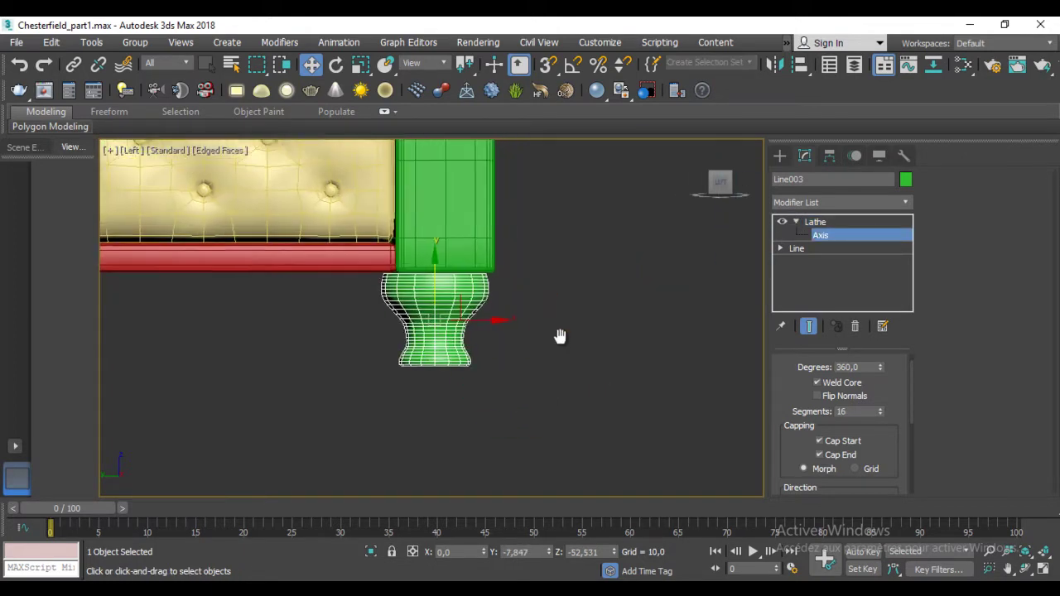
{"action": "left_click_drag", "start_coordinate": [498, 321], "coordinate": [515, 322]}
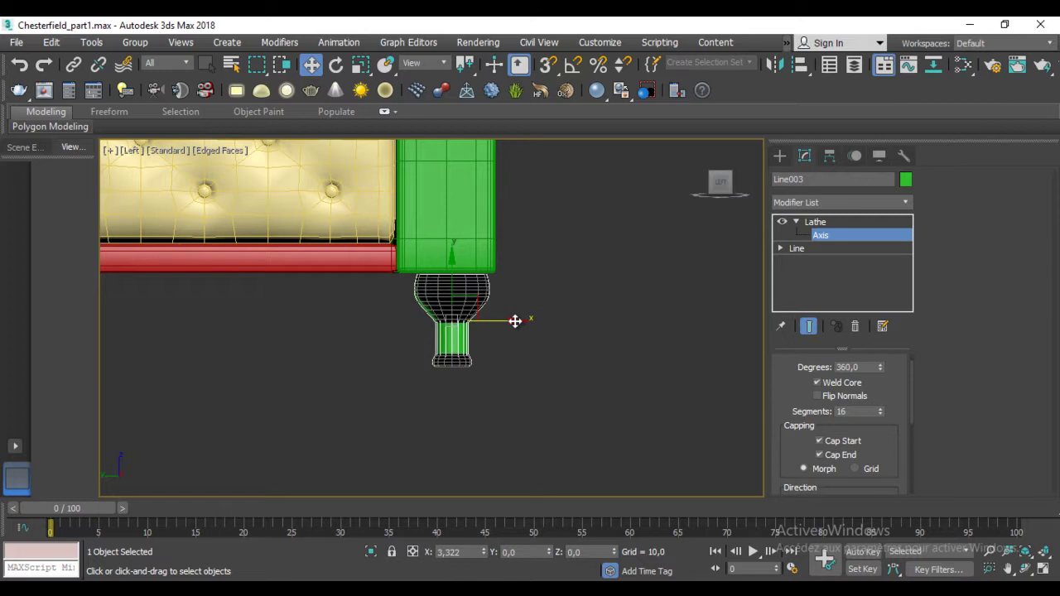
{"action": "scroll", "coordinate": [447, 356], "scroll_direction": "up", "scroll_amount": 5}
{"action": "scroll", "coordinate": [443, 355], "scroll_direction": "up", "scroll_amount": 3}
{"action": "middle_click_drag", "start_coordinate": [443, 356], "coordinate": [428, 399]}
{"action": "scroll", "coordinate": [428, 401], "scroll_direction": "down", "scroll_amount": 1}
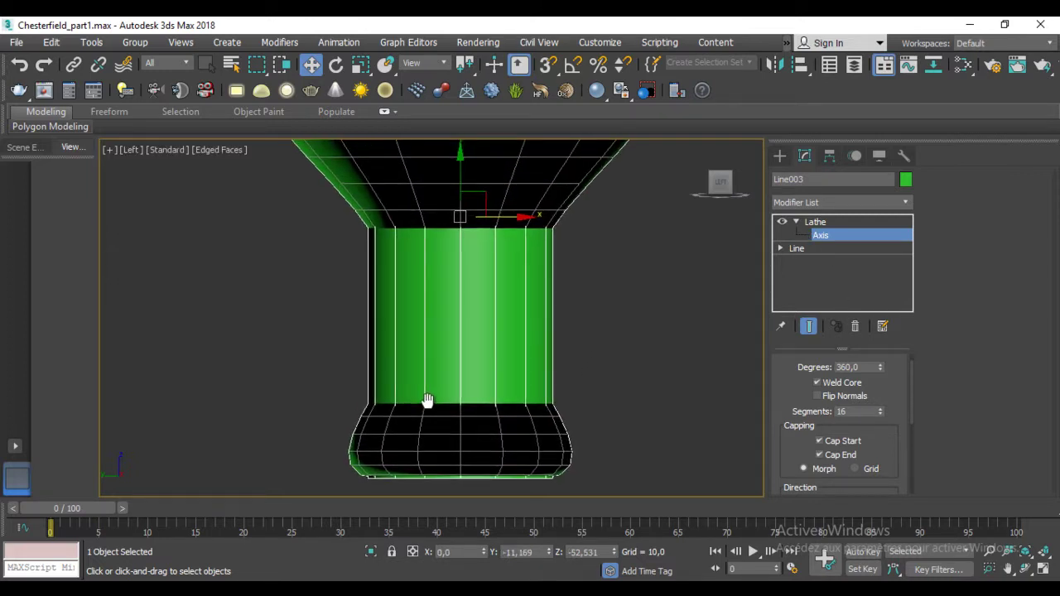
{"action": "scroll", "coordinate": [428, 402], "scroll_direction": "down", "scroll_amount": 1}
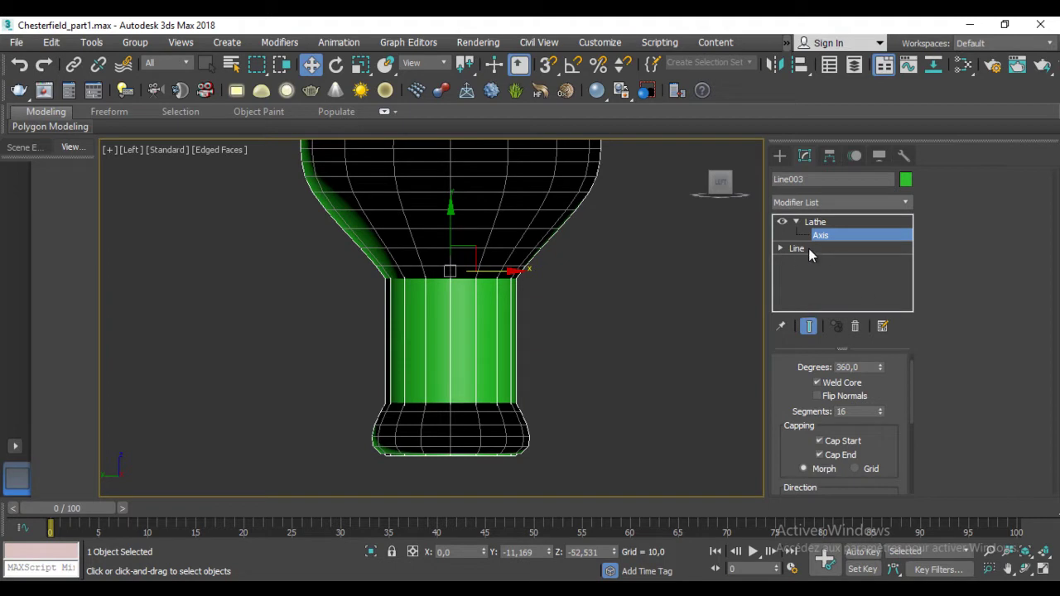
{"action": "left_click", "coordinate": [809, 249]}
With Show End Result on, move a profile segment to curve the leg's neck.
{"action": "left_click", "coordinate": [809, 327]}
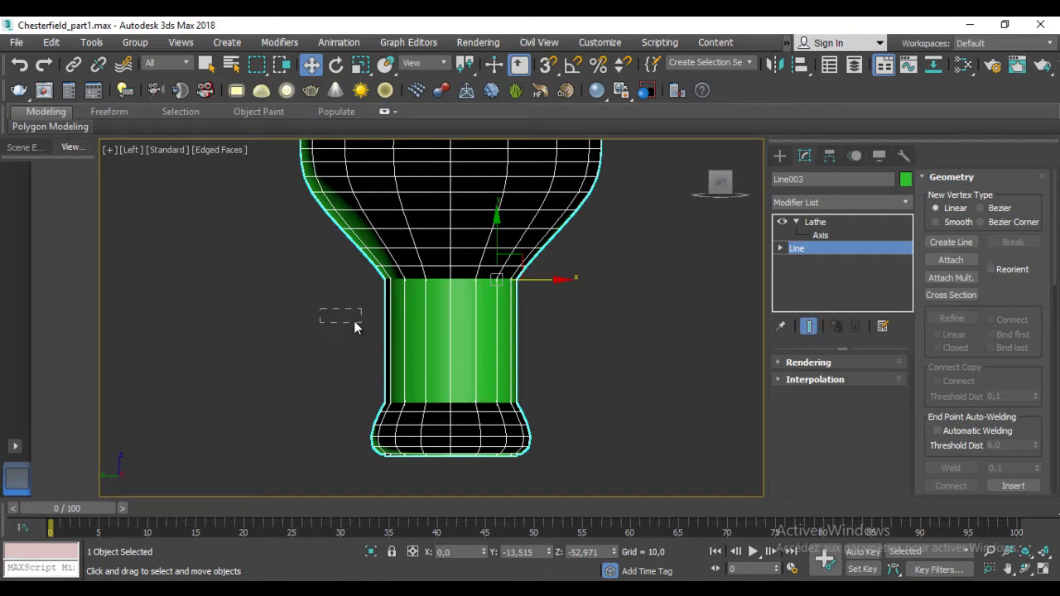
{"action": "left_click_drag", "start_coordinate": [331, 317], "coordinate": [379, 351]}
{"action": "left_click", "coordinate": [780, 248]}
{"action": "left_click", "coordinate": [810, 276]}
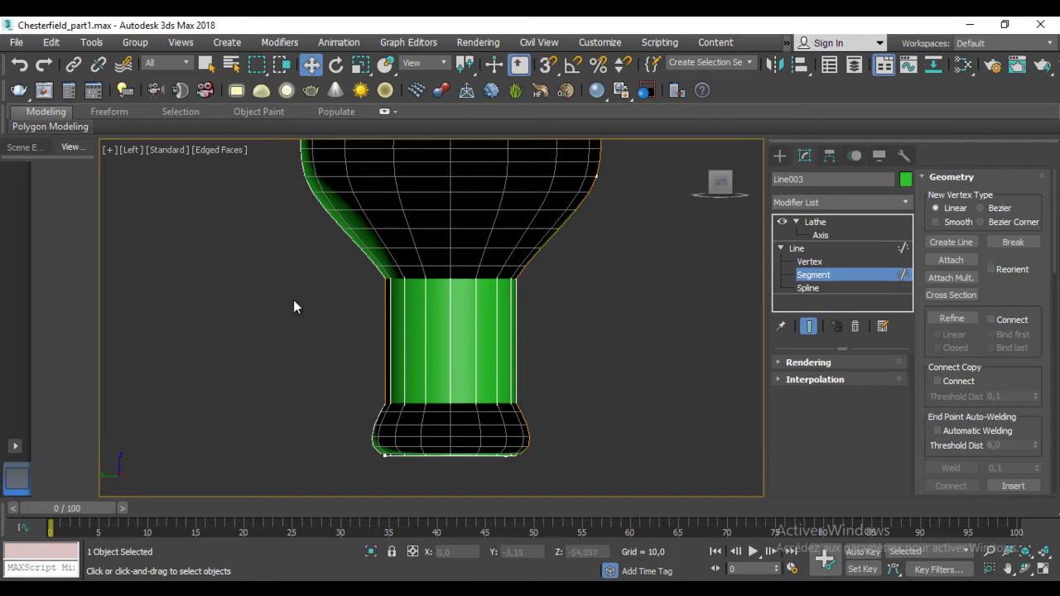
{"action": "left_click_drag", "start_coordinate": [435, 382], "coordinate": [435, 382]}
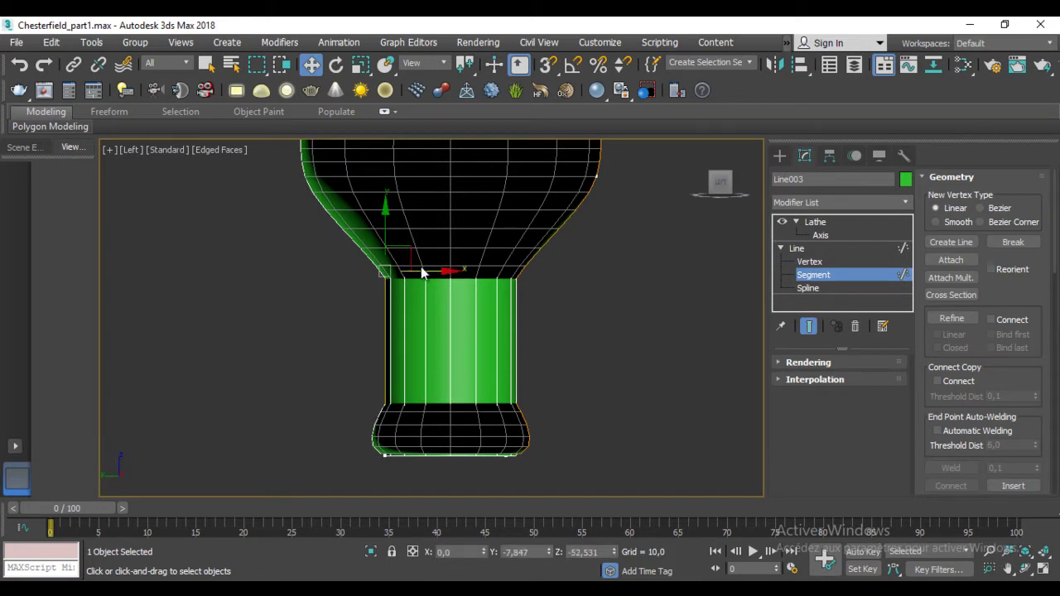
{"action": "left_click_drag", "start_coordinate": [428, 271], "coordinate": [449, 274]}
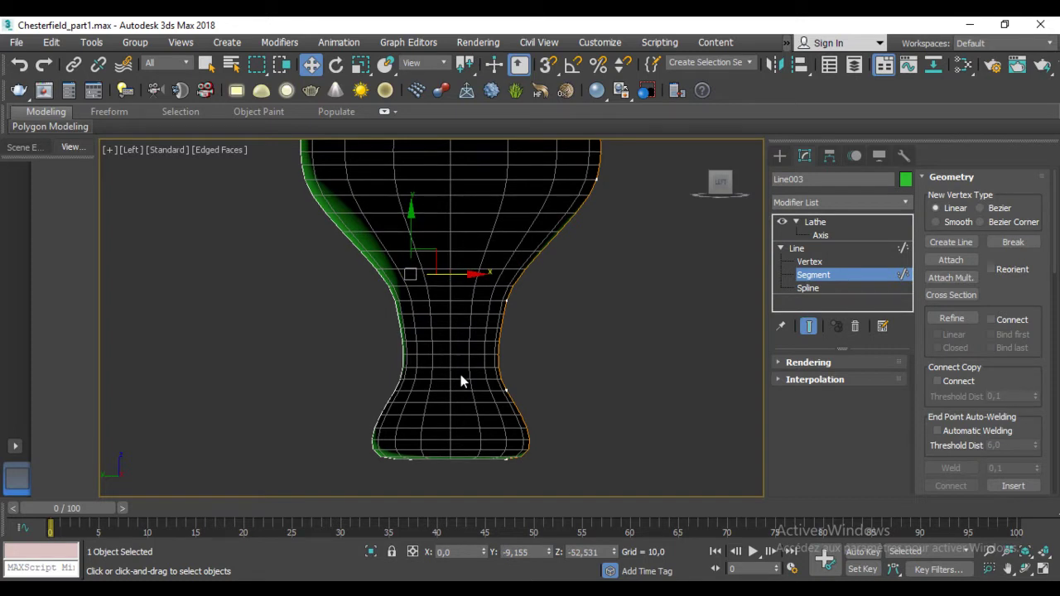
Snap to the leg base's centre vertex, view it from the Left, and exit Segment level.
{"action": "mouse_move", "coordinate": [478, 391]}
{"action": "middle_mouse_down", "text": "alt"}
{"action": "mouse_move", "coordinate": [484, 298]}
{"action": "mouse_move", "coordinate": [451, 393]}
{"action": "middle_mouse_up", "text": "alt"}
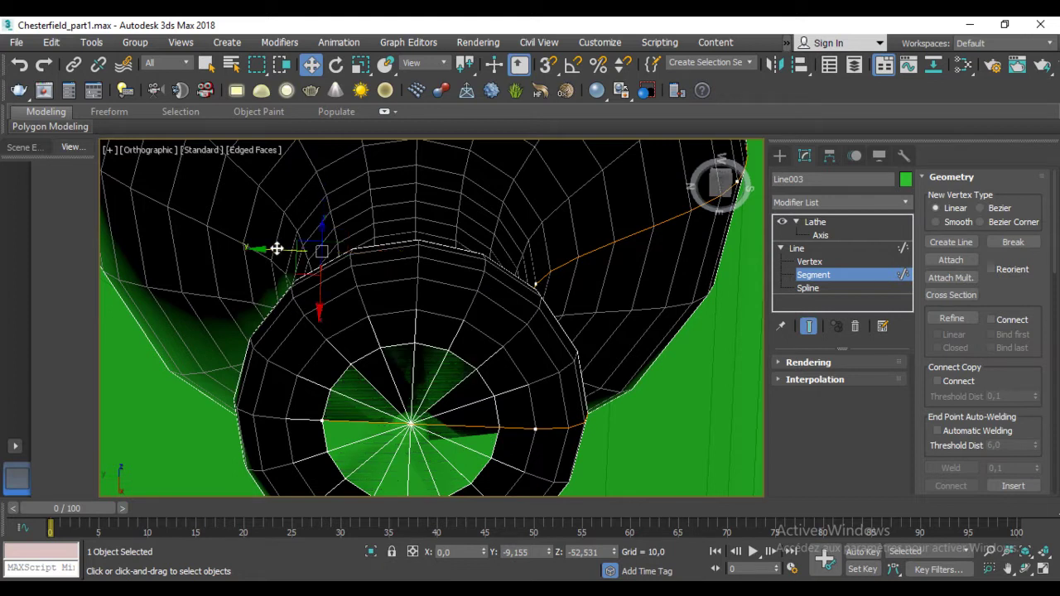
{"action": "key", "text": "s"}
{"action": "left_click_drag", "start_coordinate": [274, 248], "coordinate": [409, 422]}
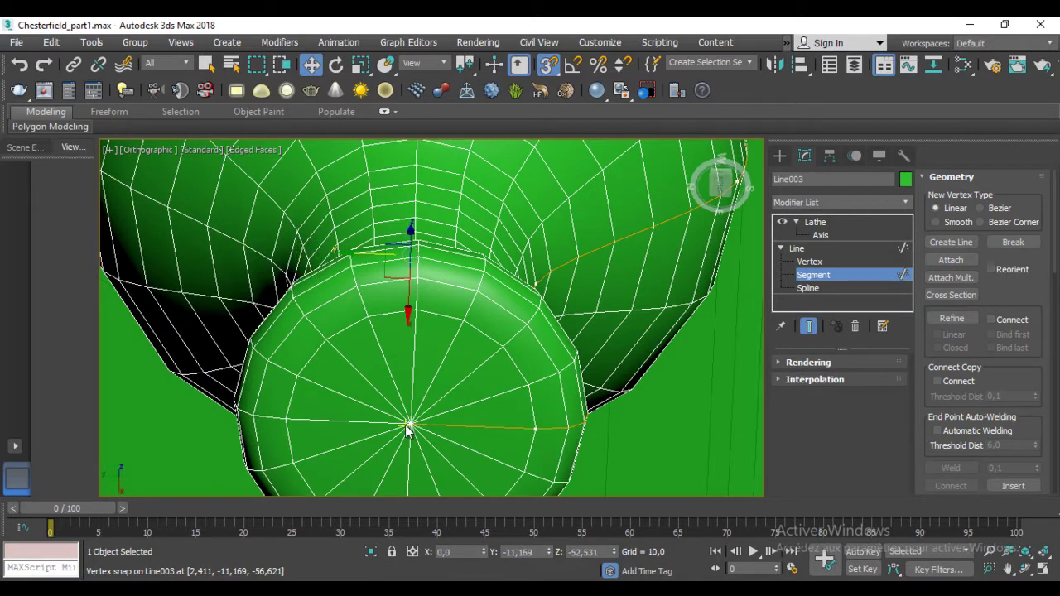
{"action": "scroll", "coordinate": [409, 423], "scroll_direction": "down", "scroll_amount": 3}
{"action": "scroll", "coordinate": [408, 423], "scroll_direction": "down", "scroll_amount": 2}
{"action": "mouse_move", "coordinate": [409, 358]}
{"action": "middle_mouse_down", "text": "alt"}
{"action": "mouse_move", "coordinate": [406, 390]}
{"action": "mouse_move", "coordinate": [390, 386]}
{"action": "middle_mouse_up", "text": "alt"}
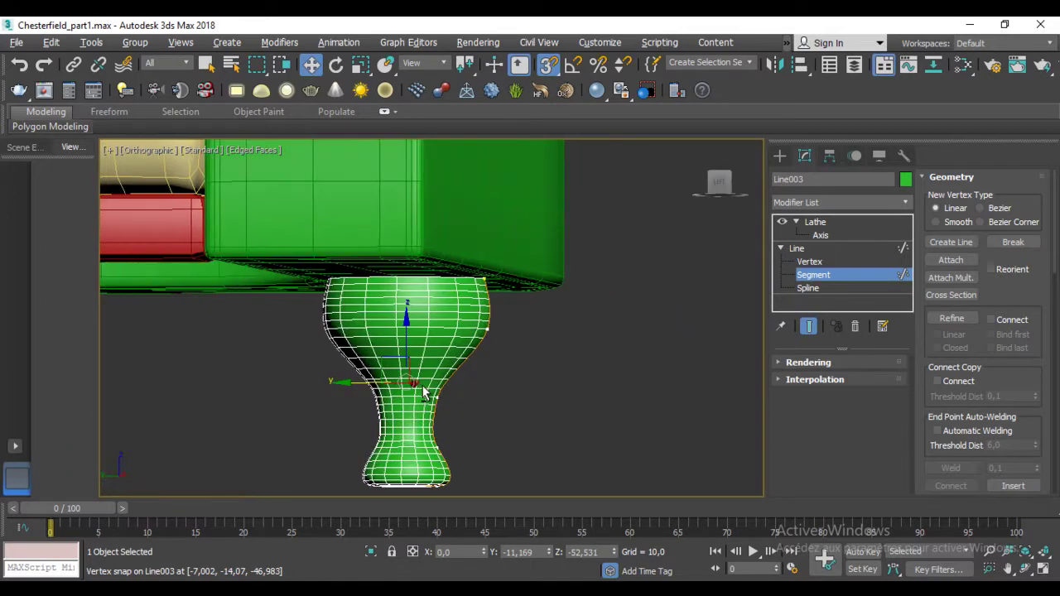
{"action": "left_click", "coordinate": [718, 193]}
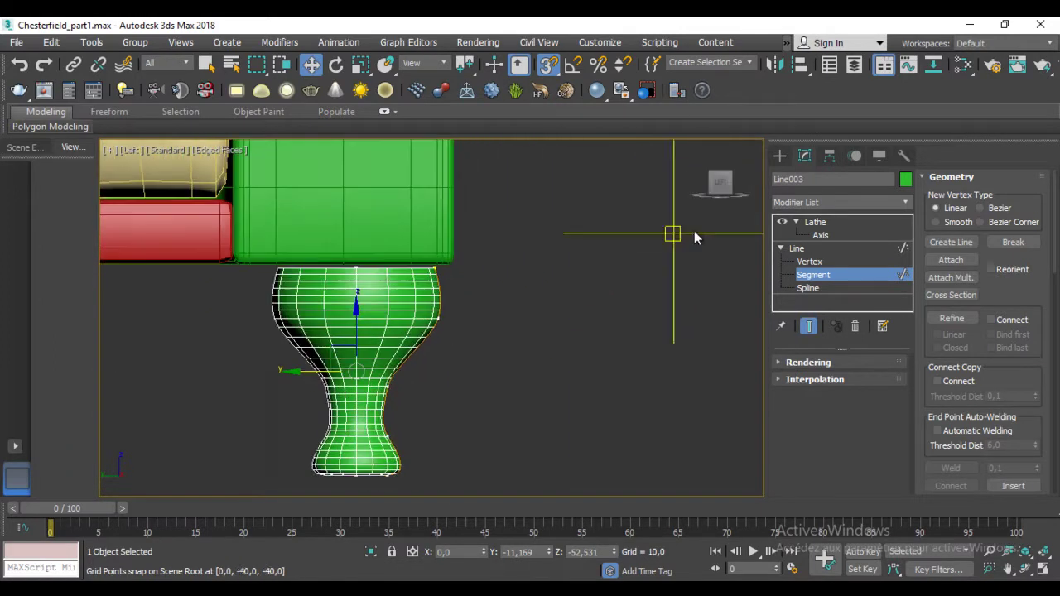
{"action": "mouse_move", "coordinate": [403, 379]}
{"action": "middle_mouse_down"}
{"action": "mouse_move", "coordinate": [511, 271]}
{"action": "mouse_move", "coordinate": [492, 362]}
{"action": "middle_mouse_up"}
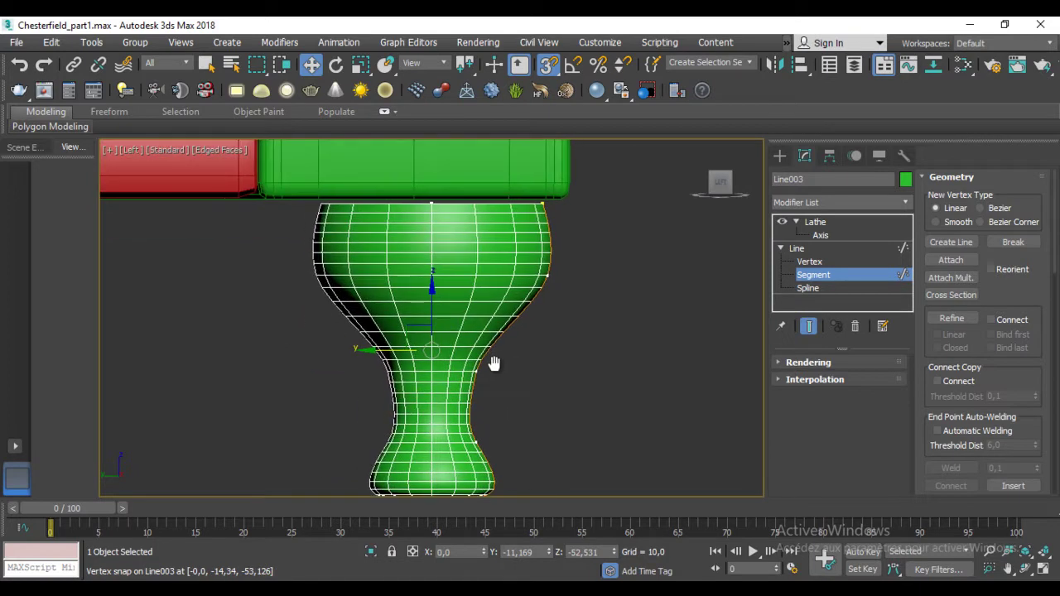
{"action": "left_click", "coordinate": [830, 274]}
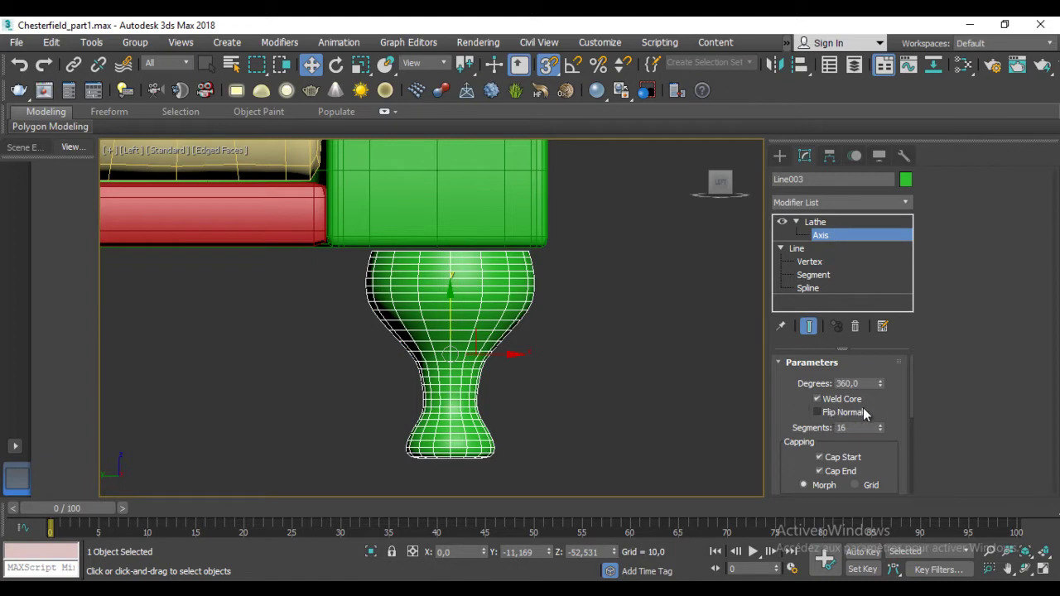
Turn off snaps, shift the lathe axis slightly, and nudge the leg left under the seat.
{"action": "scroll", "coordinate": [604, 388], "scroll_direction": "up", "scroll_amount": 2}
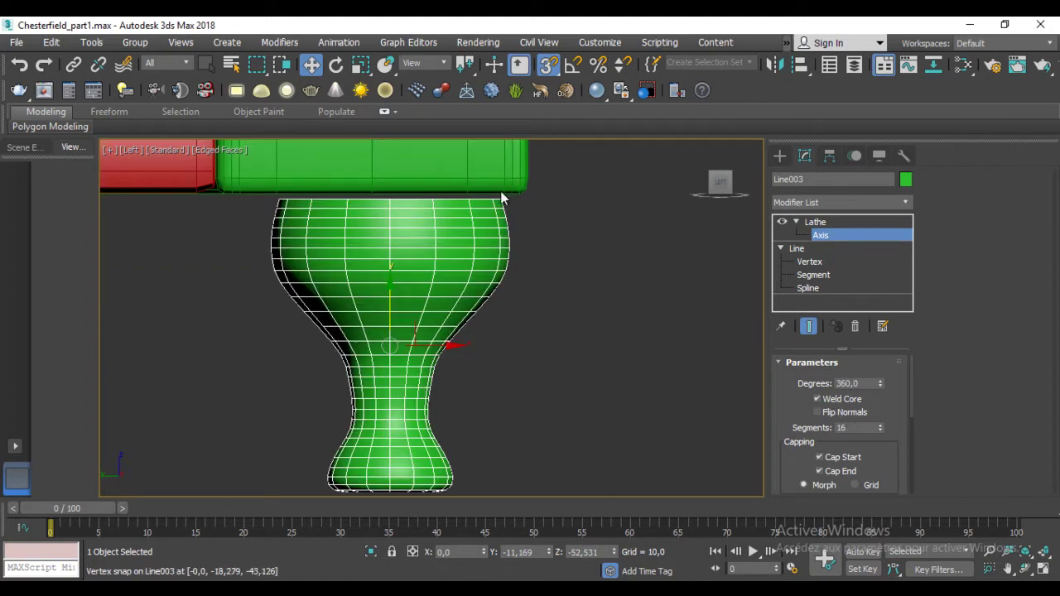
{"action": "left_click", "coordinate": [559, 71]}
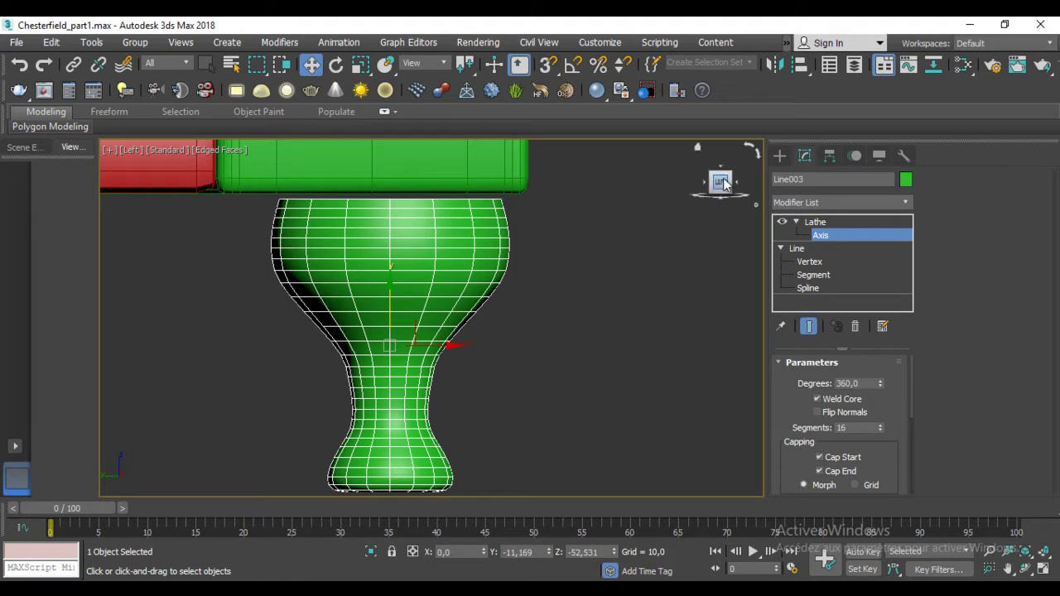
{"action": "middle_click_drag", "start_coordinate": [314, 249], "coordinate": [409, 298]}
{"action": "left_click_drag", "start_coordinate": [508, 373], "coordinate": [506, 372]}
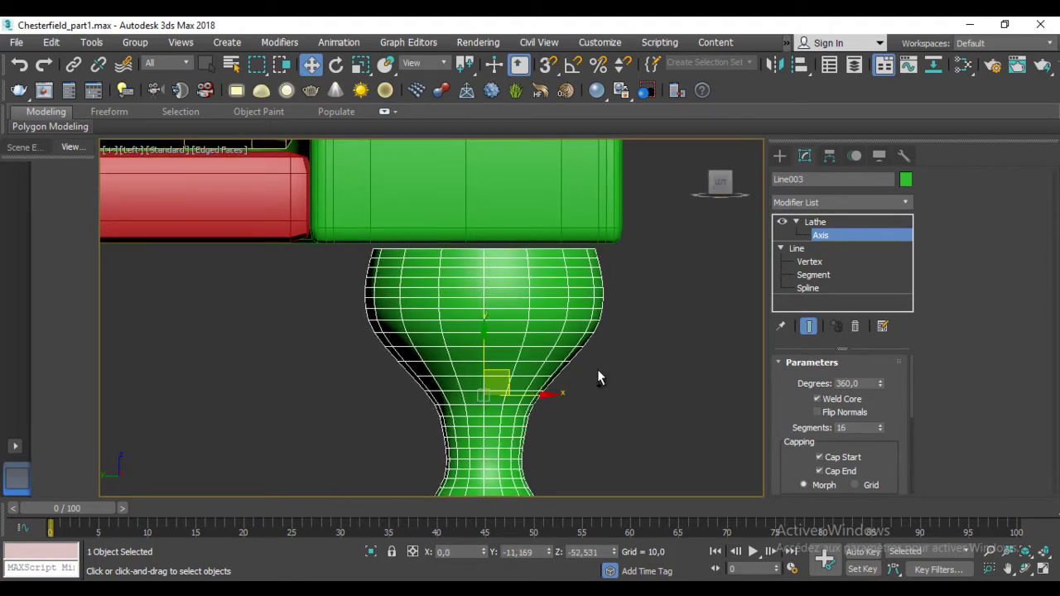
{"action": "left_click", "coordinate": [816, 222]}
{"action": "left_click", "coordinate": [796, 222]}
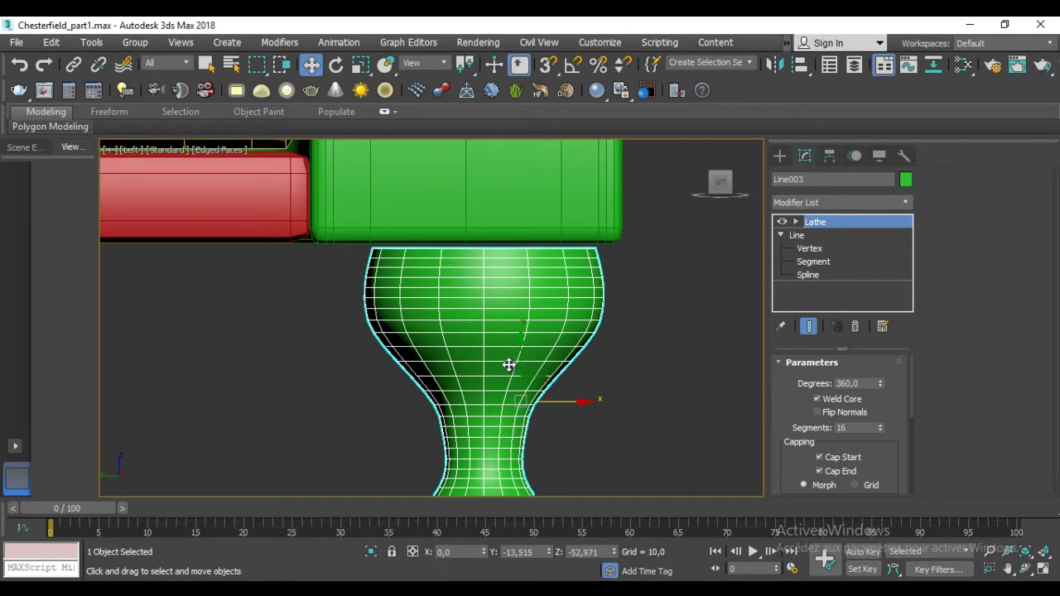
{"action": "left_click_drag", "start_coordinate": [545, 392], "coordinate": [528, 387]}
Shift-drag a copy of the leg to the seat's other end.
{"action": "scroll", "coordinate": [527, 387], "scroll_direction": "down", "scroll_amount": 2}
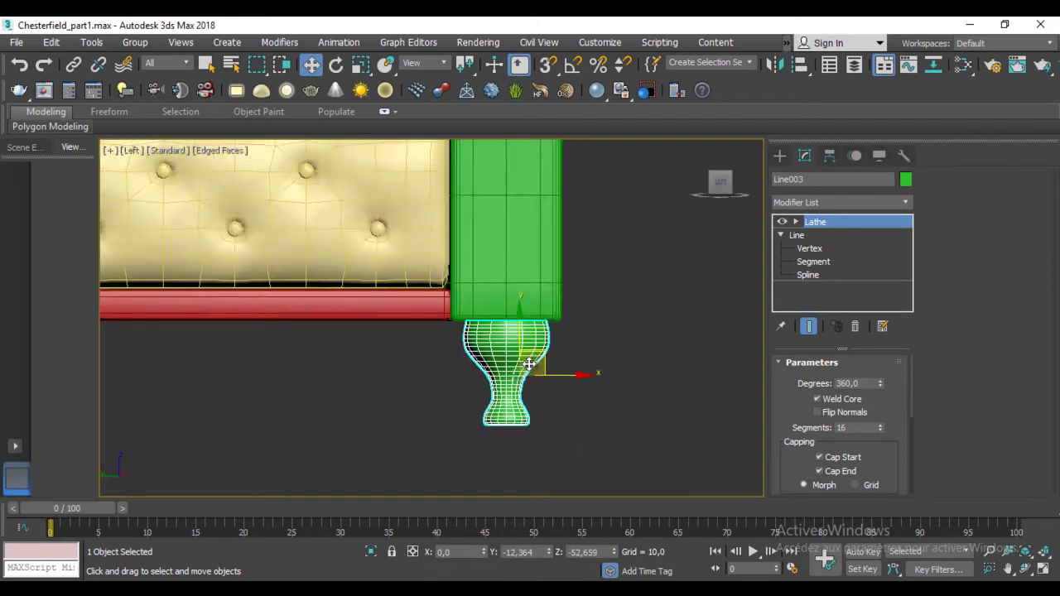
{"action": "scroll", "coordinate": [514, 365], "scroll_direction": "down", "scroll_amount": 3}
{"action": "scroll", "coordinate": [414, 340], "scroll_direction": "down", "scroll_amount": 1}
{"action": "middle_click_drag", "start_coordinate": [377, 354], "coordinate": [593, 352]}
{"action": "left_click_drag", "start_coordinate": [587, 349], "coordinate": [380, 350], "text": "shift"}
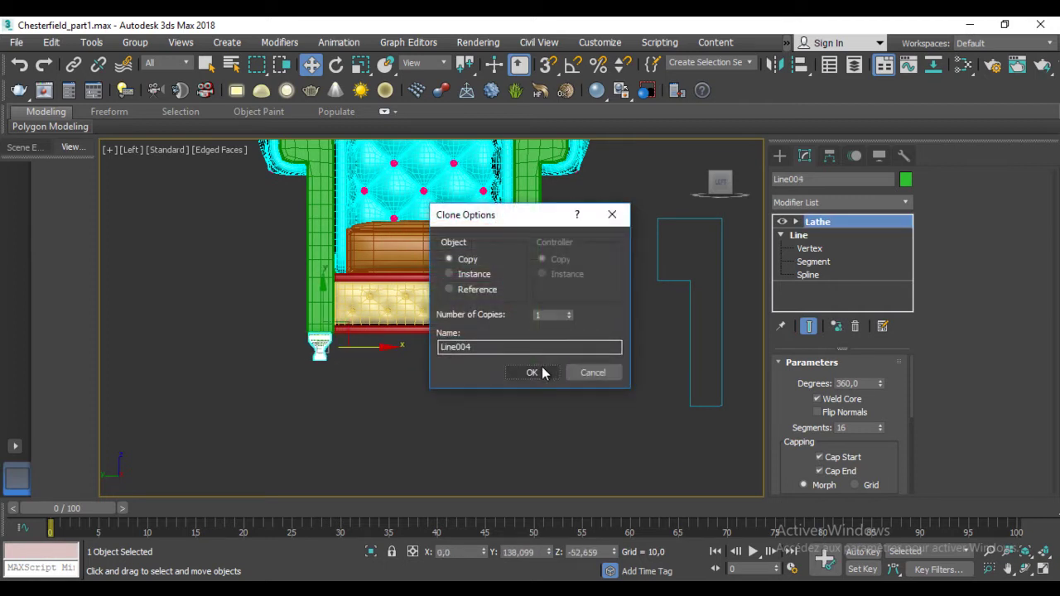
Confirm the leg clone as an independent Copy, Line004.
{"action": "left_click", "coordinate": [546, 371]}
{"action": "middle_click_drag", "start_coordinate": [478, 372], "coordinate": [406, 363]}
{"action": "scroll", "coordinate": [406, 363], "scroll_direction": "up", "scroll_amount": 3}
{"action": "scroll", "coordinate": [338, 339], "scroll_direction": "up", "scroll_amount": 2}
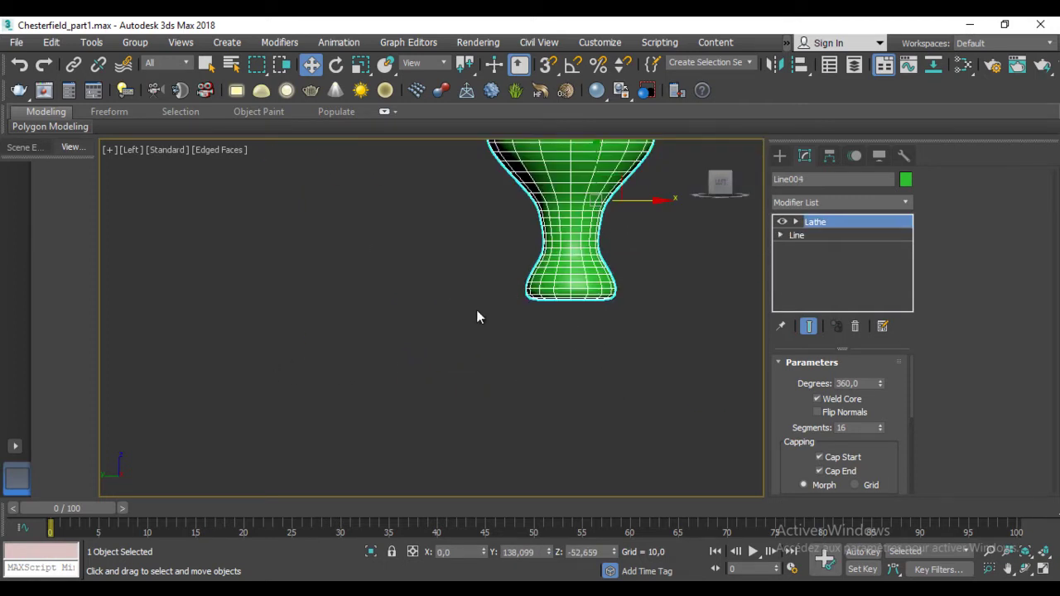
{"action": "scroll", "coordinate": [378, 460], "scroll_direction": "down", "scroll_amount": 1}
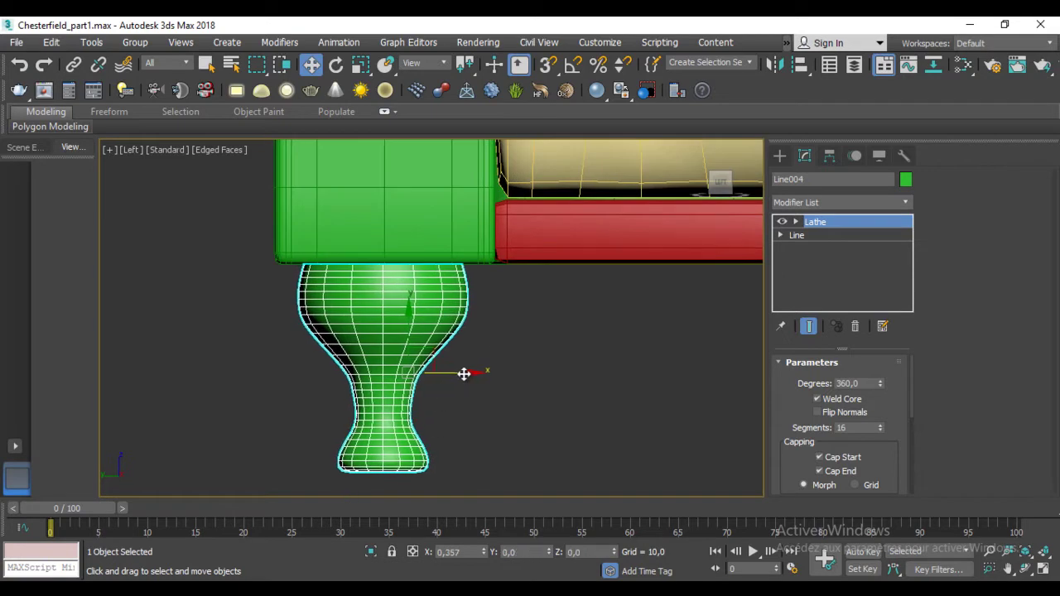
{"action": "scroll", "coordinate": [462, 372], "scroll_direction": "down", "scroll_amount": 4}
{"action": "scroll", "coordinate": [461, 354], "scroll_direction": "down", "scroll_amount": 2}
{"action": "middle_click_drag", "start_coordinate": [460, 353], "coordinate": [466, 366]}
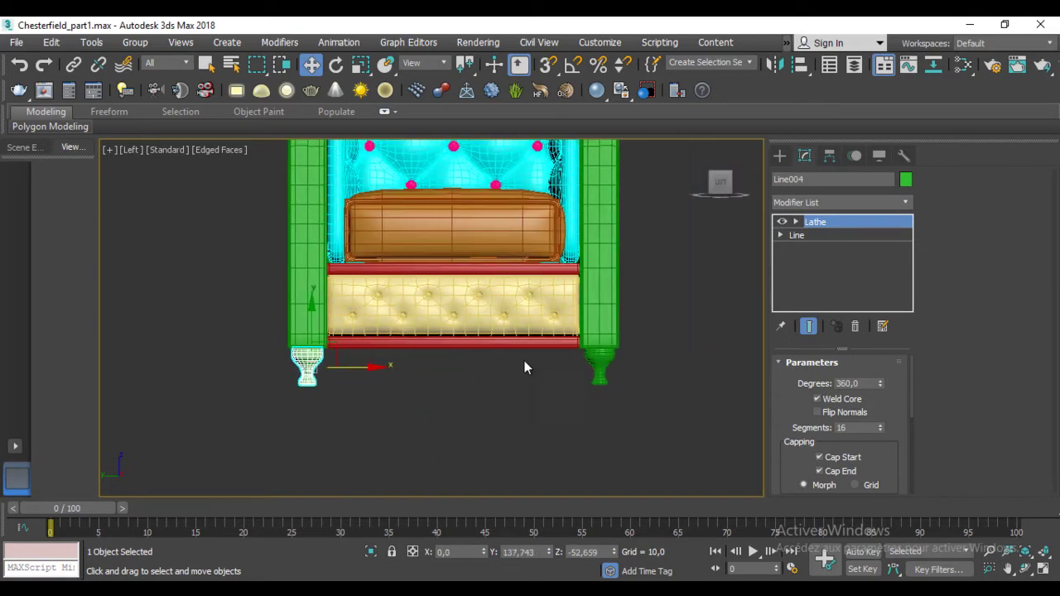
Group the two legs together as Group001.
{"action": "left_click", "coordinate": [603, 358], "text": "ctrl"}
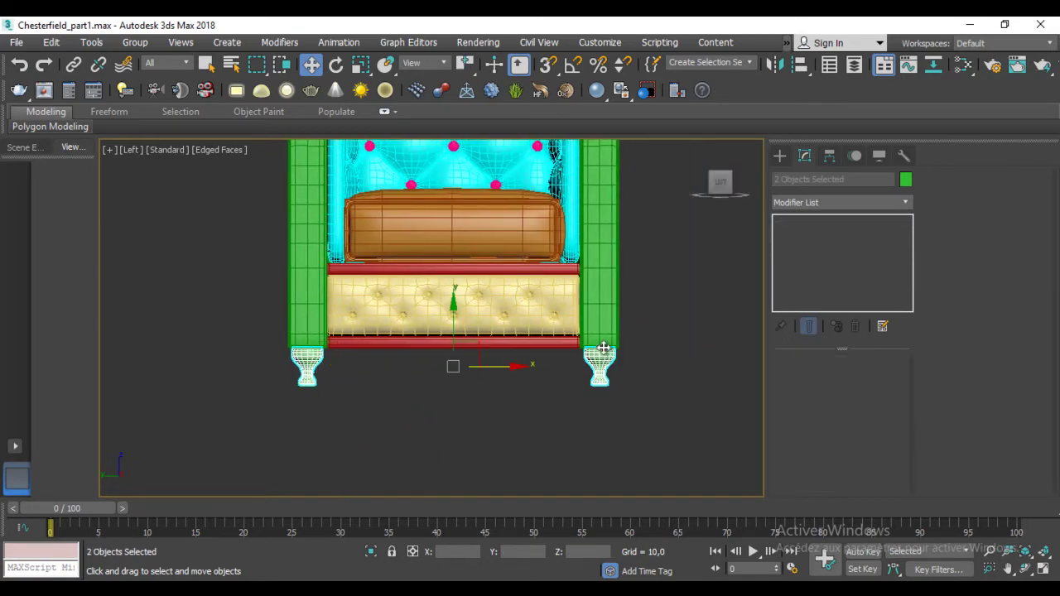
{"action": "left_click", "coordinate": [137, 44]}
{"action": "left_click", "coordinate": [146, 72]}
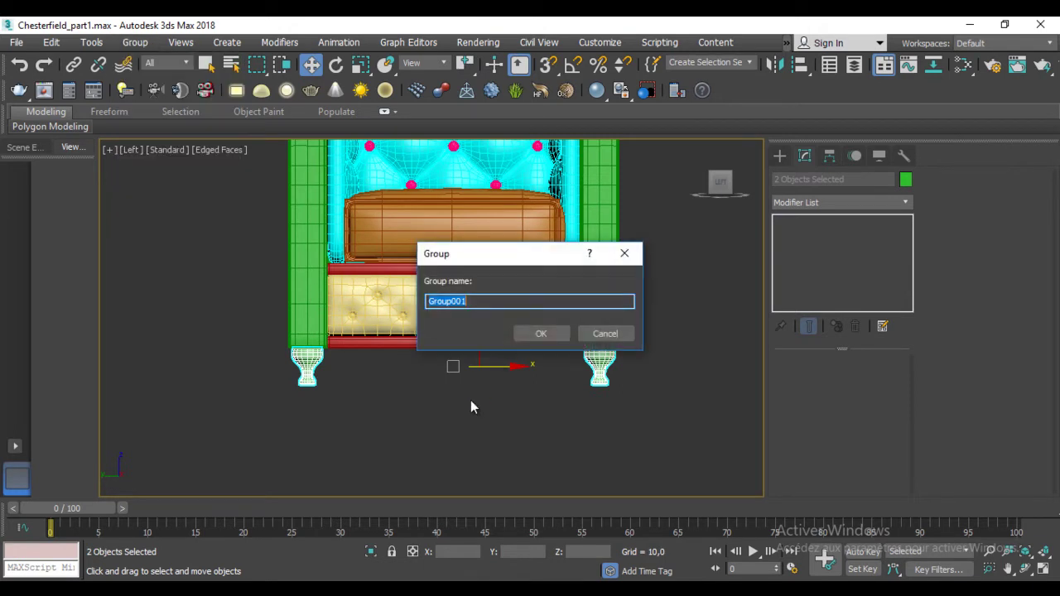
{"action": "left_click", "coordinate": [521, 331]}
From the Bottom view, move the leg group to one seat edge and copy it to the other.
{"action": "scroll", "coordinate": [474, 399], "scroll_direction": "down", "scroll_amount": 5}
{"action": "mouse_move", "coordinate": [556, 415]}
{"action": "middle_mouse_down", "text": "alt"}
{"action": "mouse_move", "coordinate": [401, 407]}
{"action": "mouse_move", "coordinate": [424, 391]}
{"action": "middle_mouse_up", "text": "alt"}
{"action": "mouse_move", "coordinate": [733, 231]}
{"action": "middle_mouse_down", "text": "alt"}
{"action": "mouse_move", "coordinate": [621, 330]}
{"action": "mouse_move", "coordinate": [659, 208]}
{"action": "middle_mouse_up", "text": "alt"}
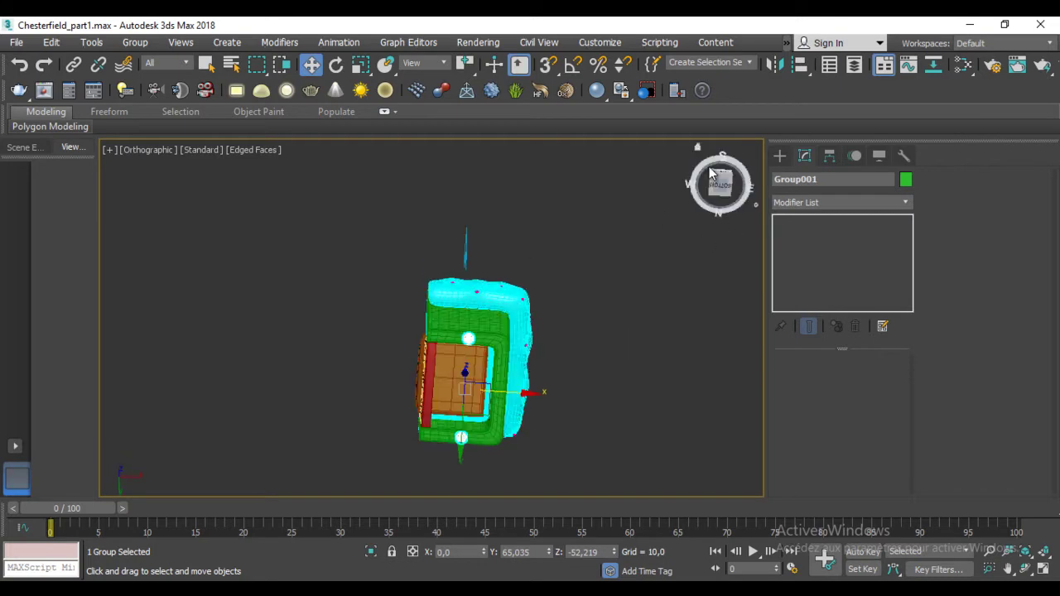
{"action": "left_click", "coordinate": [720, 185]}
{"action": "scroll", "coordinate": [547, 348], "scroll_direction": "up", "scroll_amount": 3}
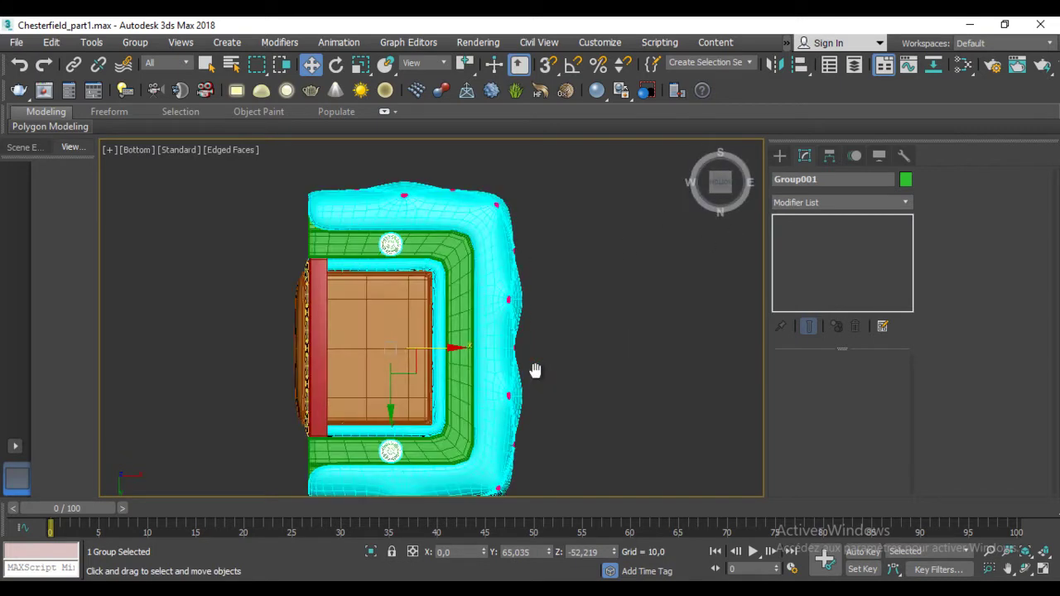
{"action": "scroll", "coordinate": [537, 369], "scroll_direction": "up", "scroll_amount": 2}
{"action": "scroll", "coordinate": [389, 362], "scroll_direction": "down", "scroll_amount": 3}
{"action": "left_click_drag", "start_coordinate": [384, 348], "coordinate": [445, 367]}
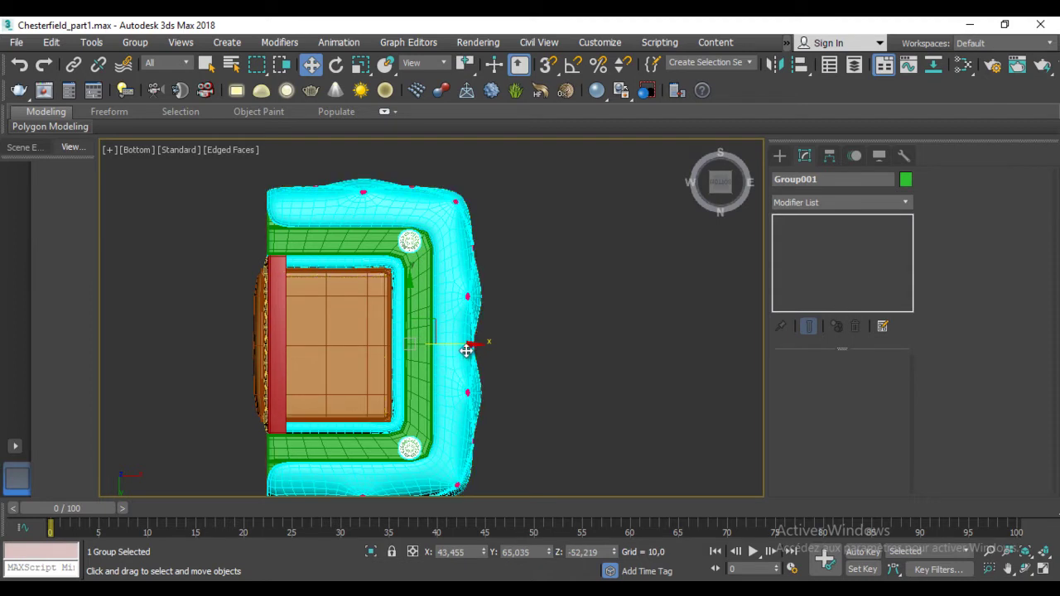
{"action": "left_click_drag", "start_coordinate": [469, 345], "coordinate": [339, 349]}
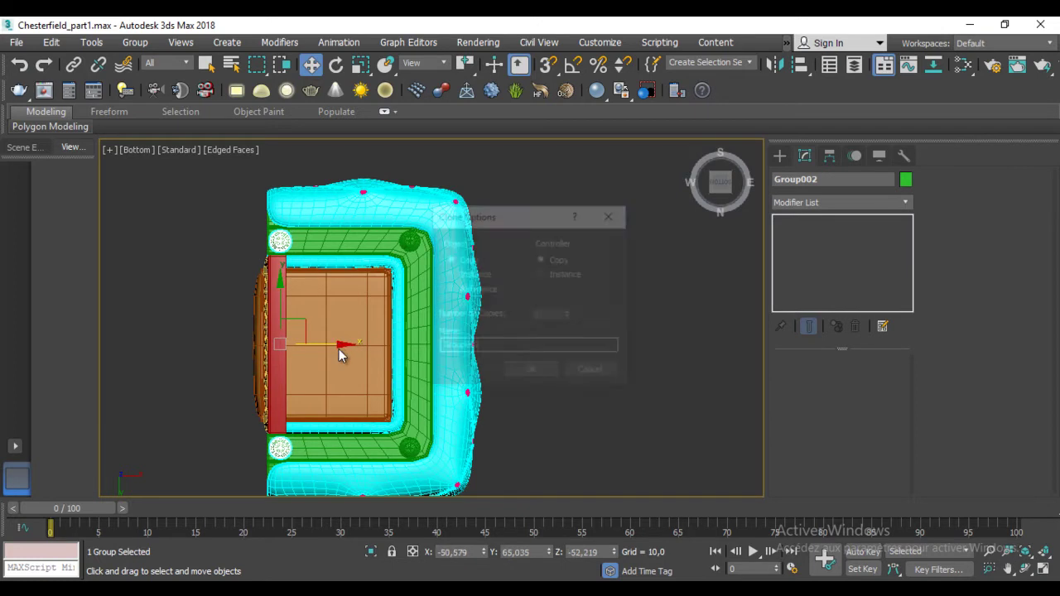
{"action": "left_click", "coordinate": [547, 374]}
{"action": "left_click", "coordinate": [282, 371]}
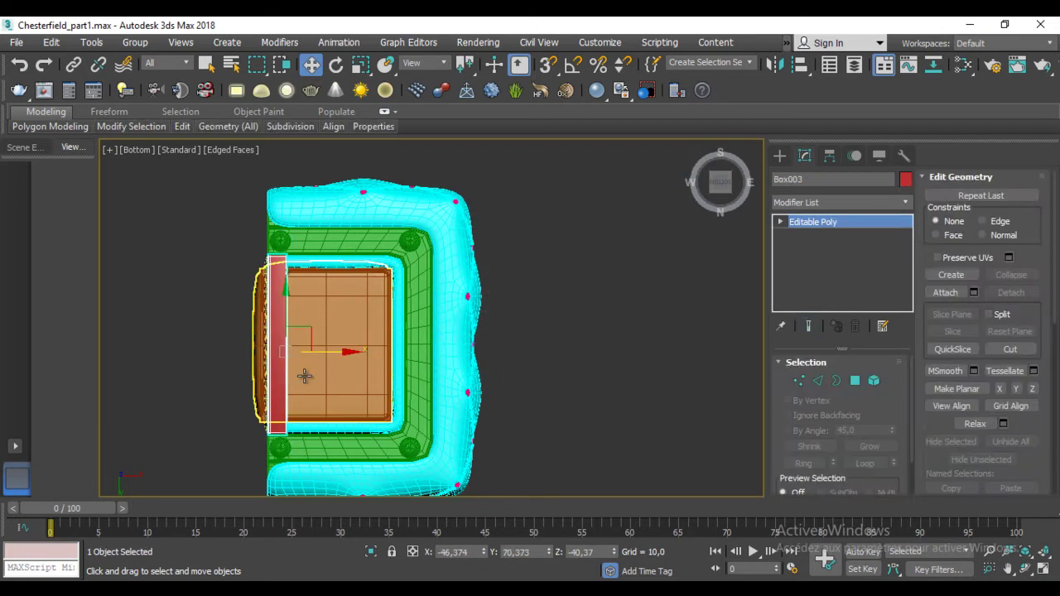
Extend Box003's border so the red bar becomes a panel across the seat's underside.
{"action": "left_click", "coordinate": [835, 380]}
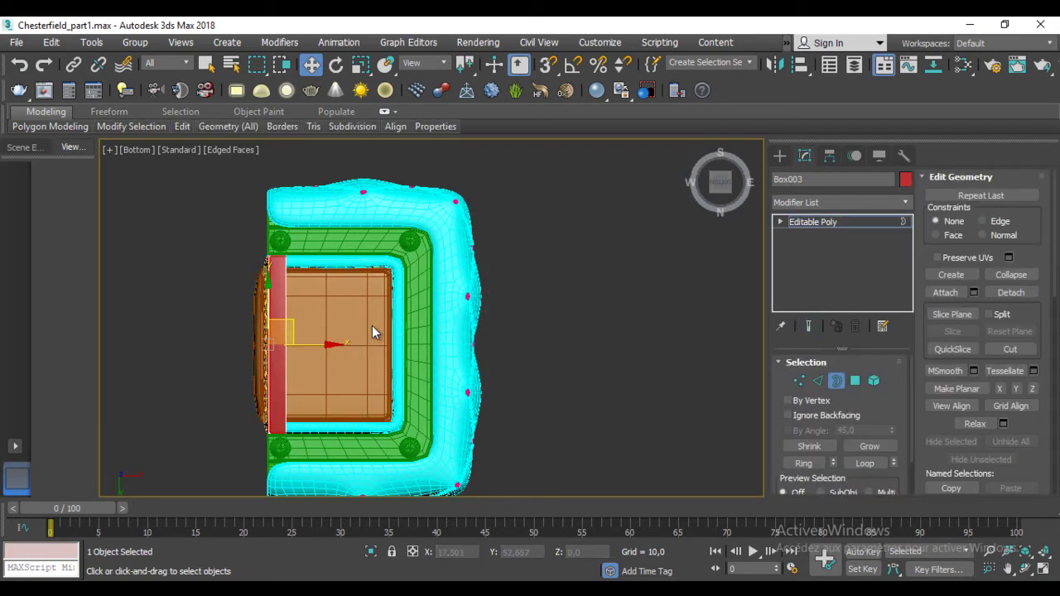
{"action": "left_click", "coordinate": [290, 311]}
{"action": "left_click_drag", "start_coordinate": [341, 348], "coordinate": [451, 347], "text": "shift"}
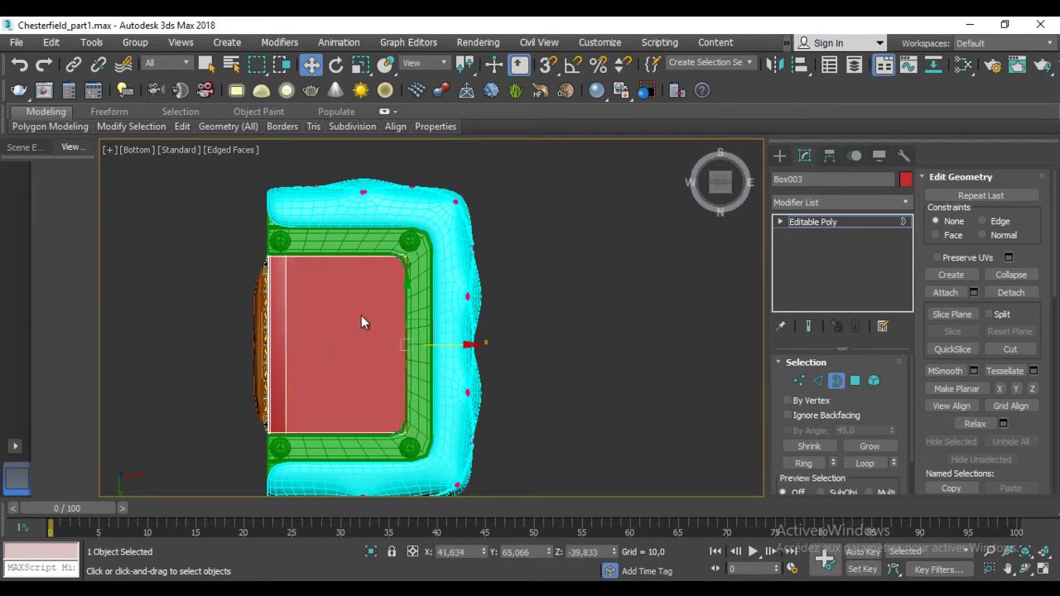
{"action": "mouse_move", "coordinate": [483, 275]}
{"action": "middle_mouse_down", "text": "alt"}
{"action": "mouse_move", "coordinate": [643, 426]}
{"action": "mouse_move", "coordinate": [599, 442]}
{"action": "mouse_move", "coordinate": [613, 439]}
{"action": "middle_mouse_up", "text": "alt"}
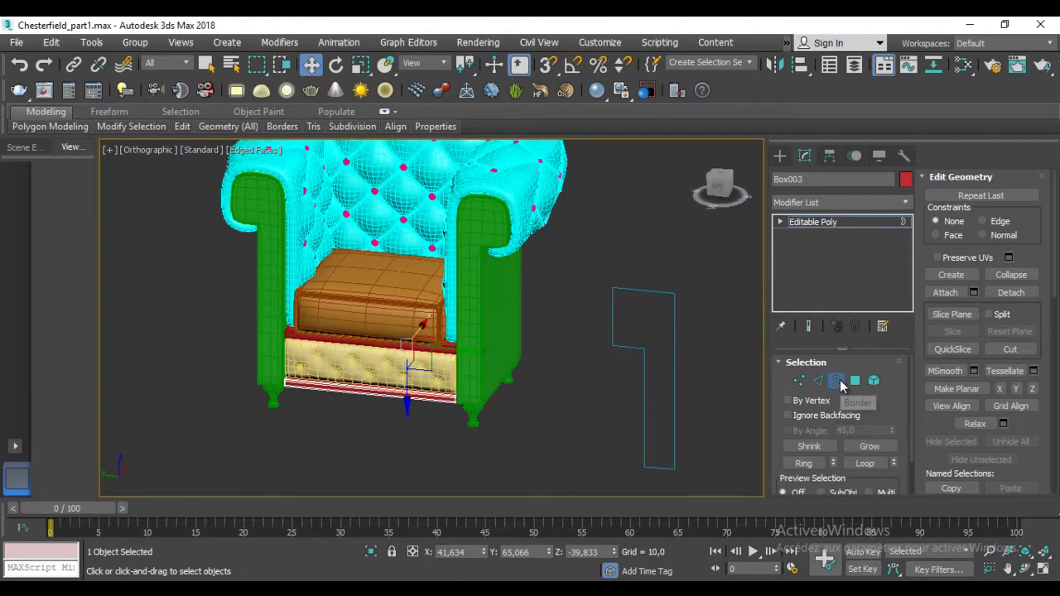
{"action": "left_click", "coordinate": [837, 381]}
Select both leg groups beneath the seat.
{"action": "scroll", "coordinate": [558, 352], "scroll_direction": "up", "scroll_amount": 2}
{"action": "mouse_move", "coordinate": [557, 353]}
{"action": "middle_mouse_down", "text": "alt"}
{"action": "mouse_move", "coordinate": [538, 381]}
{"action": "mouse_move", "coordinate": [531, 371]}
{"action": "middle_mouse_up", "text": "alt"}
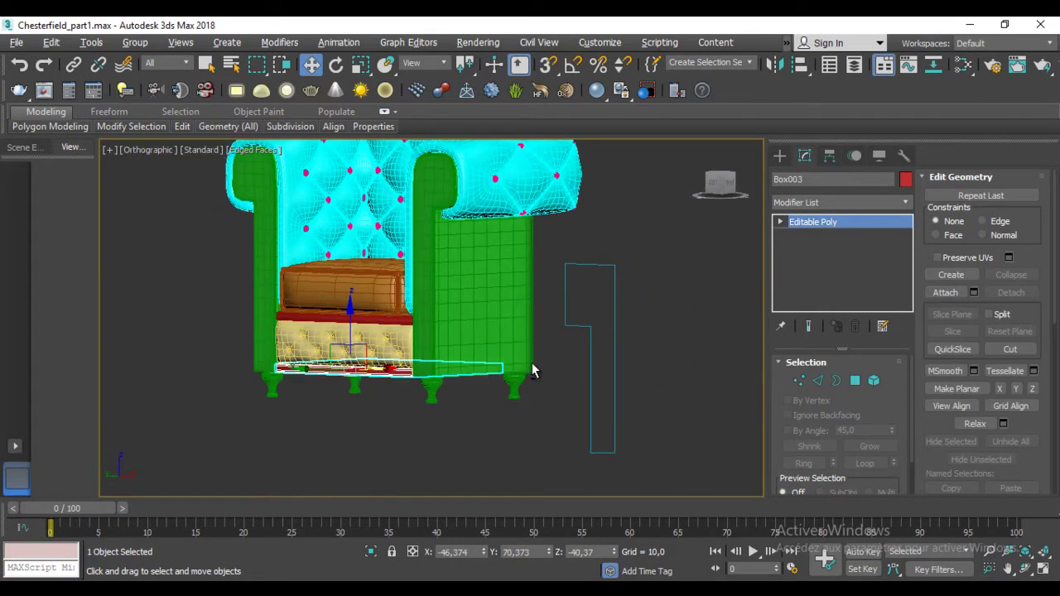
{"action": "left_click", "coordinate": [515, 383]}
{"action": "left_click", "coordinate": [435, 388], "text": "ctrl"}
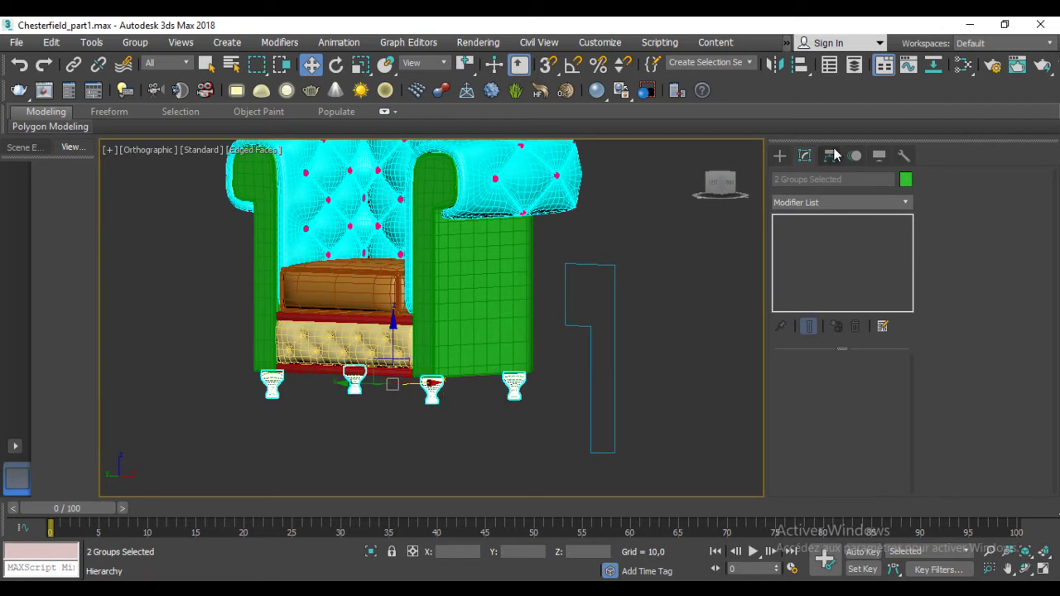
Give the selected leg groups a gold-yellow object colour.
{"action": "left_click", "coordinate": [905, 179]}
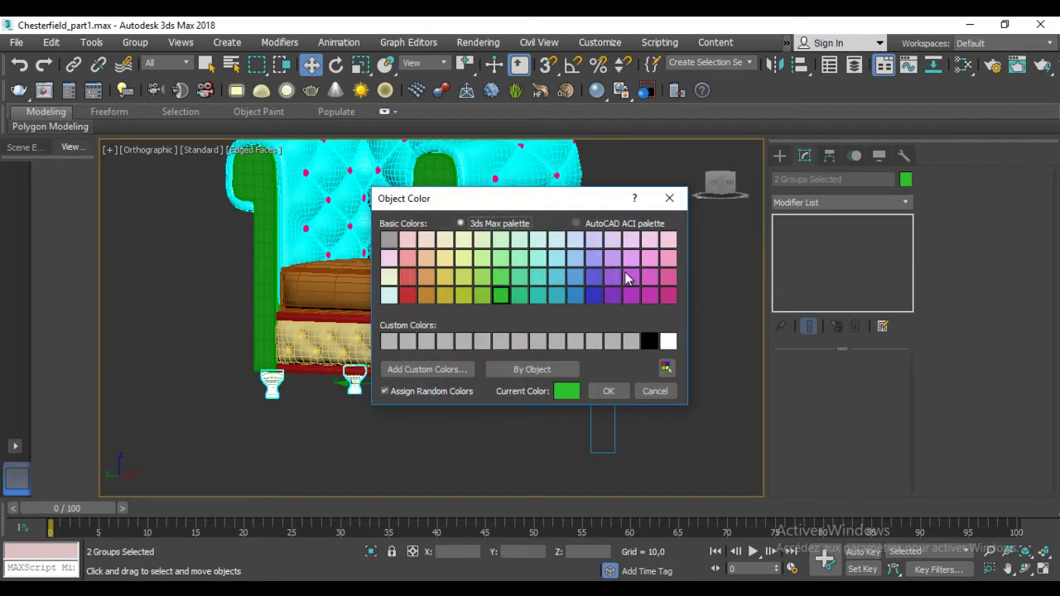
{"action": "left_click", "coordinate": [441, 264]}
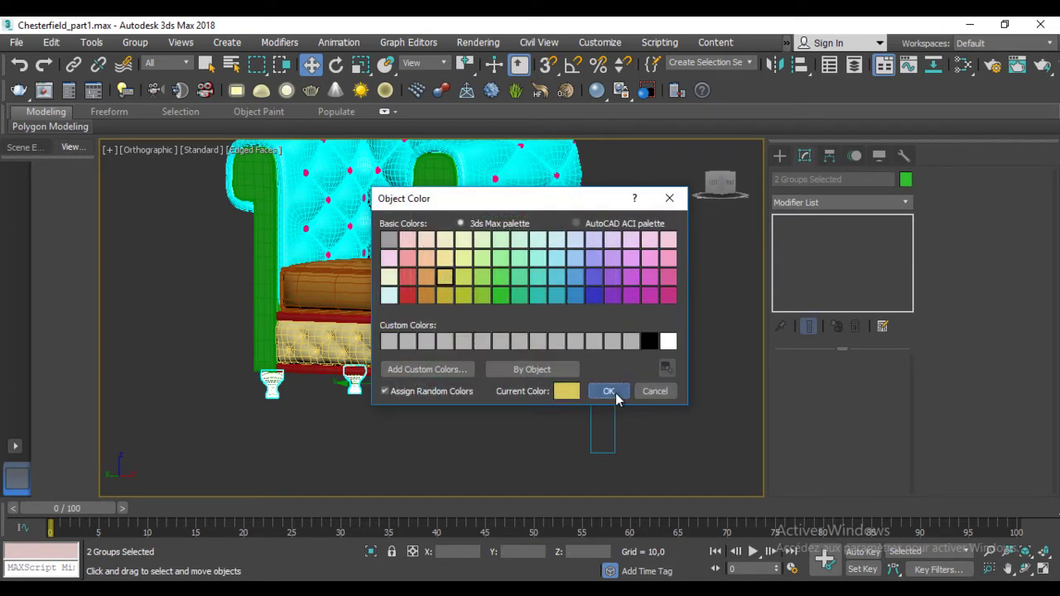
{"action": "left_click", "coordinate": [617, 393]}
{"action": "middle_click_drag", "start_coordinate": [617, 393], "coordinate": [483, 376], "text": "alt"}
Deselect the legs, select the tufted back-and-arms object and frame the whole chair.
{"action": "left_click", "coordinate": [651, 414]}
{"action": "mouse_move", "coordinate": [651, 414]}
{"action": "middle_mouse_down", "text": "alt"}
{"action": "mouse_move", "coordinate": [614, 454]}
{"action": "mouse_move", "coordinate": [399, 276]}
{"action": "mouse_move", "coordinate": [431, 356]}
{"action": "middle_mouse_up", "text": "alt"}
{"action": "left_click", "coordinate": [522, 282]}
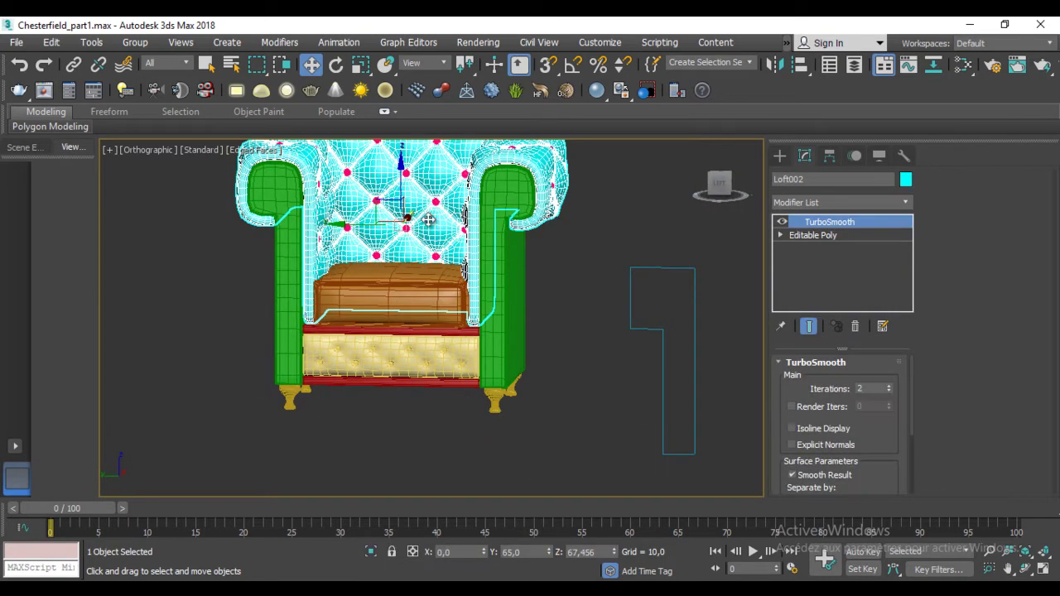
{"action": "mouse_move", "coordinate": [530, 314]}
{"action": "middle_mouse_down", "text": "alt"}
{"action": "mouse_move", "coordinate": [524, 280]}
{"action": "mouse_move", "coordinate": [514, 294]}
{"action": "middle_mouse_up", "text": "alt"}
{"action": "scroll", "coordinate": [524, 280], "scroll_direction": "down", "scroll_amount": 3}
{"action": "scroll", "coordinate": [492, 307], "scroll_direction": "up", "scroll_amount": 1}
{"action": "scroll", "coordinate": [513, 295], "scroll_direction": "up", "scroll_amount": 2}
{"action": "scroll", "coordinate": [529, 284], "scroll_direction": "down", "scroll_amount": 1}
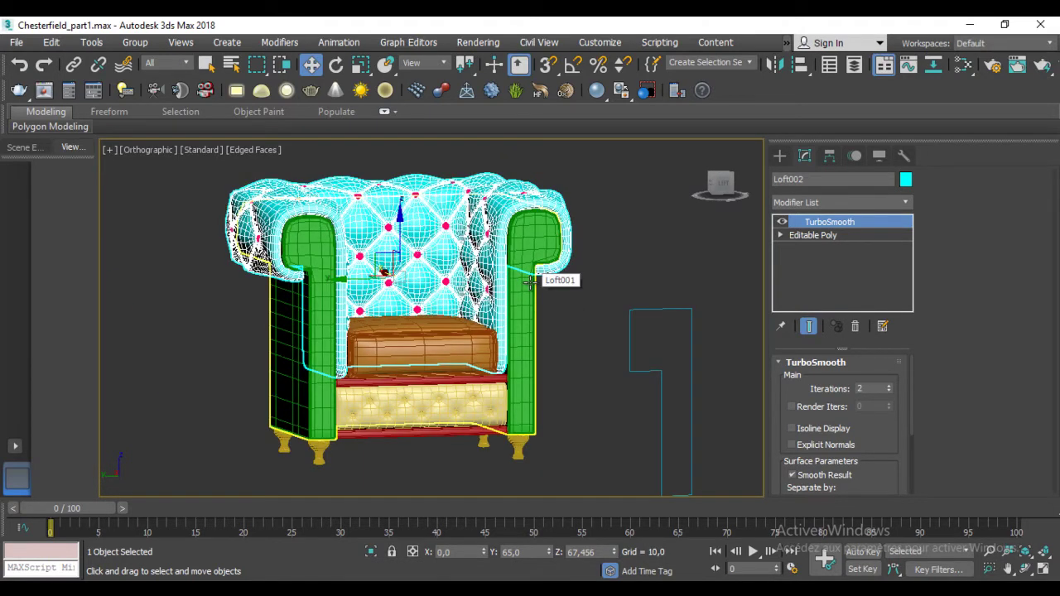